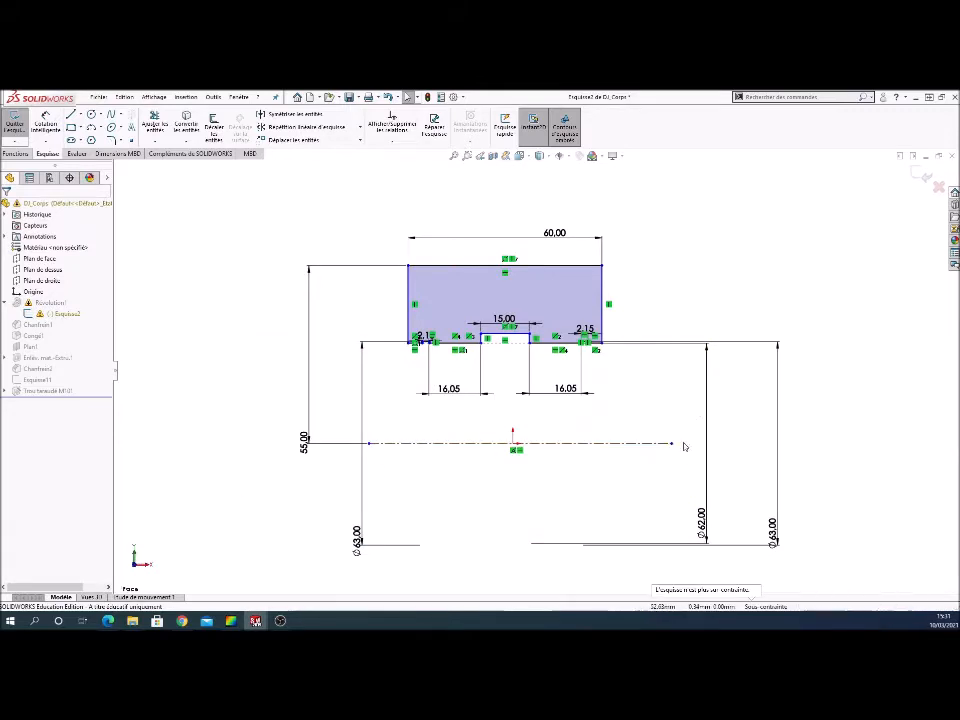
Delete the 62 mm diameter dimension and the 55 mm height dimension from the revolve profile sketch
click(704, 410)
key(Delete)
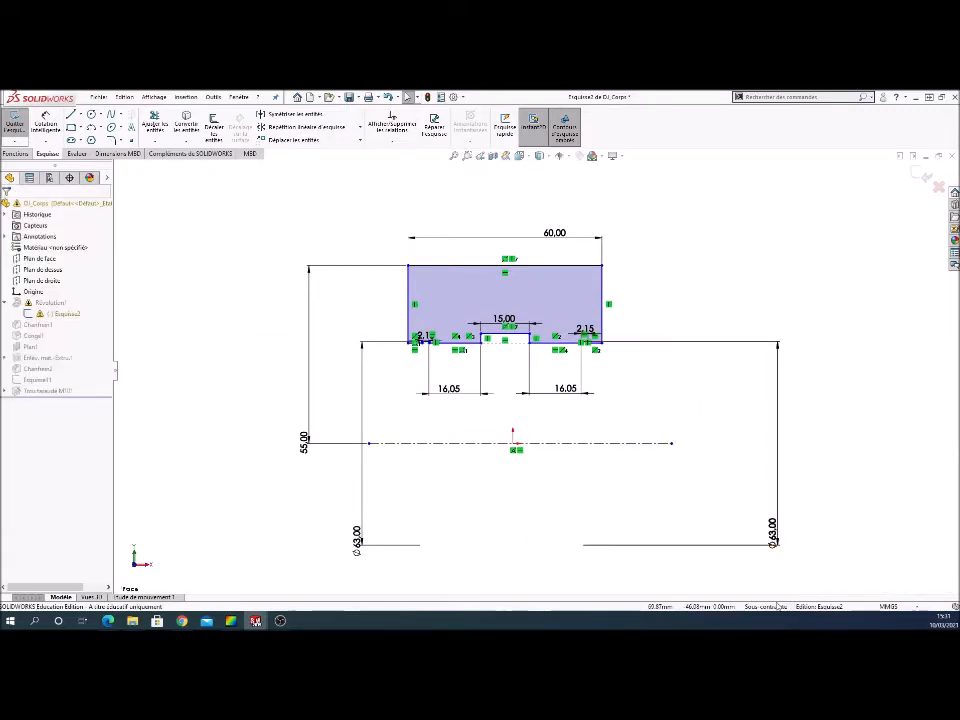
click(305, 440)
key(Delete)
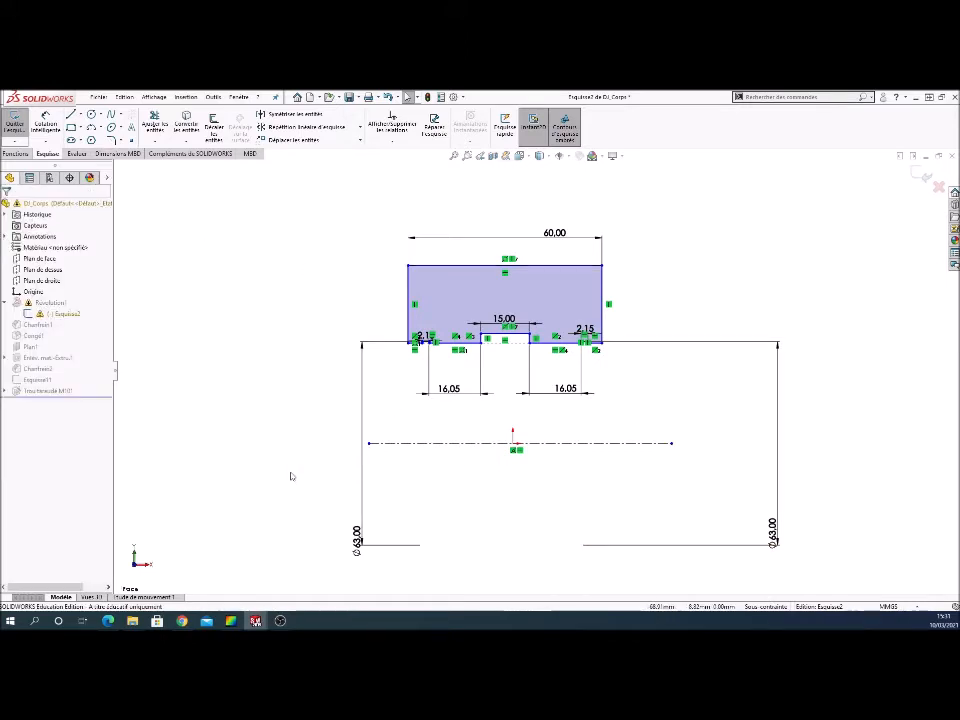
Dimension the profile's outer diameter as a doubled distance from its upper-left corner to the centreline
click(432, 345)
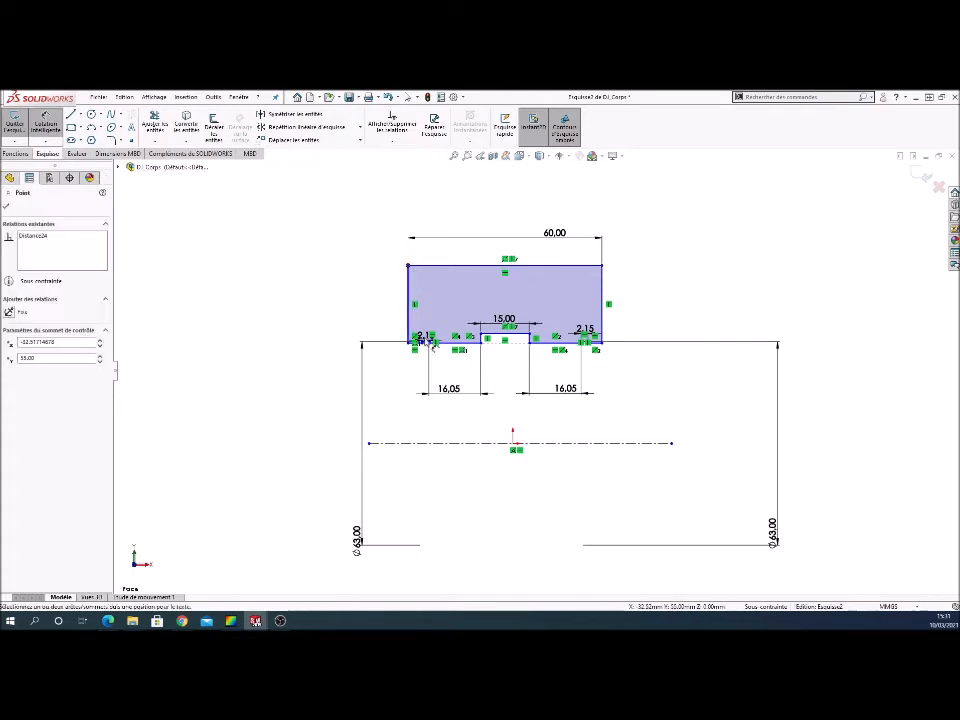
click(422, 444)
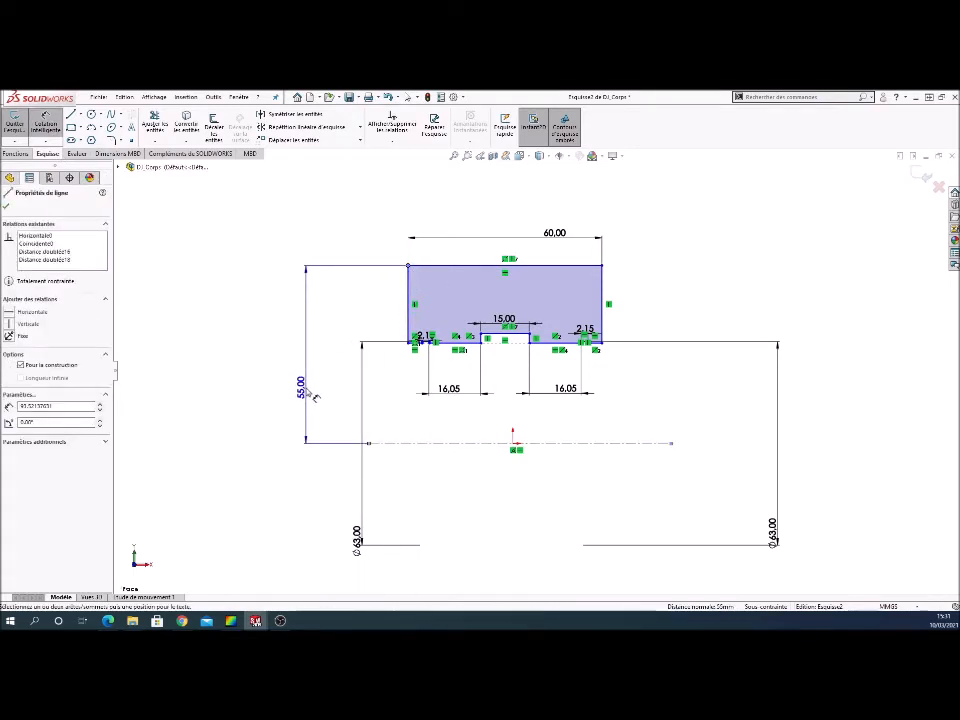
click(297, 465)
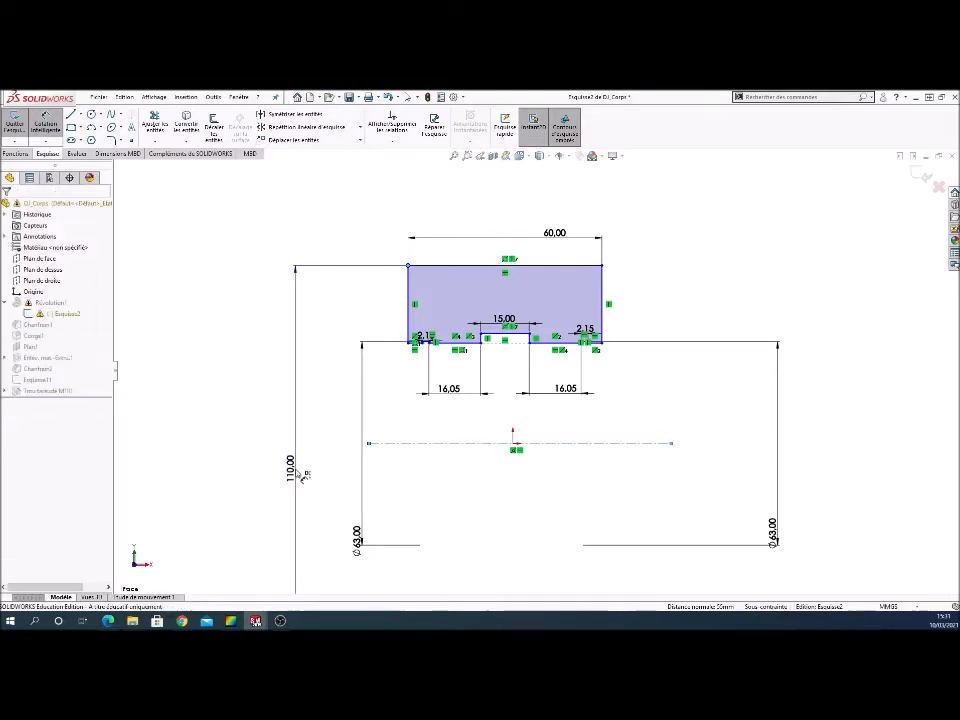
click(253, 456)
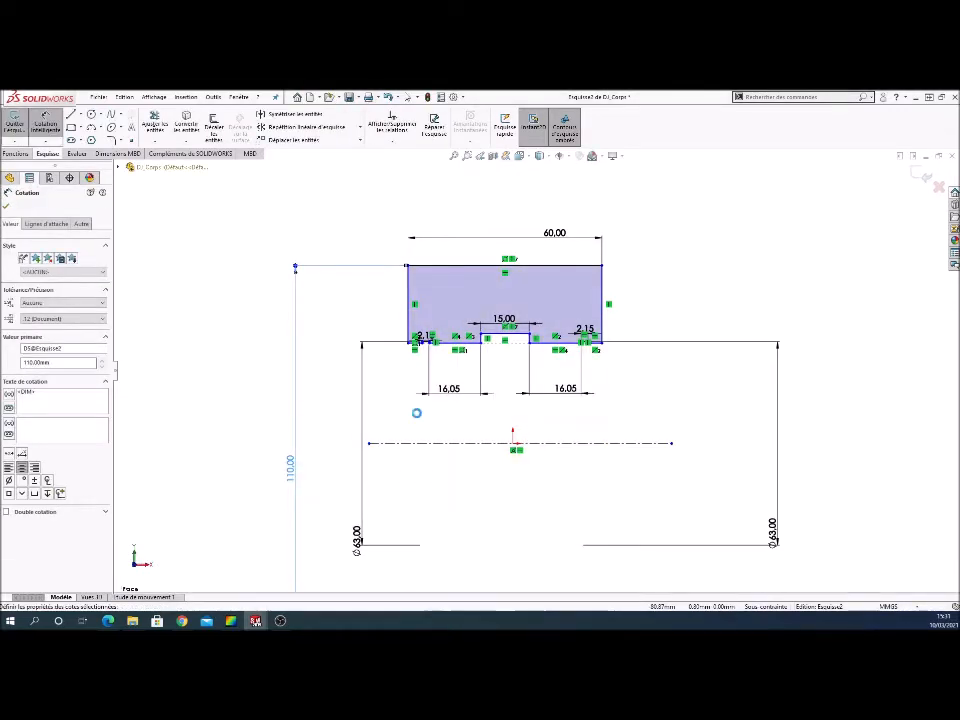
scroll(762, 438, down, 8)
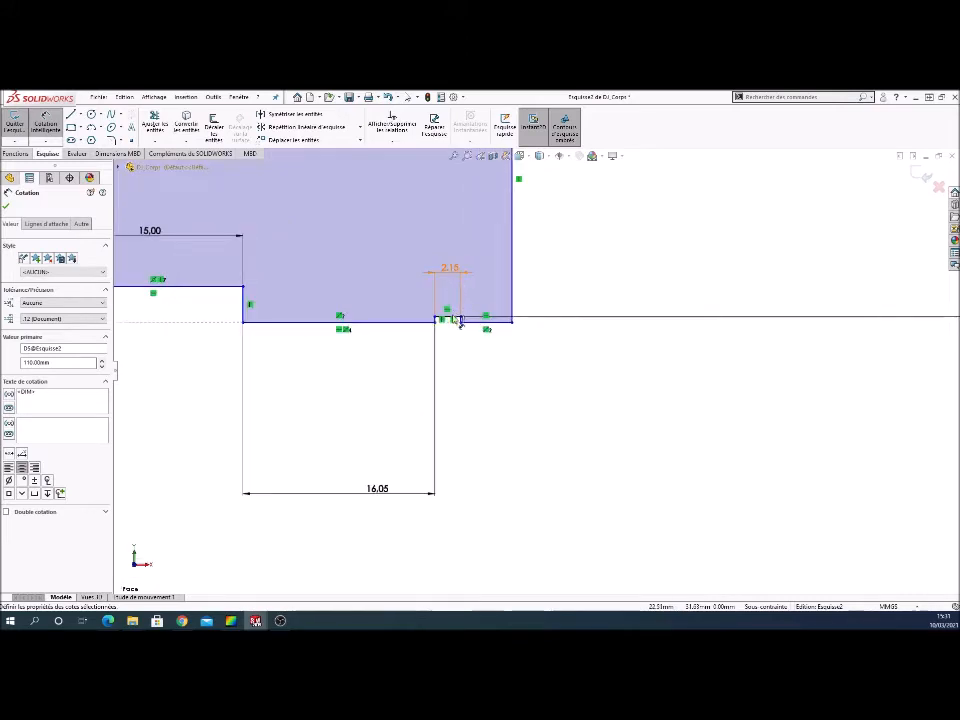
scroll(530, 340, up, 6)
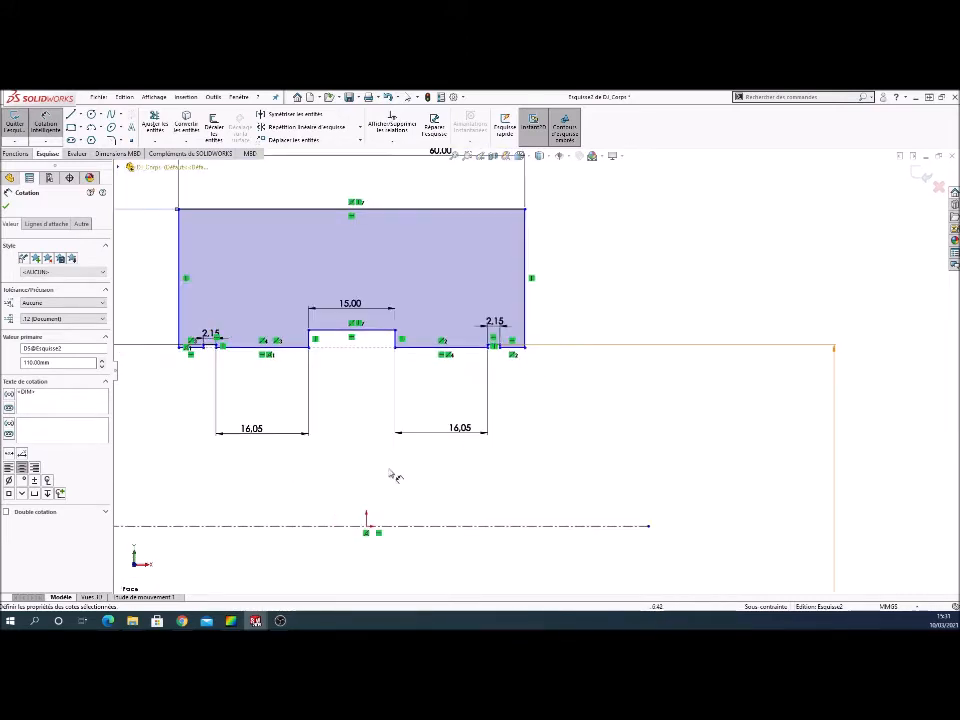
key(Escape)
Delete the left groove's 63 mm diameter dimension and make the top lines of the two narrow grooves collinear
scroll(210, 364, up, 5)
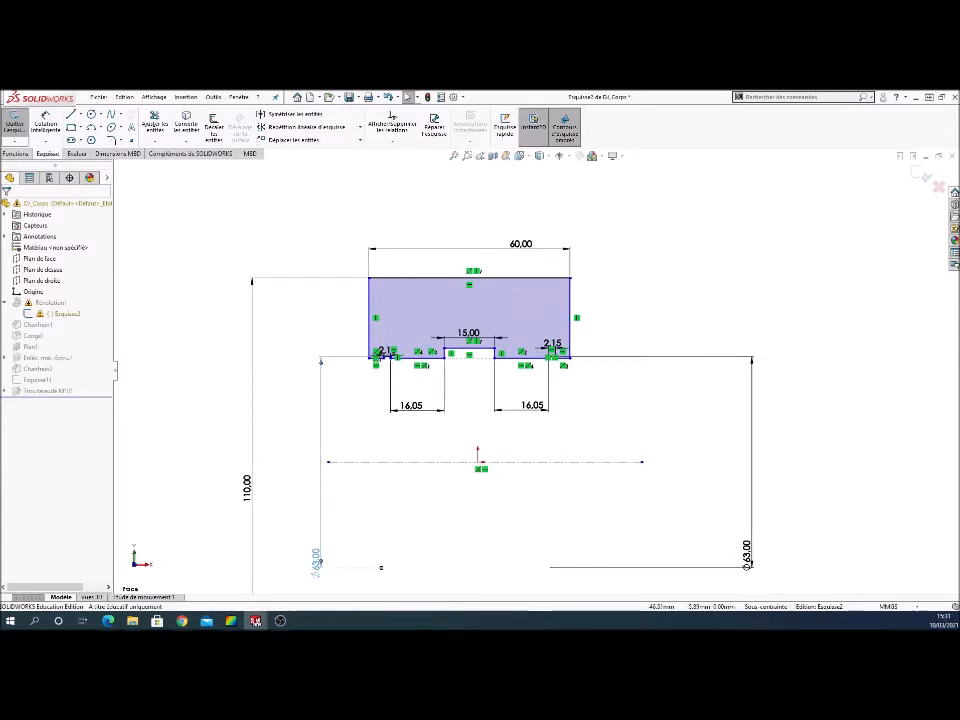
scroll(451, 377, down, 3)
scroll(359, 342, down, 4)
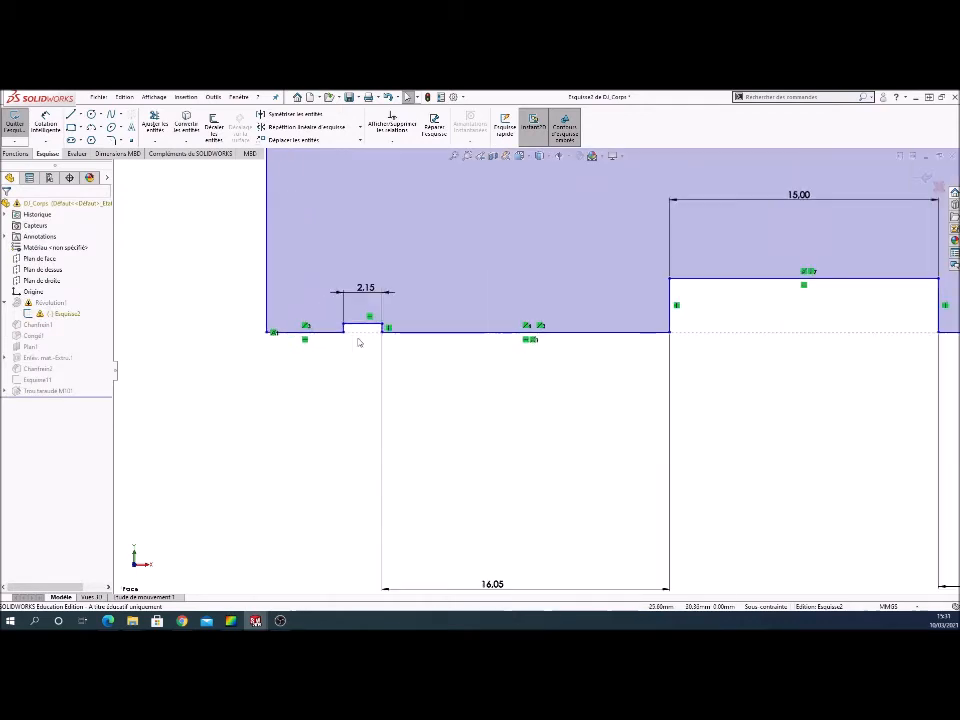
click(367, 331)
scroll(596, 375, up, 5)
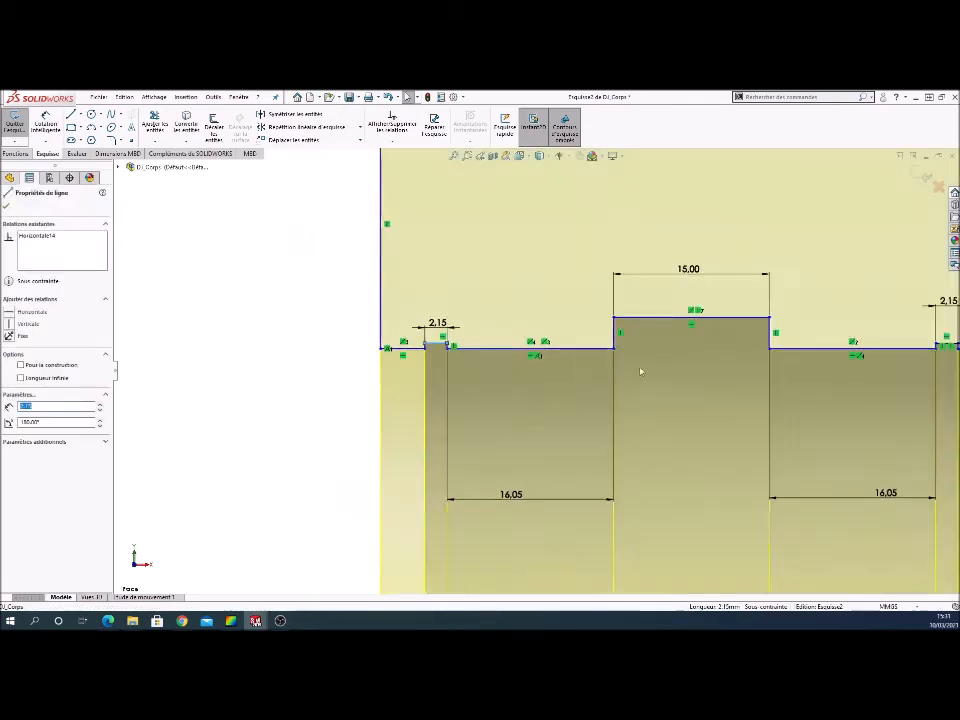
scroll(771, 358, down, 5)
scroll(771, 358, down, 2)
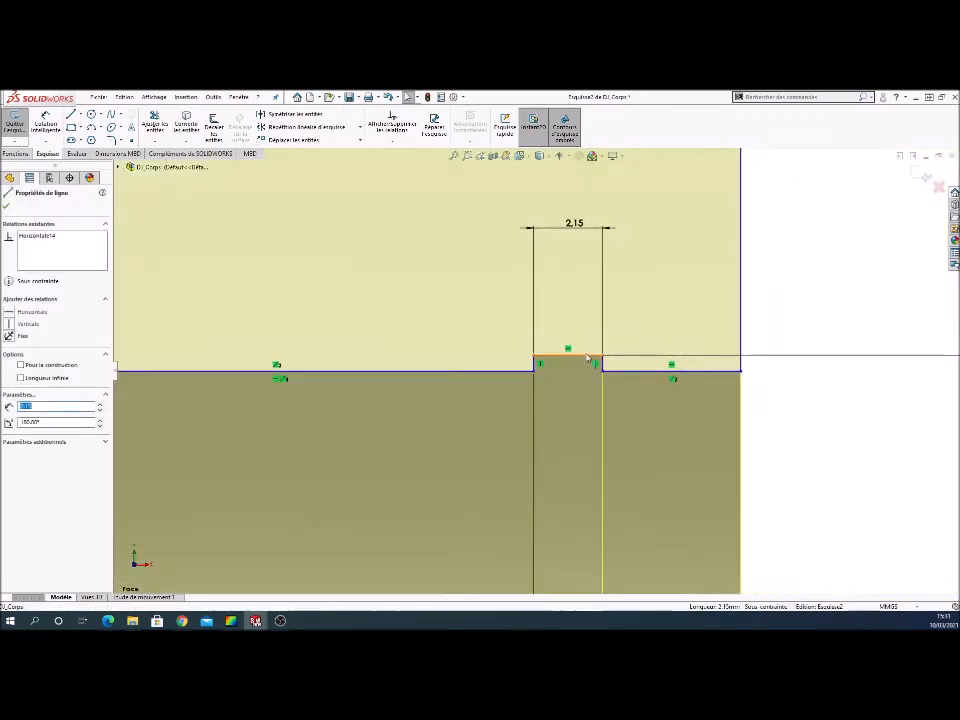
ctrl+click(588, 357)
click(12, 392)
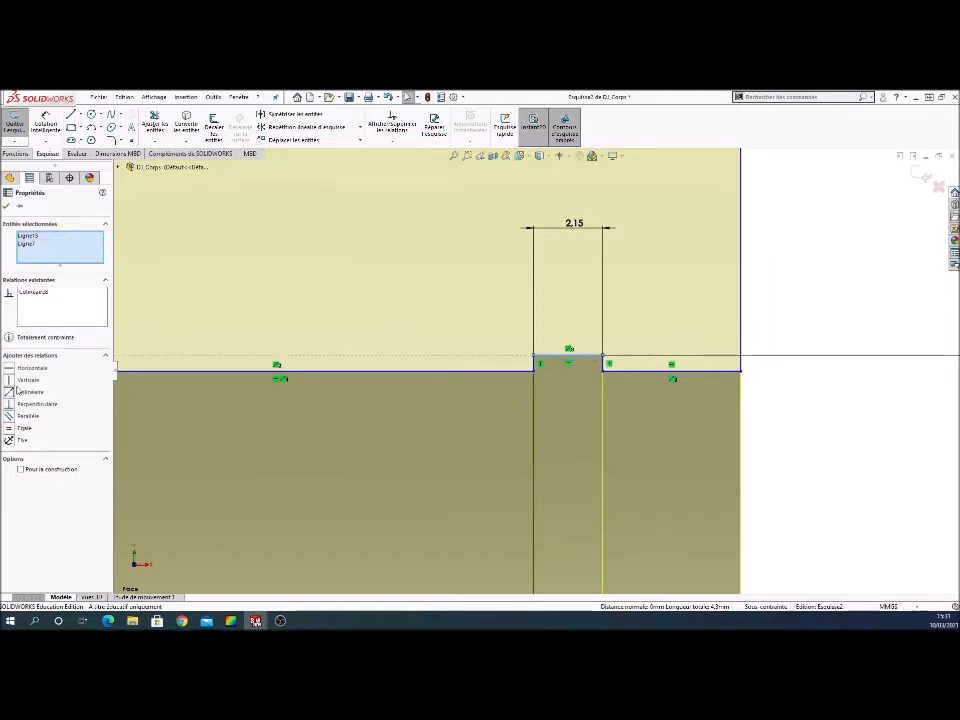
key(Escape)
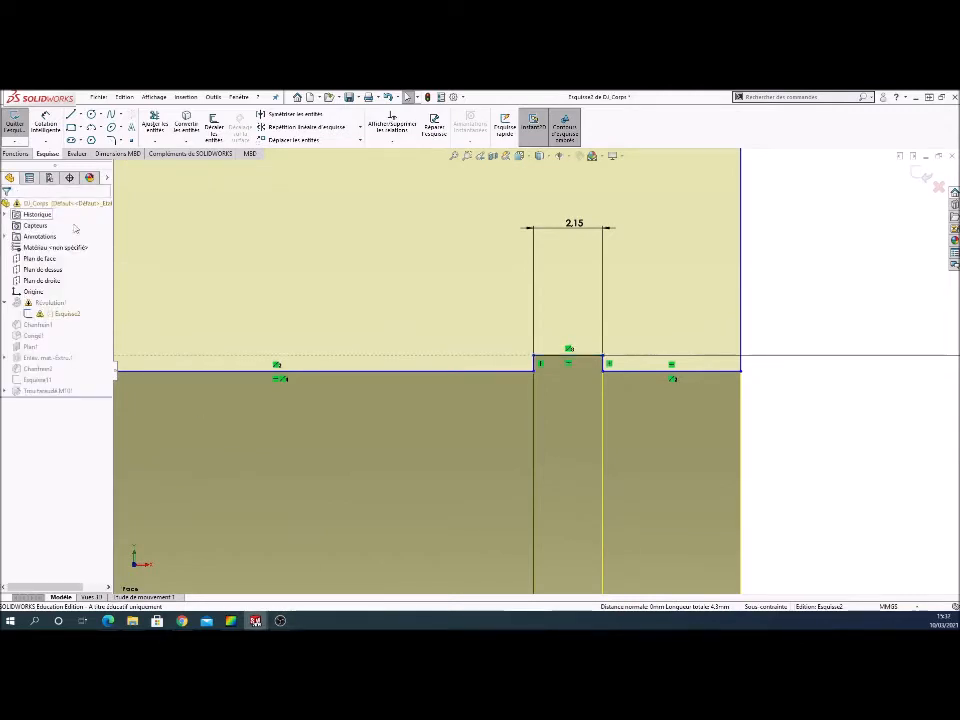
Slide the whole profile along the centreline towards the right to test its remaining freedom
scroll(508, 400, up, 7)
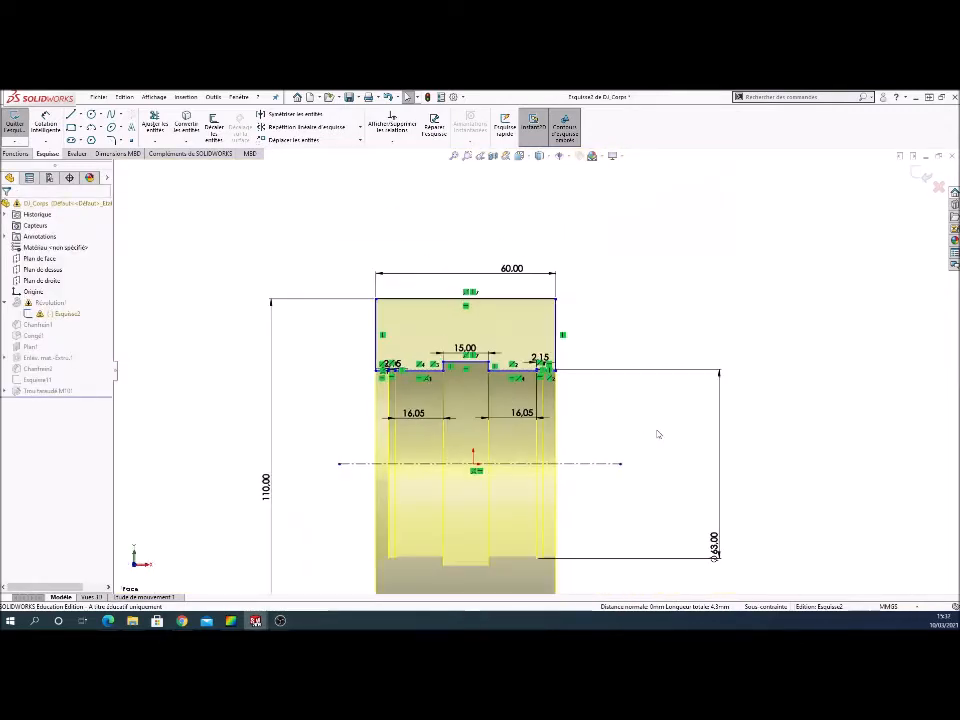
mouse_move(521, 311)
mouse_down()
mouse_move(572, 259)
mouse_move(565, 318)
mouse_move(549, 337)
mouse_move(551, 319)
mouse_up()
scroll(655, 403, down, 3)
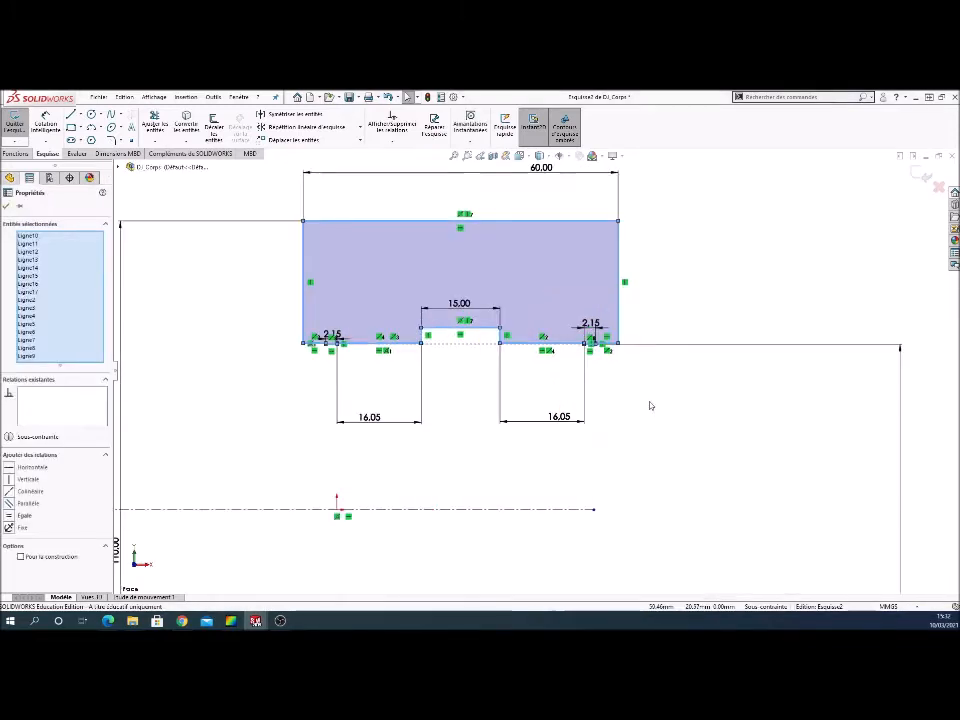
click(650, 407)
Dimension the central groove's top line to the centreline as a 65 mm diameter
click(41, 126)
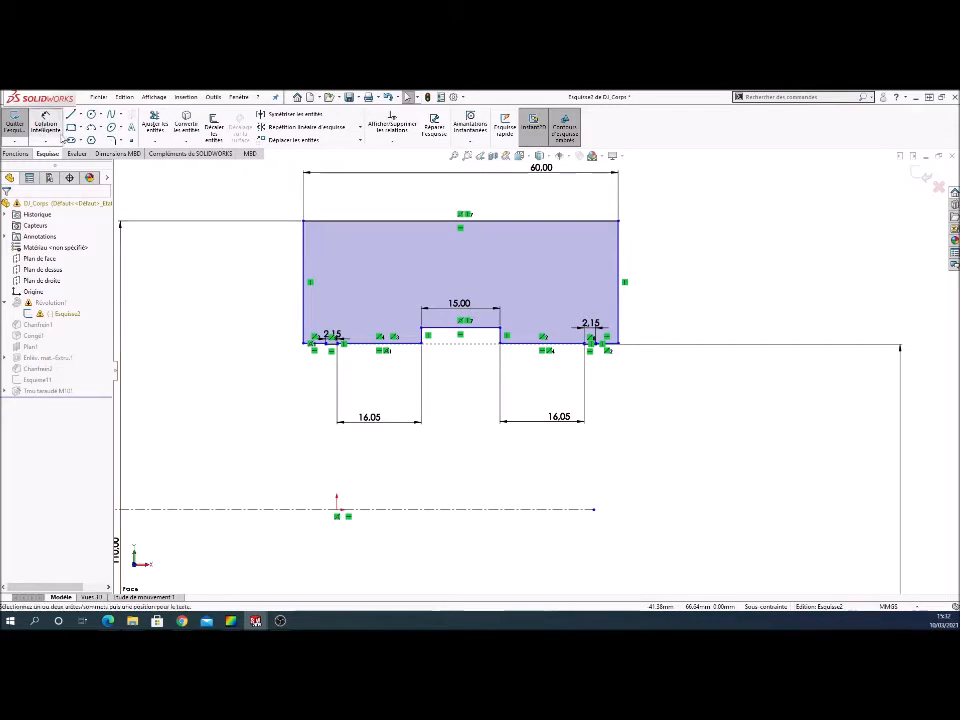
click(477, 340)
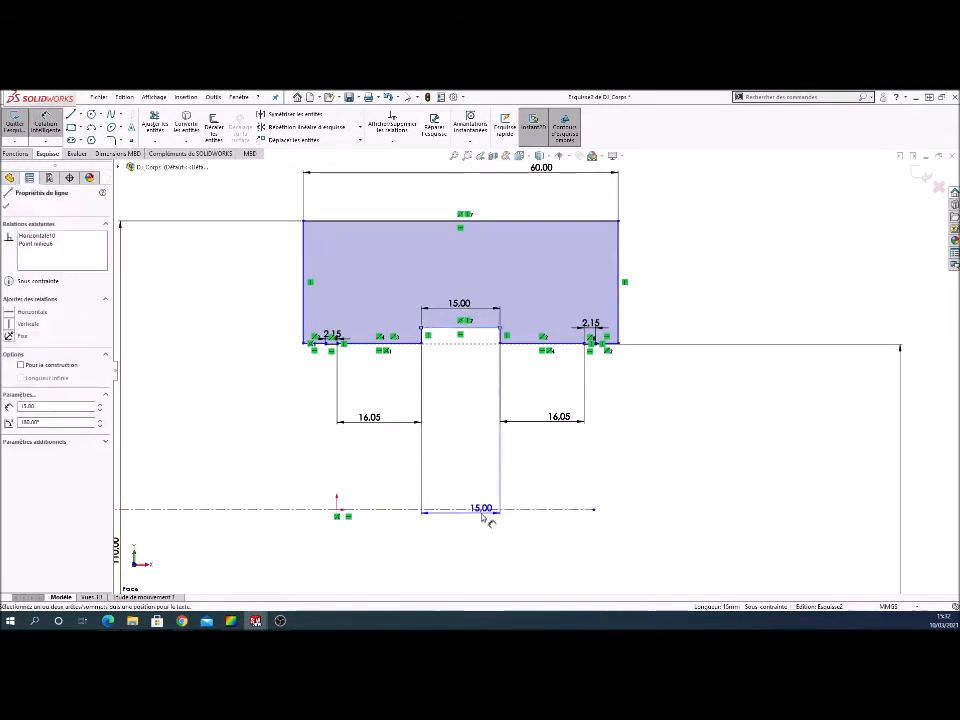
click(741, 537)
text(65)
key(Return)
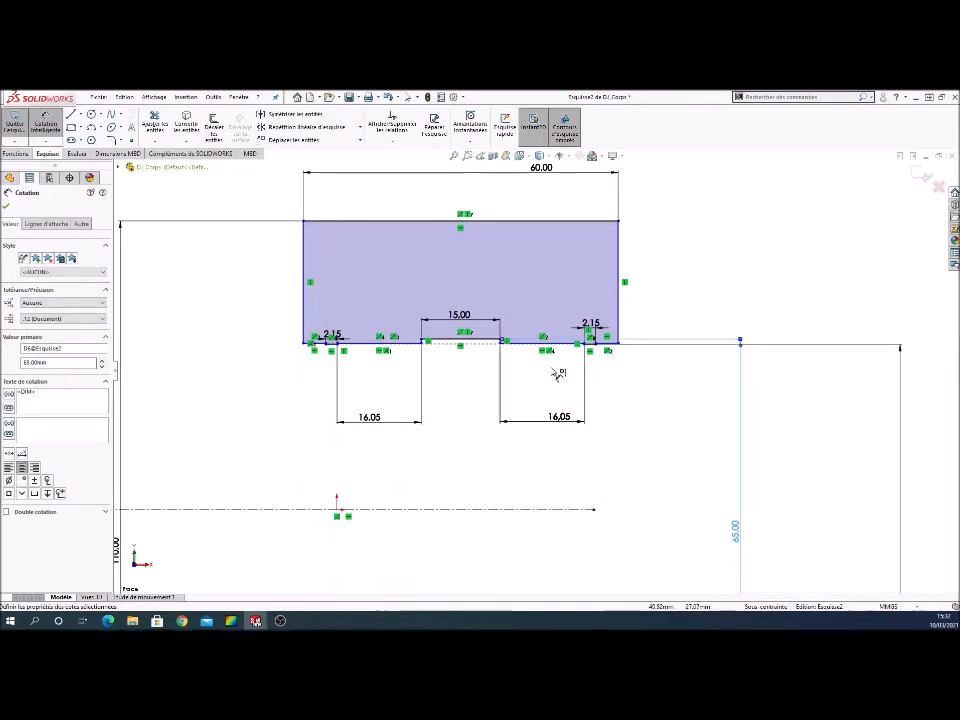
Dimension the profile's leftmost lower line to the centreline as a 62 mm bore diameter
key(l)
click(306, 343)
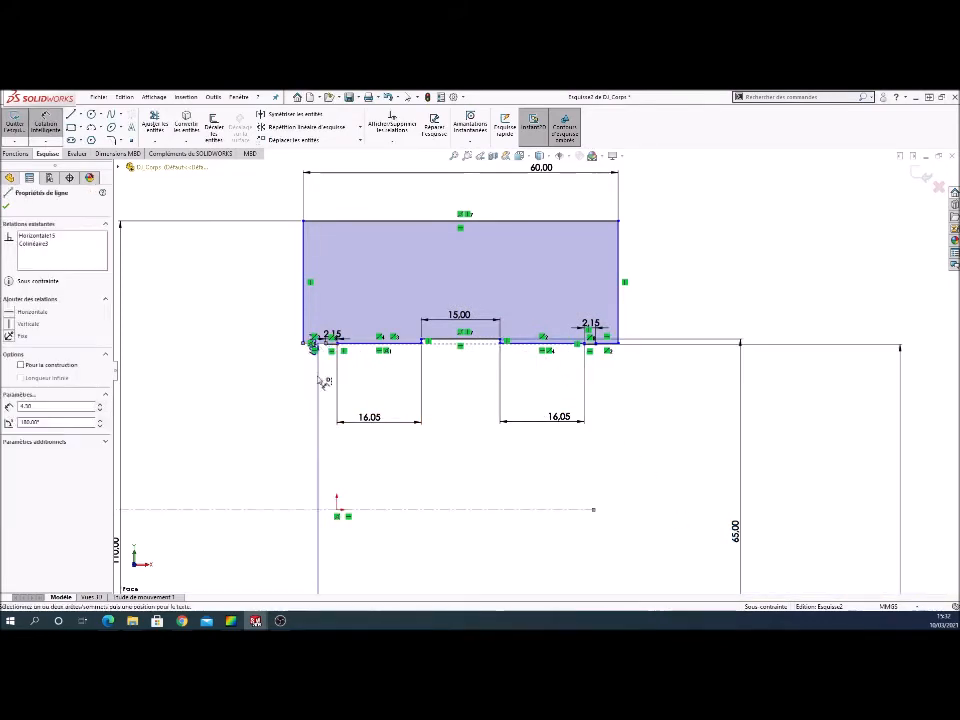
click(236, 508)
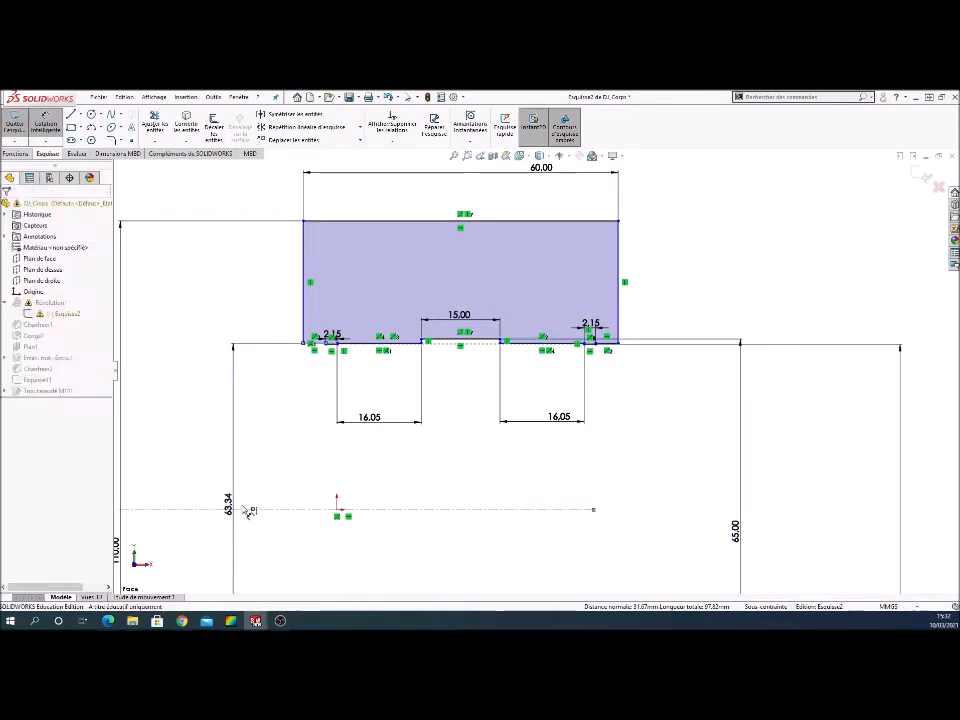
text(62)
key(Return)
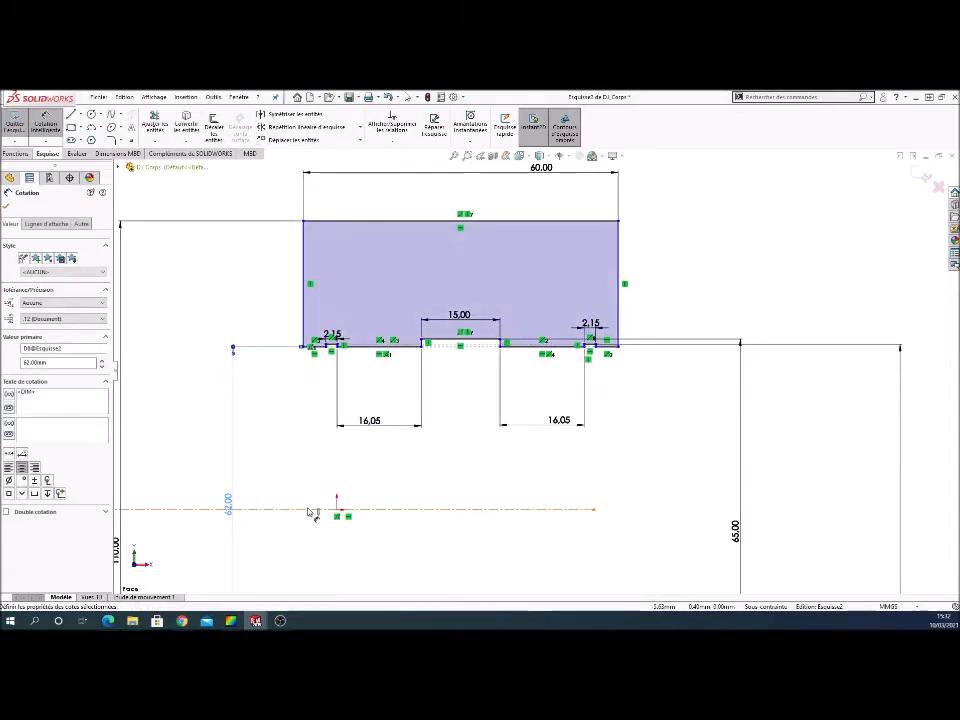
key(Escape)
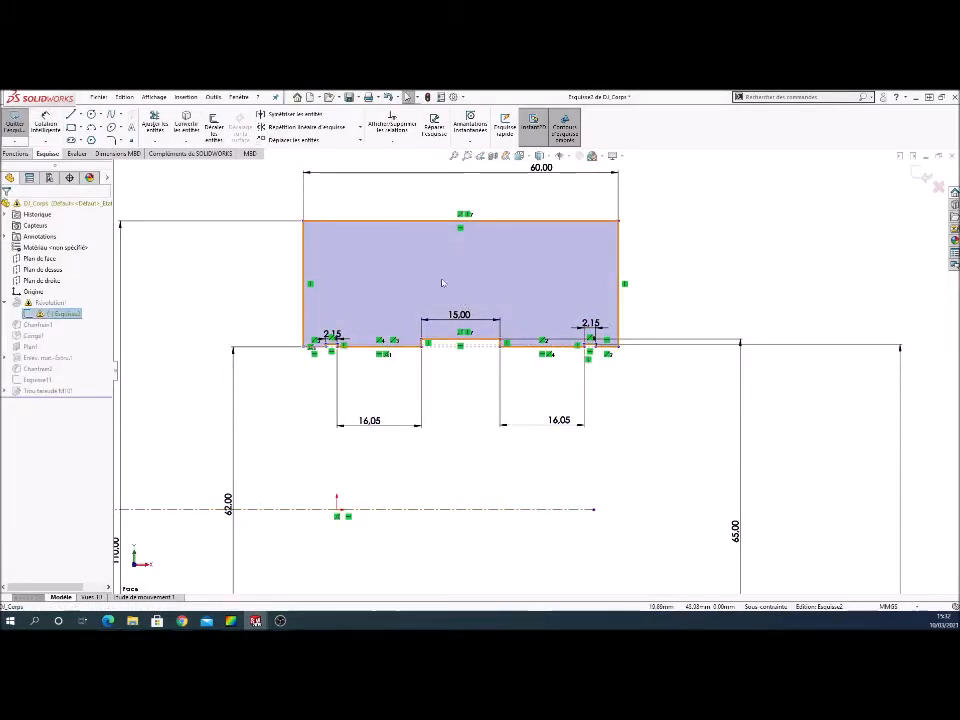
drag(435, 223, 420, 227)
click(421, 228)
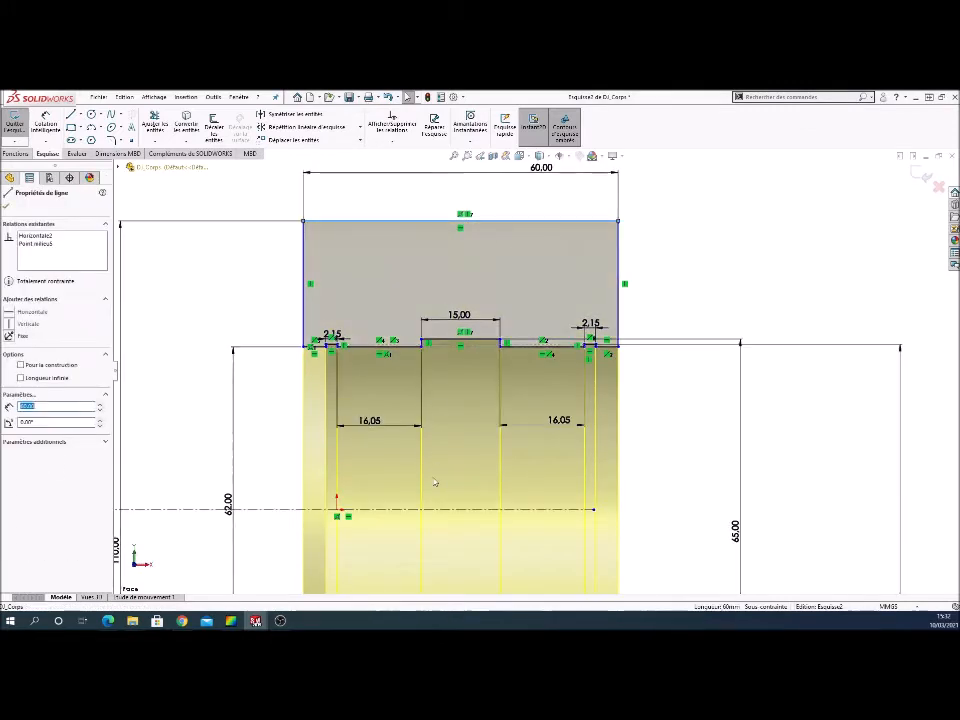
key(Escape)
Make the profile's left vertical edge coincident with the origin
scroll(340, 517, down, 2)
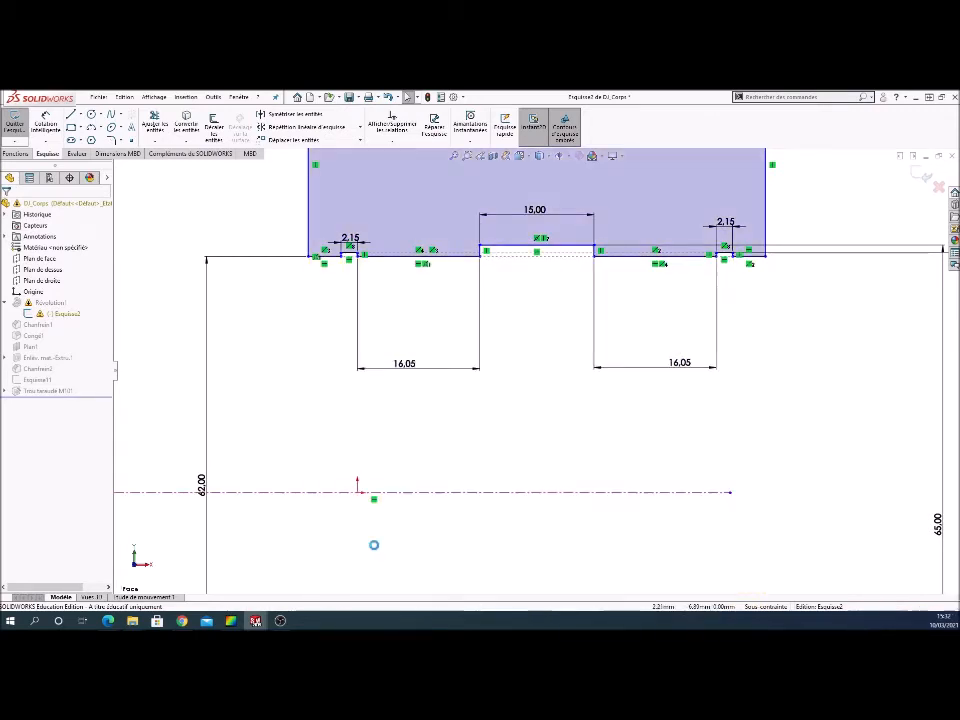
click(310, 207)
ctrl+click(358, 492)
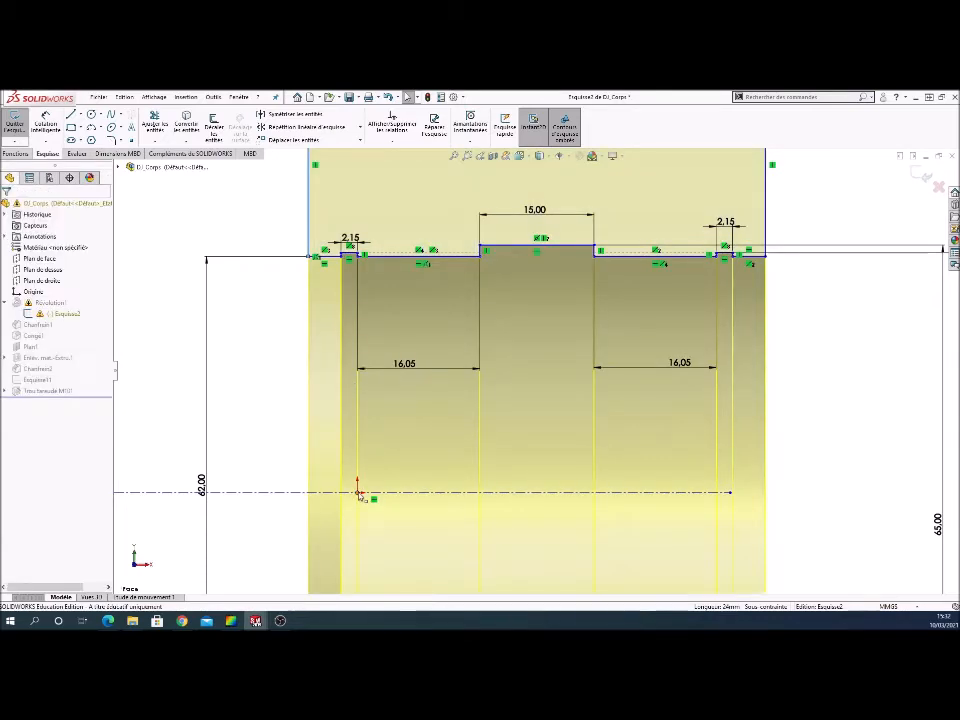
click(11, 382)
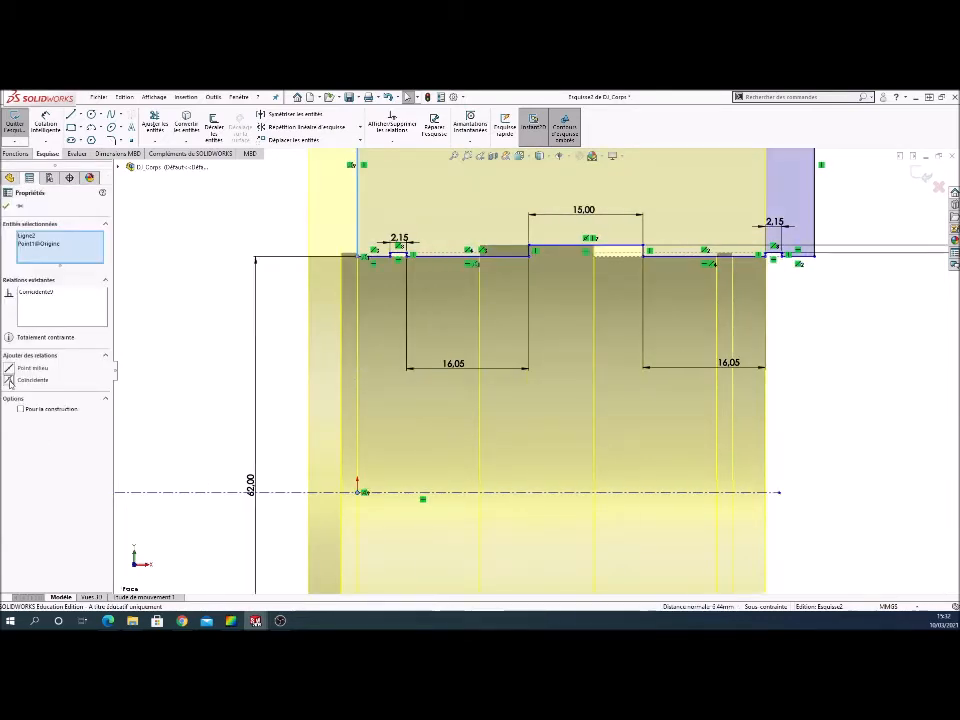
click(8, 207)
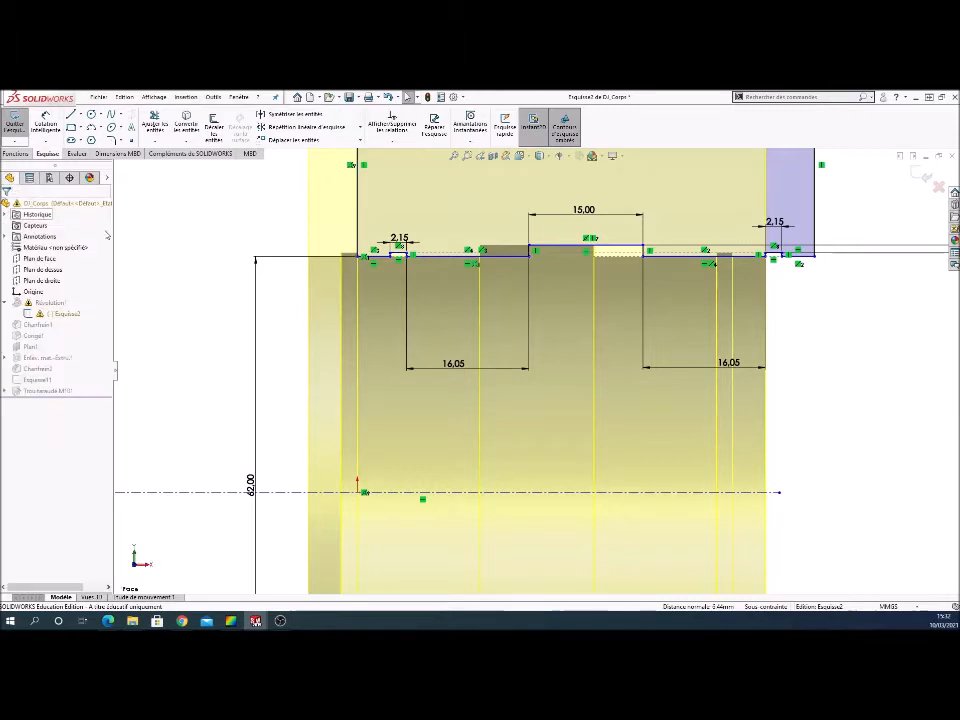
Delete the left narrow groove's 2.15 mm width dimension
scroll(613, 398, up, 2)
scroll(480, 425, up, 1)
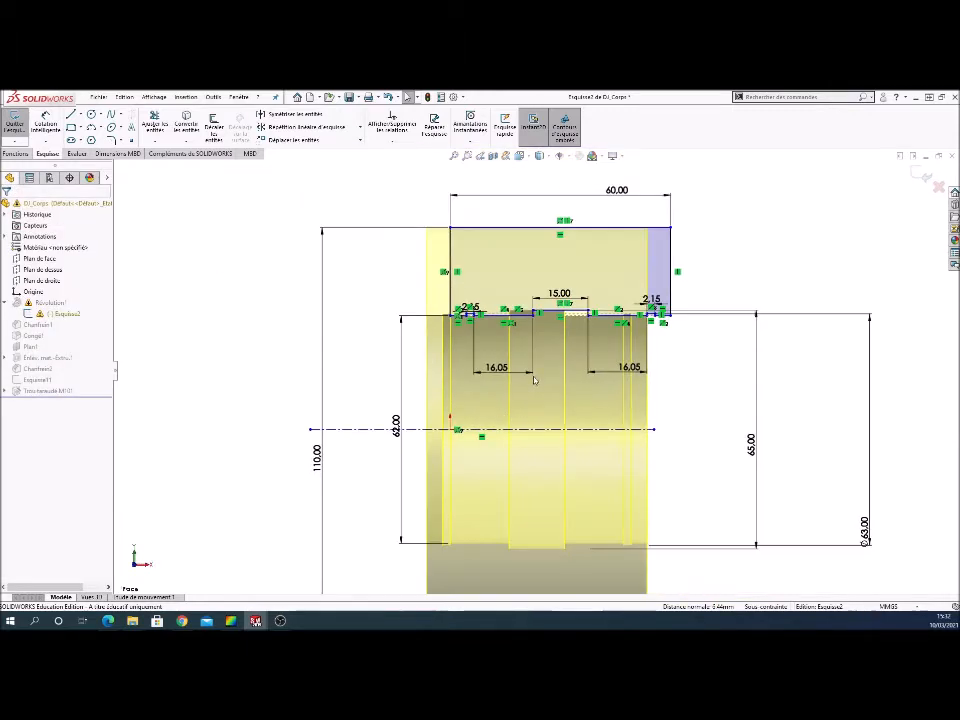
scroll(451, 445, down, 1)
scroll(527, 423, up, 1)
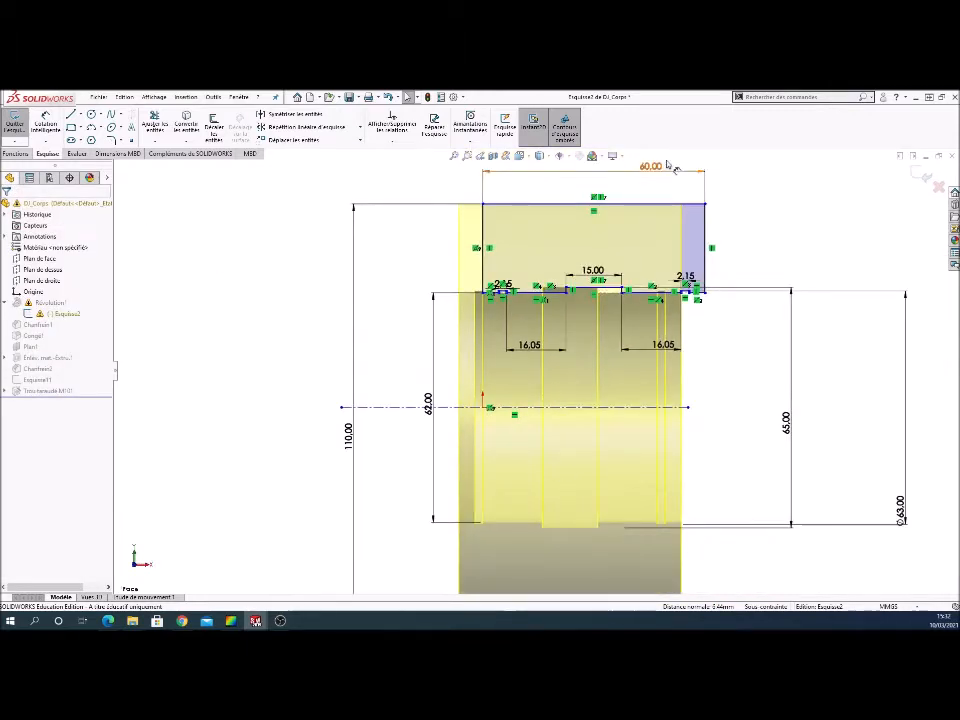
scroll(635, 240, down, 3)
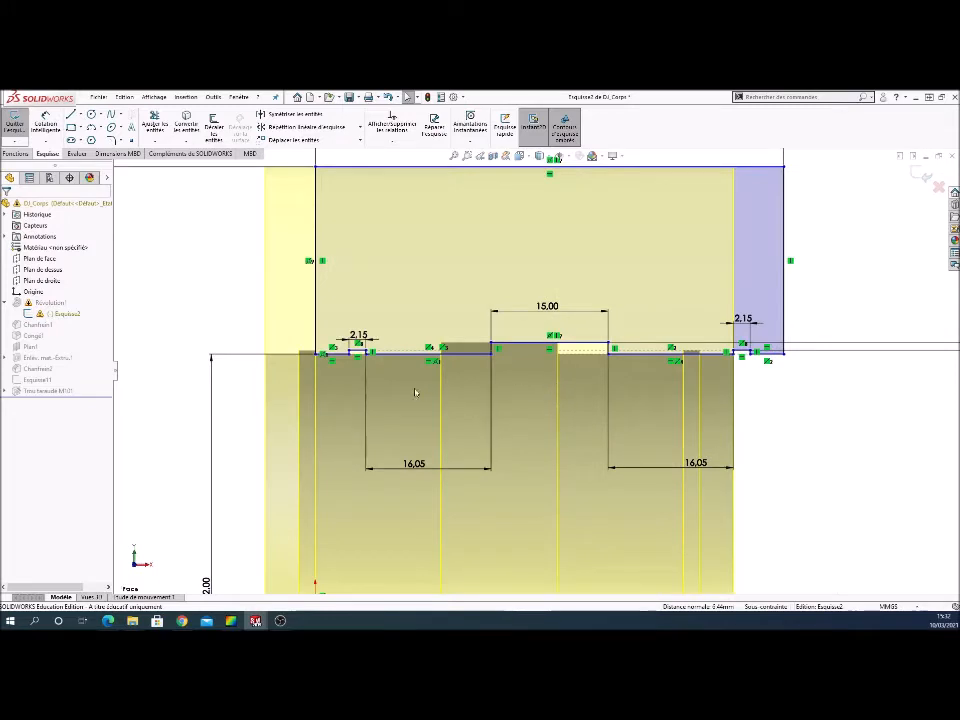
click(361, 336)
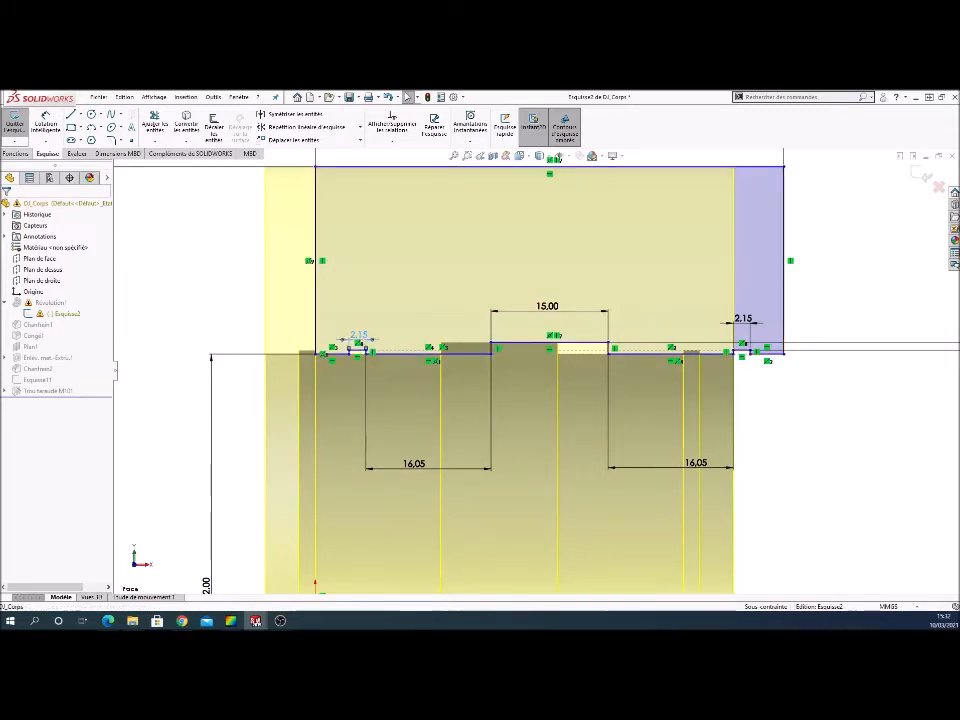
click(377, 318)
click(368, 339)
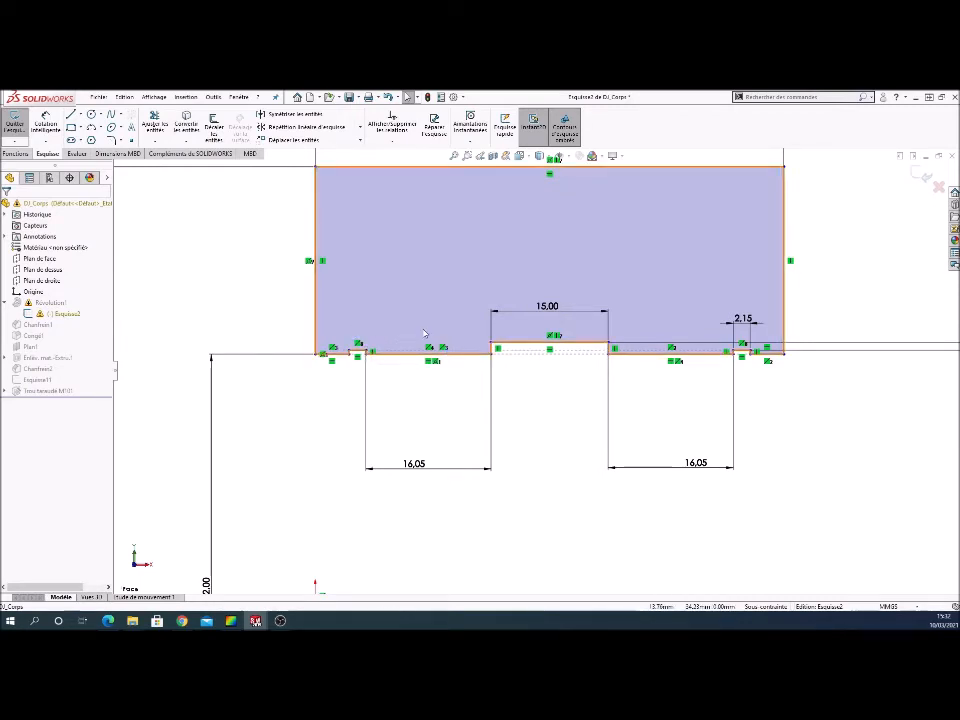
Make the top lines of the left and right narrow grooves equal in length
click(357, 352)
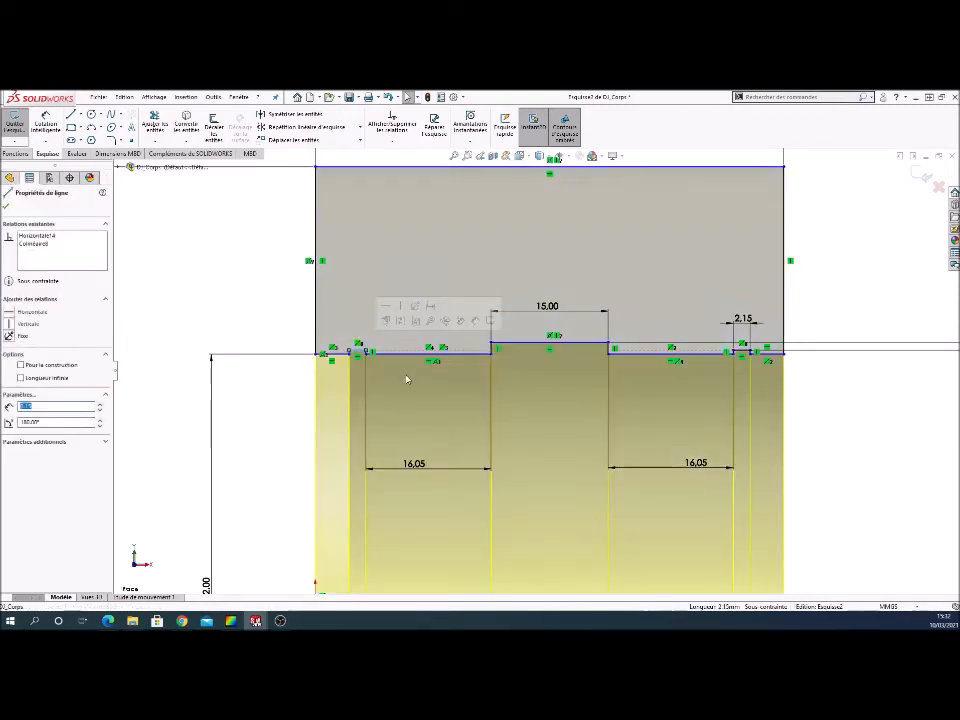
ctrl+click(748, 355)
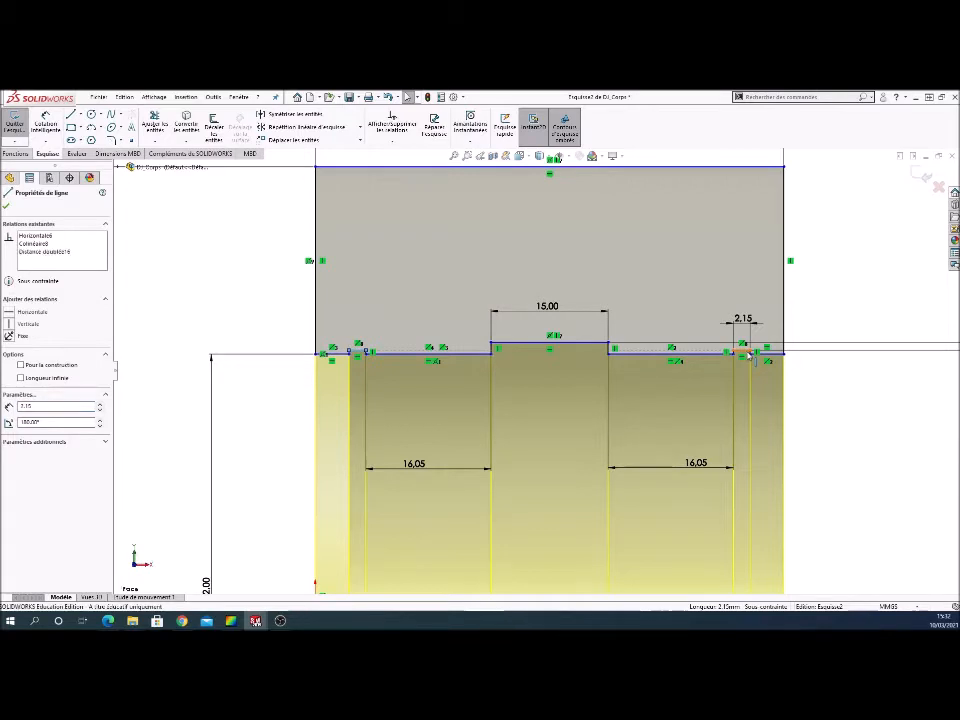
click(9, 430)
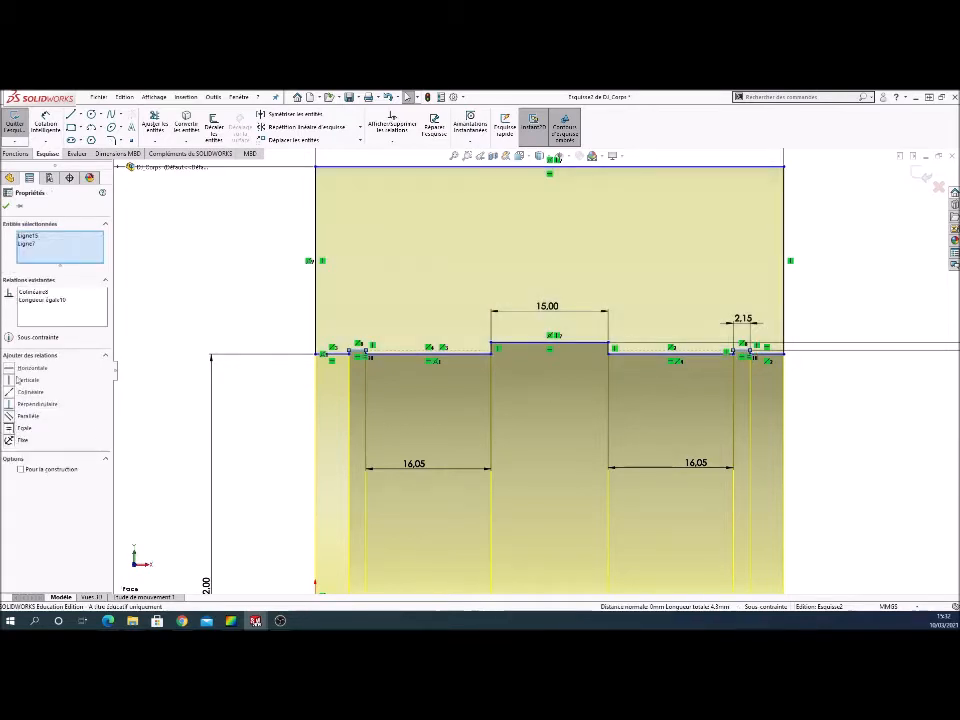
click(6, 207)
Move the profile's lower-left corner vertically to test the sketch's remaining freedom
key(f)
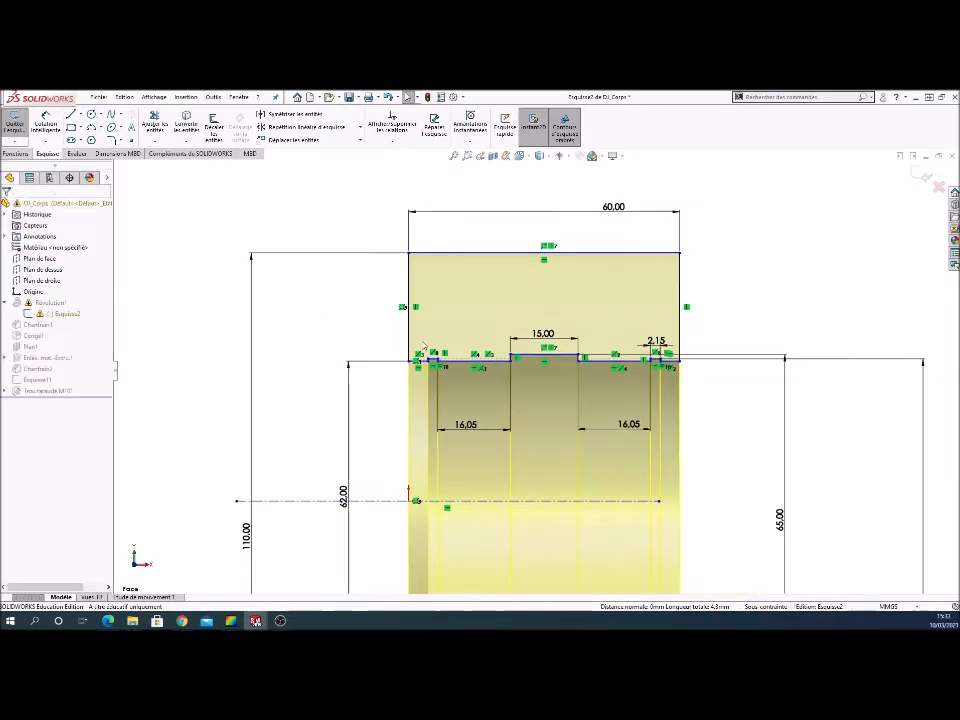
scroll(430, 397, down, 2)
click(417, 385)
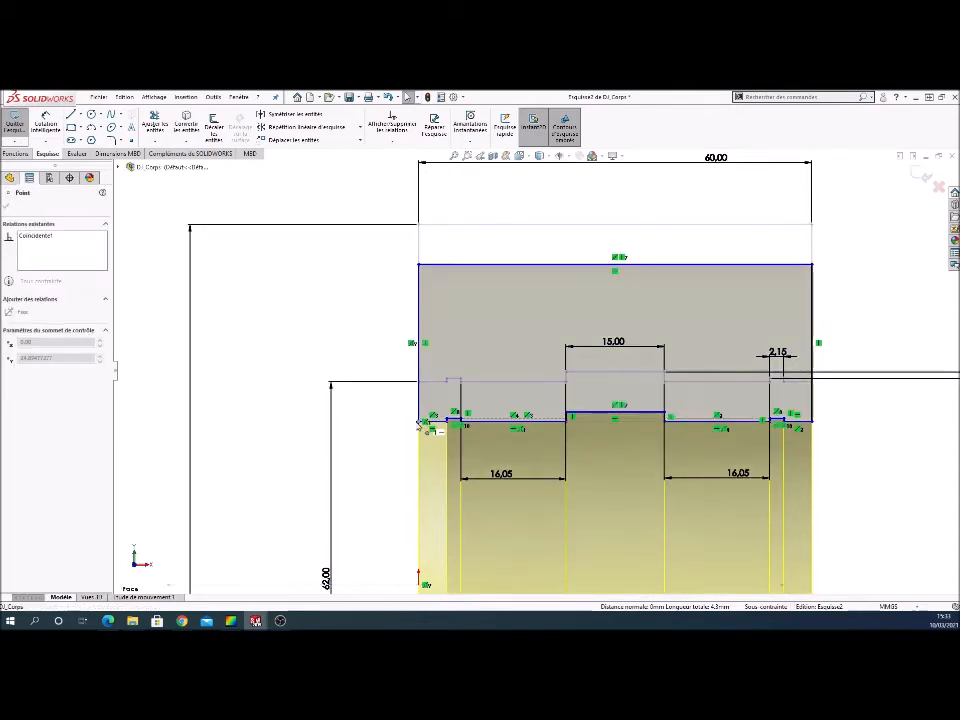
mouse_move(417, 385)
mouse_down()
mouse_move(428, 405)
mouse_move(426, 345)
mouse_up()
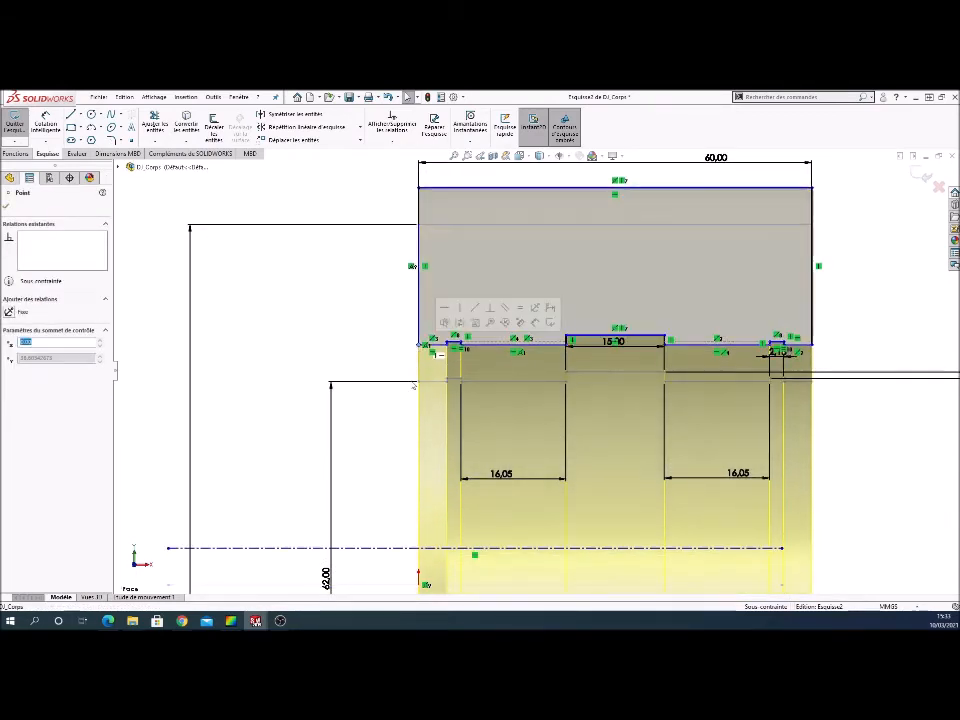
Make the horizontal centreline coincident with the origin
scroll(448, 499, up, 2)
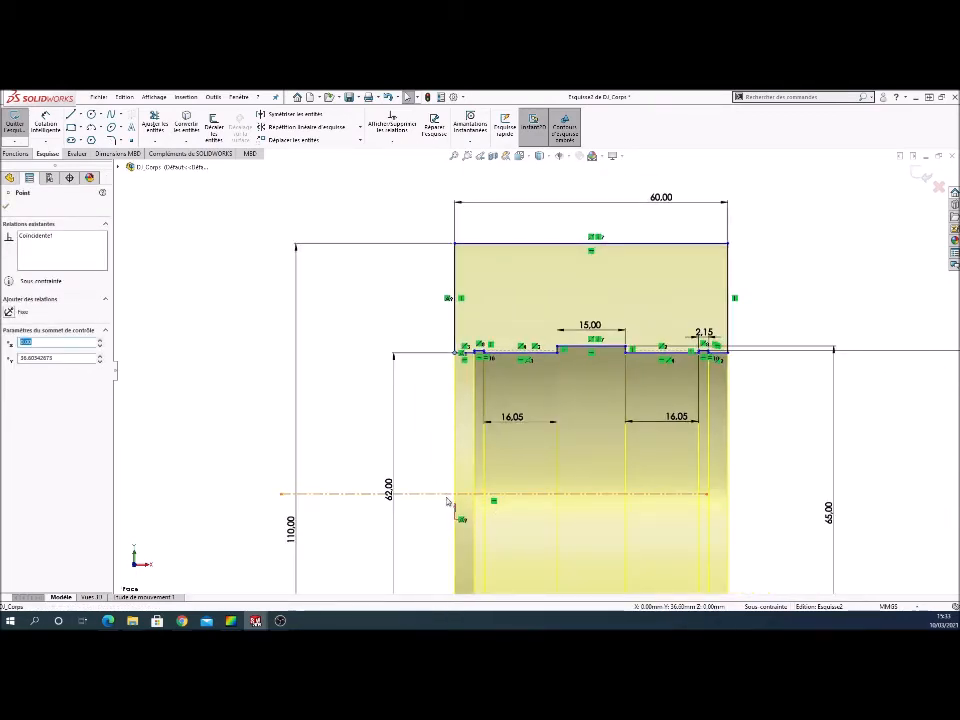
click(448, 496)
ctrl+click(456, 517)
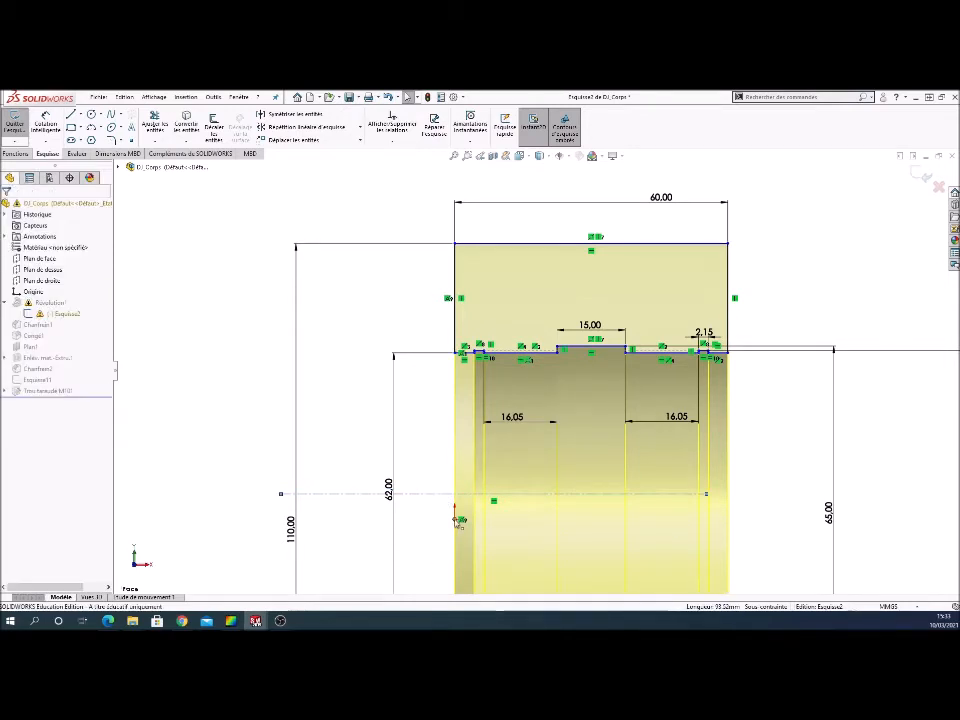
click(18, 381)
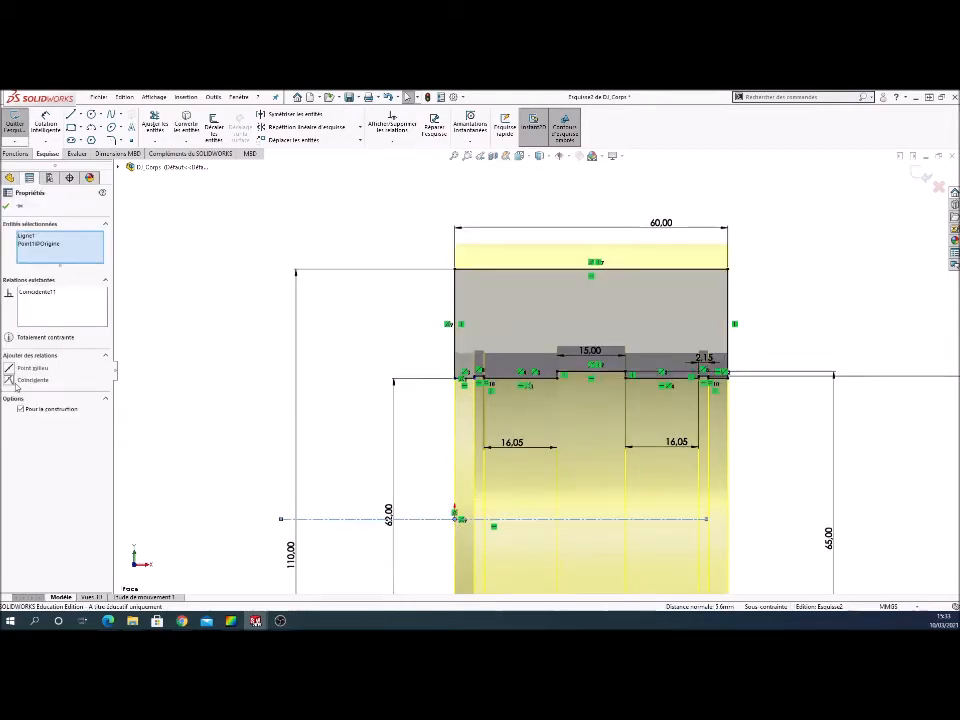
click(6, 206)
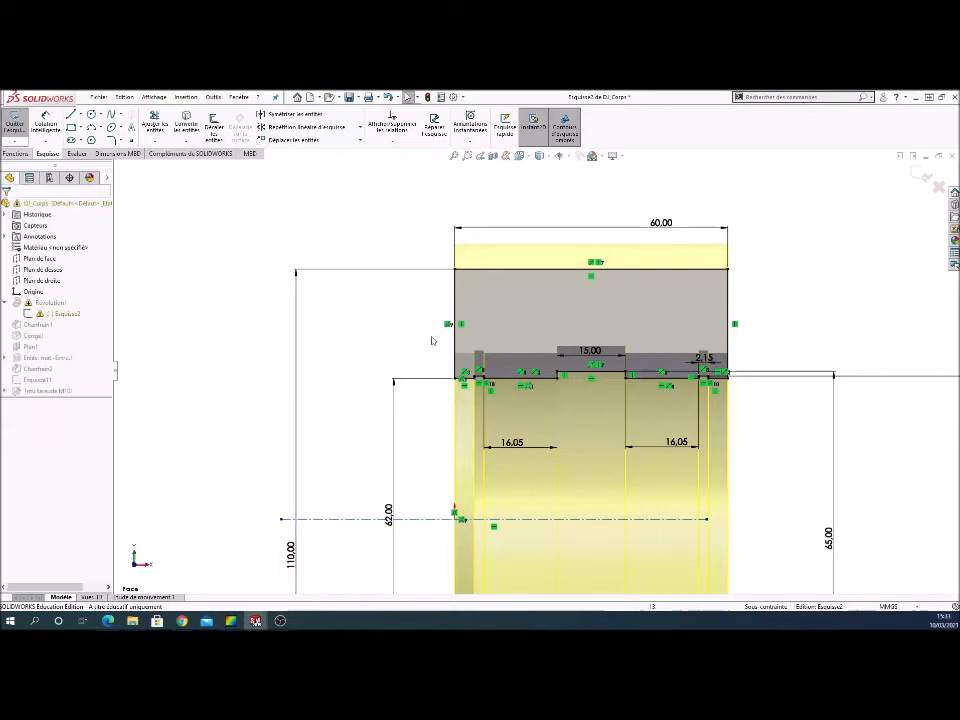
Snap the centreline's left endpoint onto the origin
click(614, 266)
click(735, 289)
scroll(681, 446, down, 5)
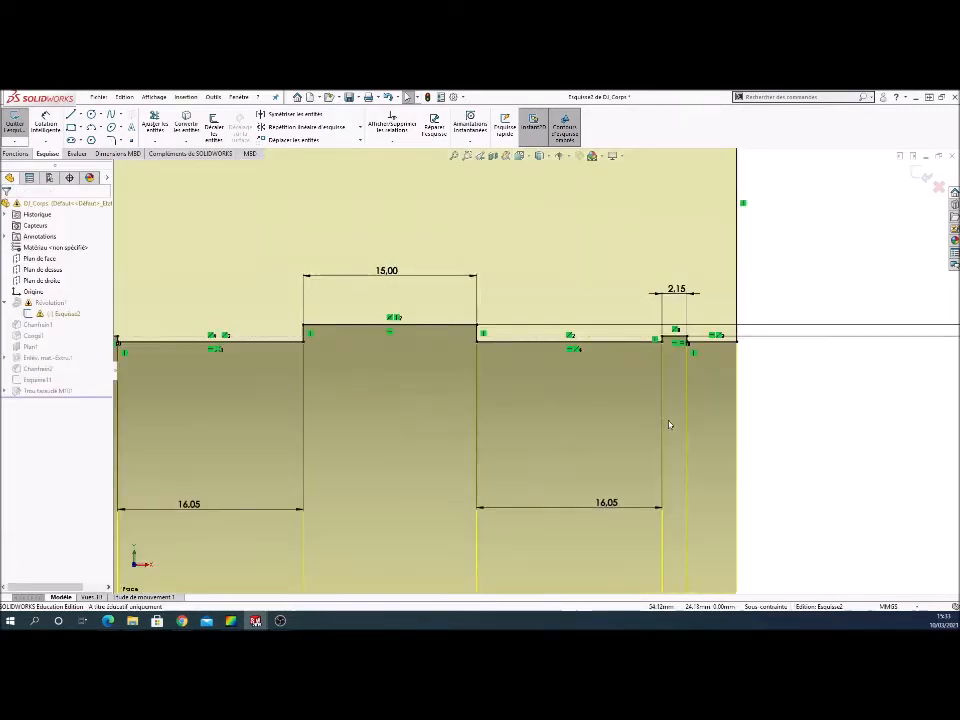
scroll(267, 349, up, 3)
scroll(540, 504, up, 2)
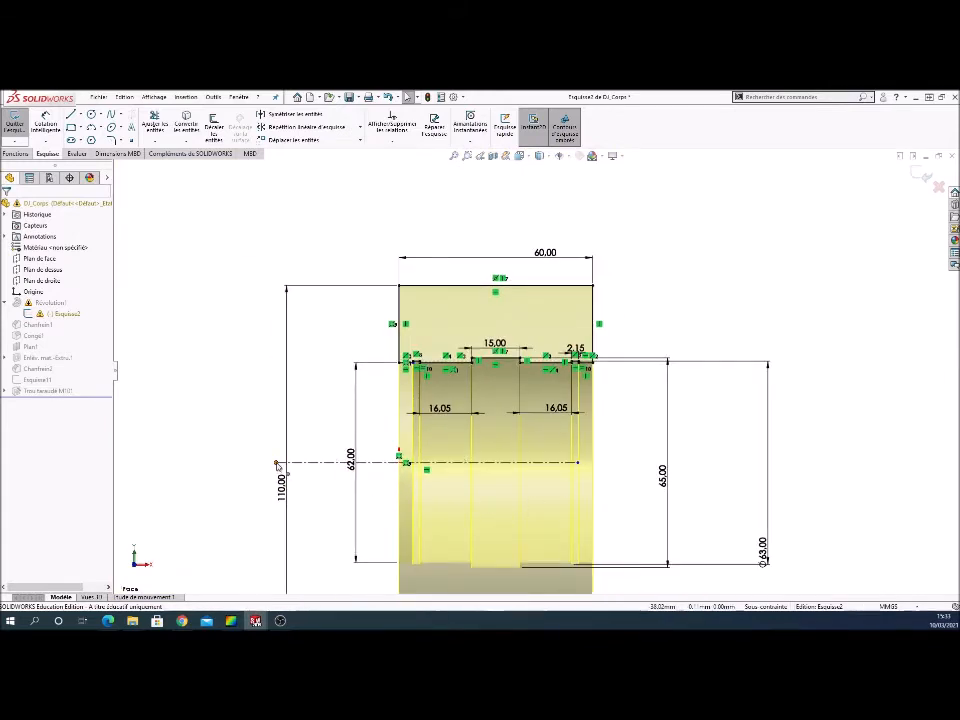
drag(277, 465, 399, 462)
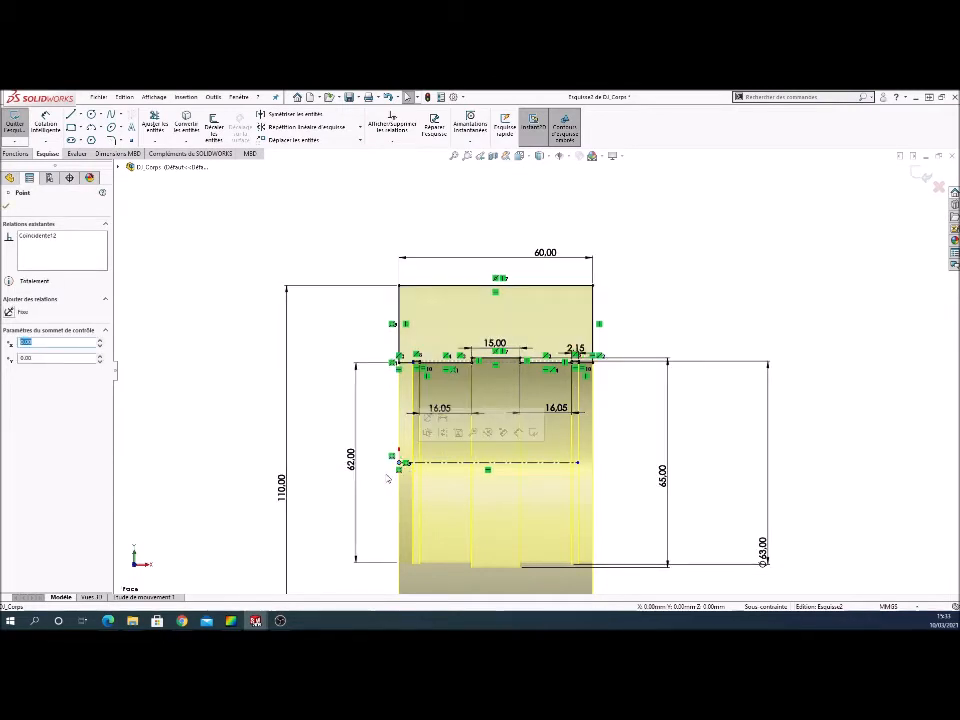
Extend the centreline's right endpoint past the profile's right edge and reposition the 63 mm diameter dimension closer to the profile
click(602, 469)
drag(578, 462, 630, 462)
click(631, 505)
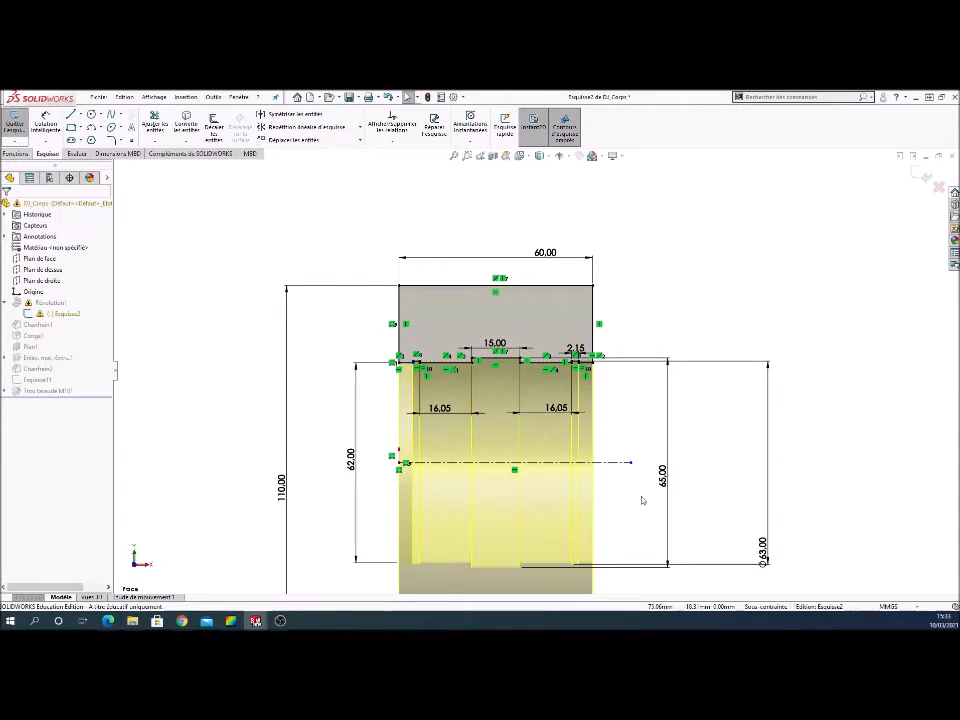
drag(762, 550, 645, 486)
click(606, 403)
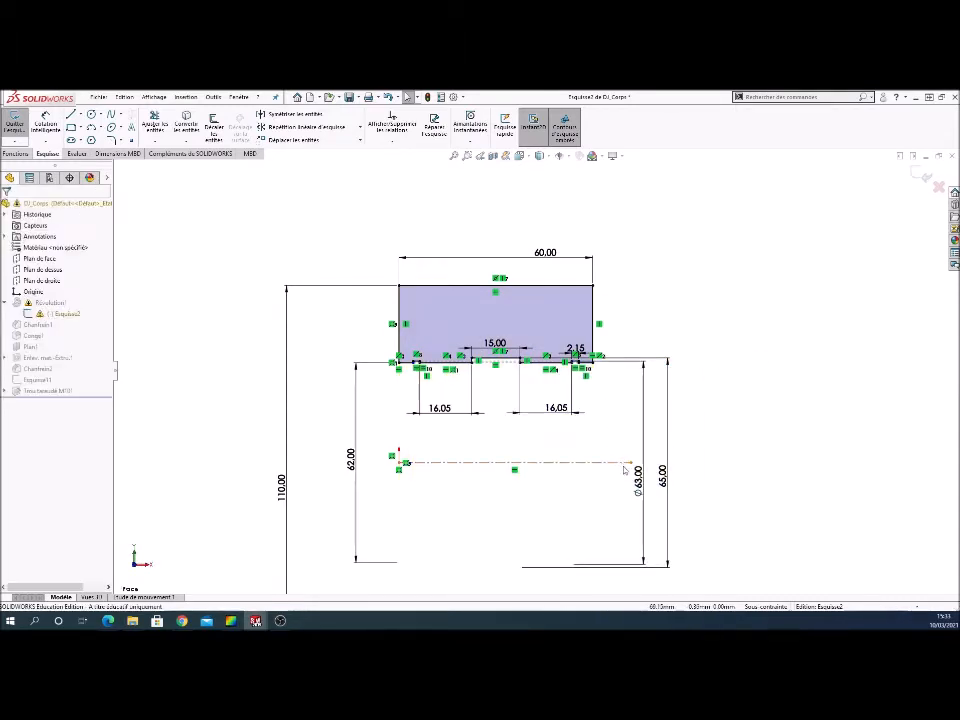
Examine the profile's lower lines and both narrow grooves for entities that are not fully constrained
scroll(625, 500, down, 2)
scroll(445, 340, down, 2)
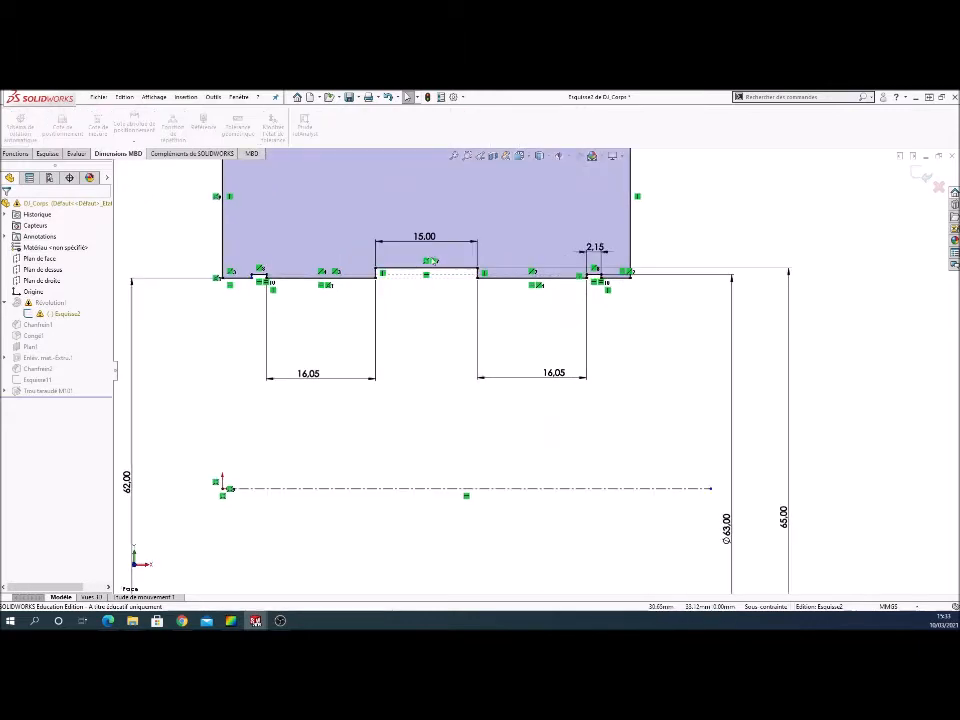
click(339, 284)
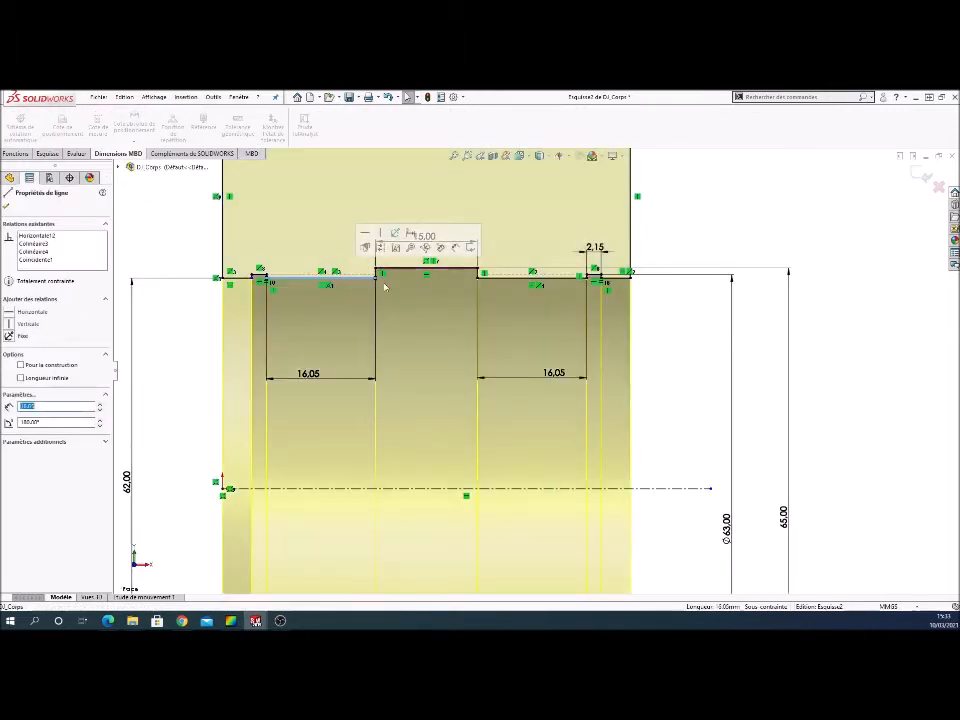
scroll(629, 260, down, 2)
click(692, 319)
click(617, 289)
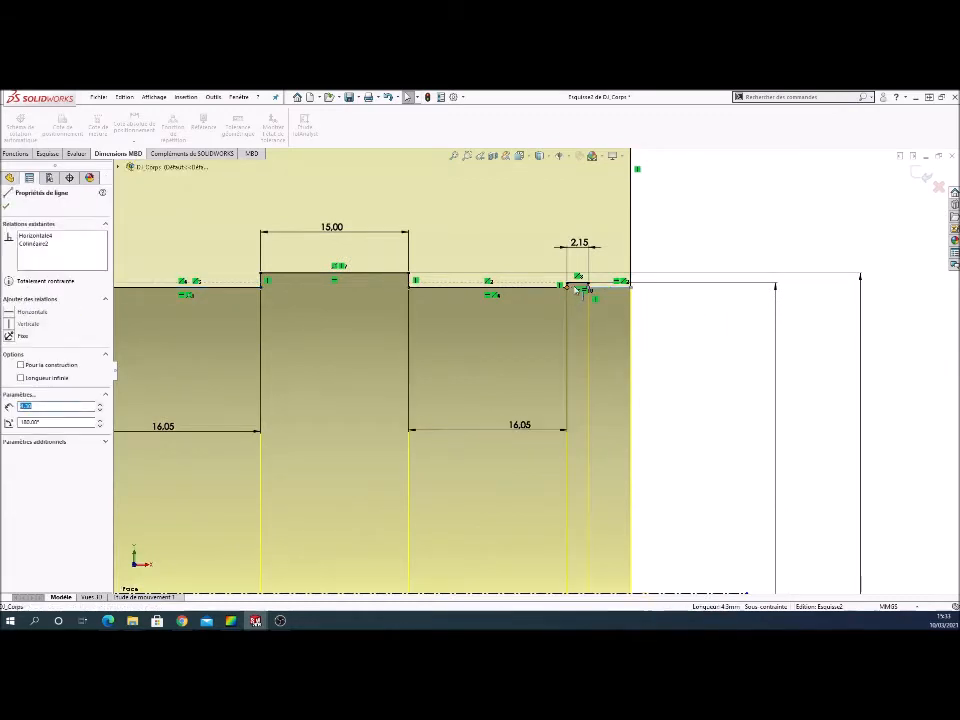
scroll(595, 305, down, 2)
scroll(478, 339, up, 9)
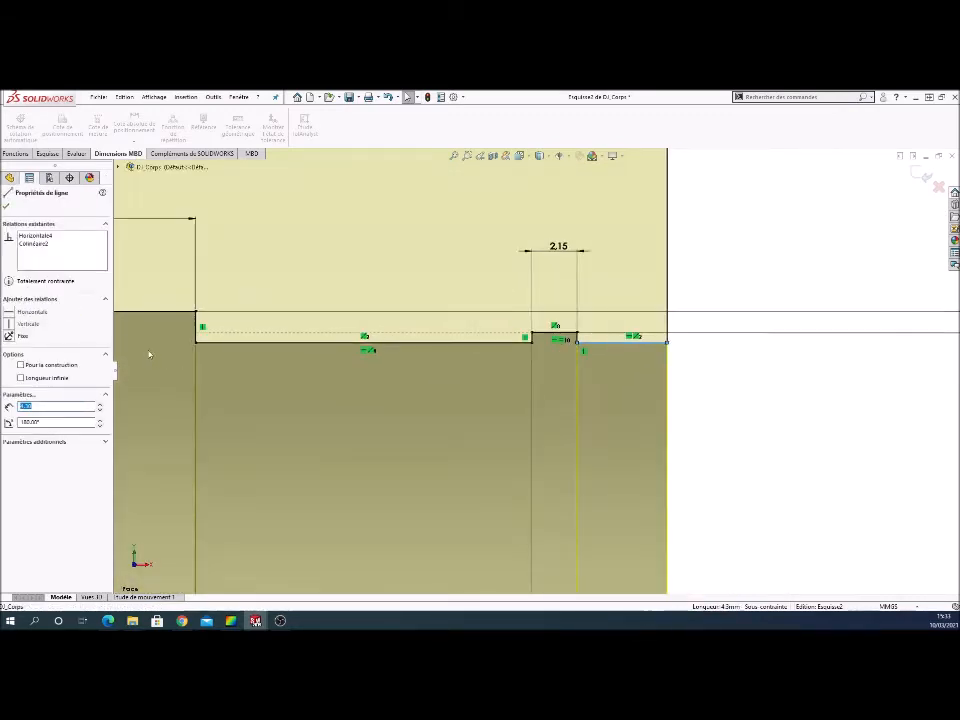
scroll(188, 366, down, 3)
scroll(357, 363, down, 5)
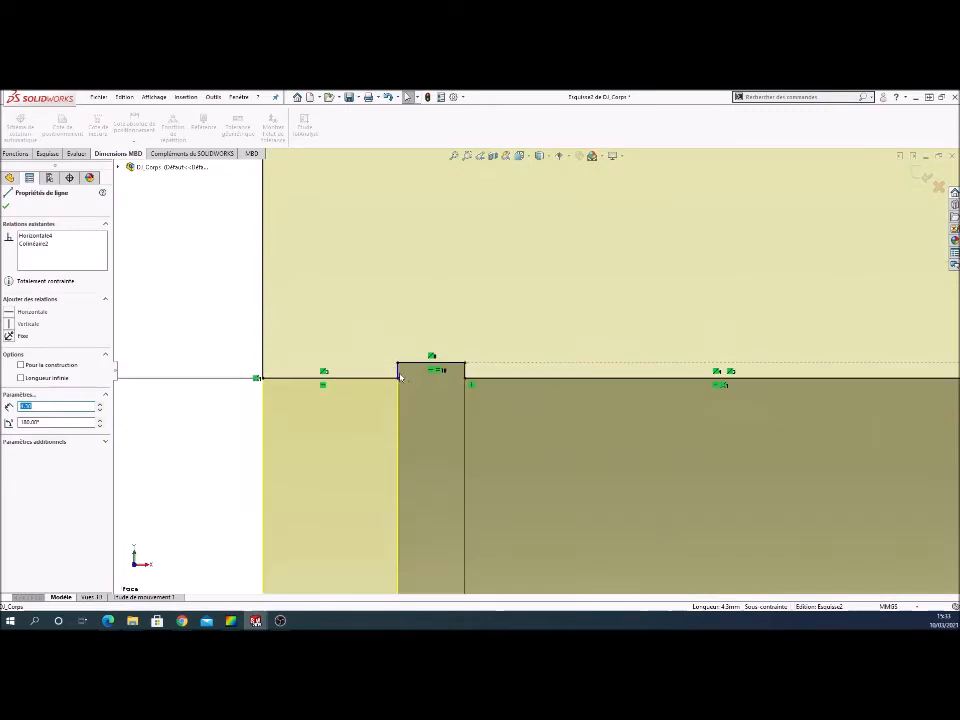
key(Escape)
scroll(555, 371, up, 6)
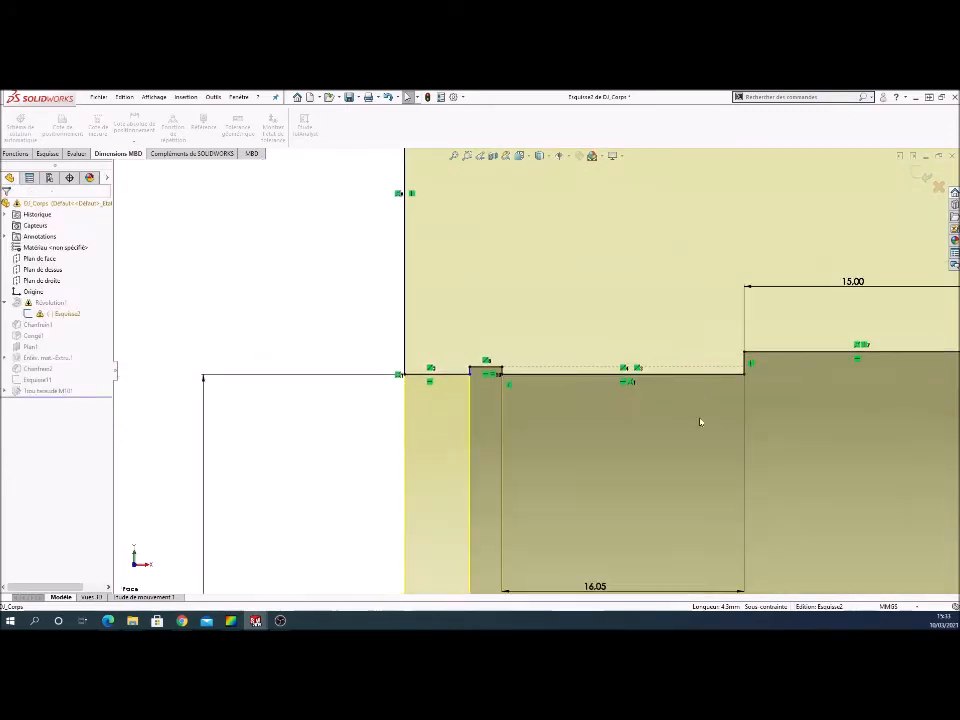
scroll(660, 402, up, 5)
scroll(676, 400, down, 3)
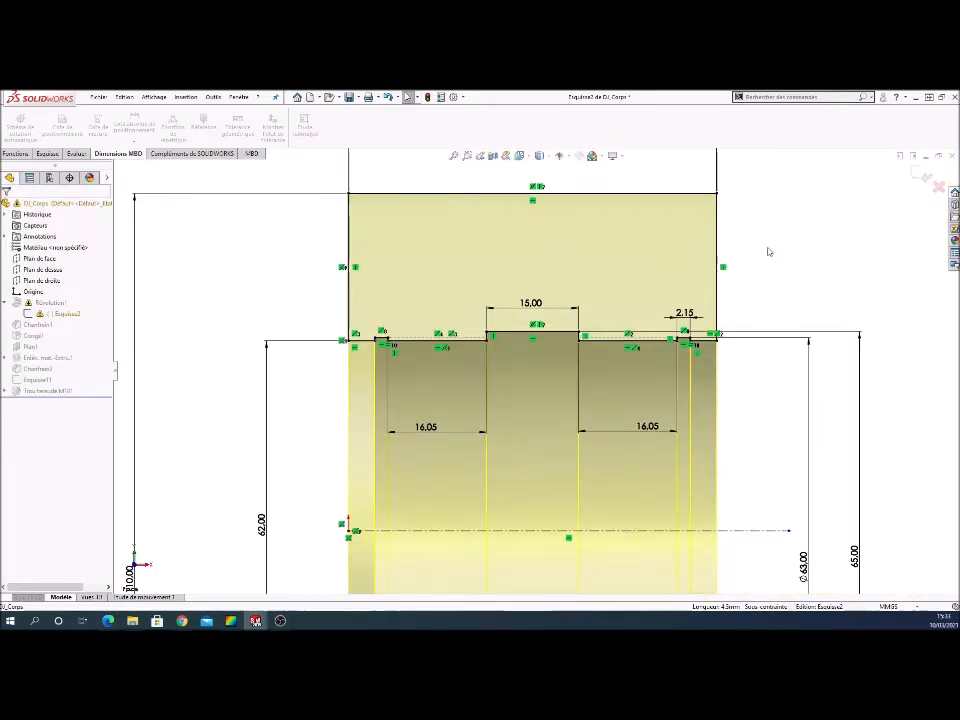
Make the profile's leftmost and rightmost lower lines equal in length
click(368, 344)
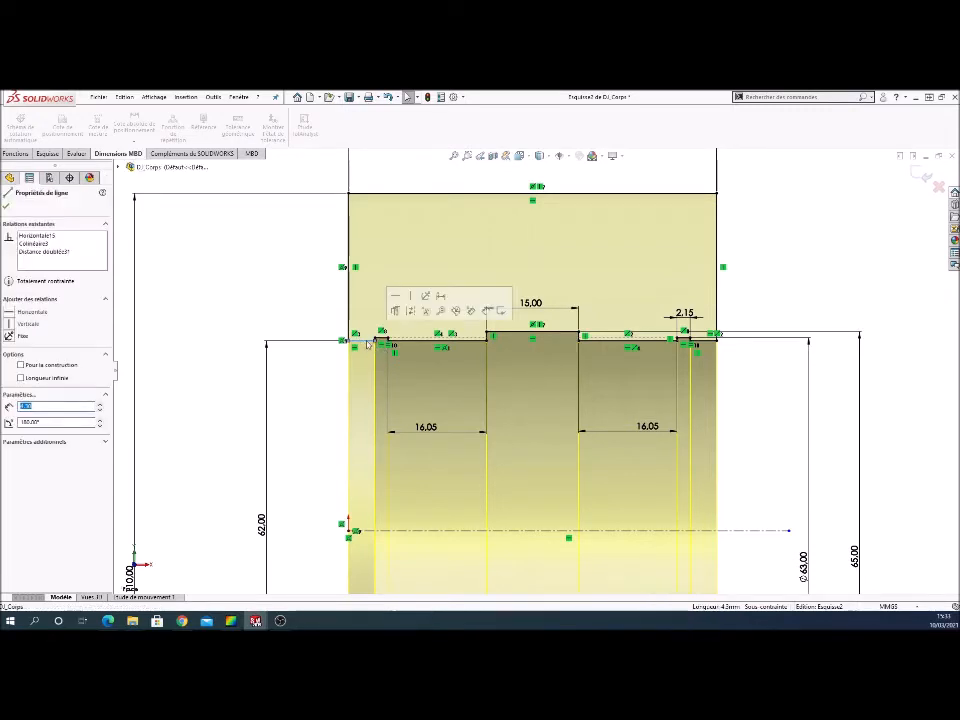
ctrl+click(700, 350)
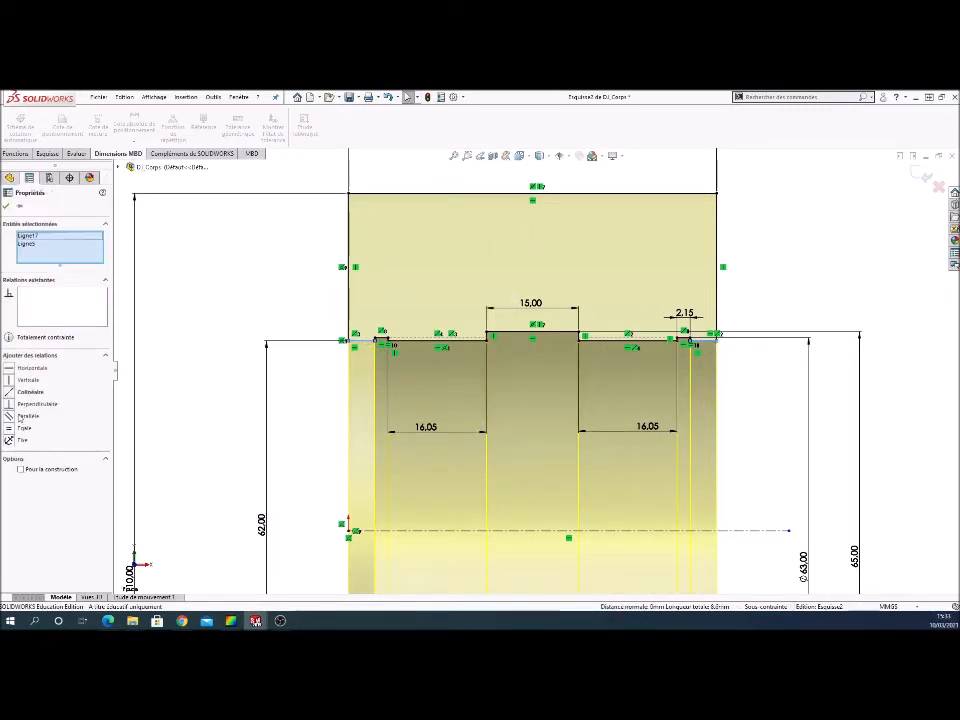
click(12, 430)
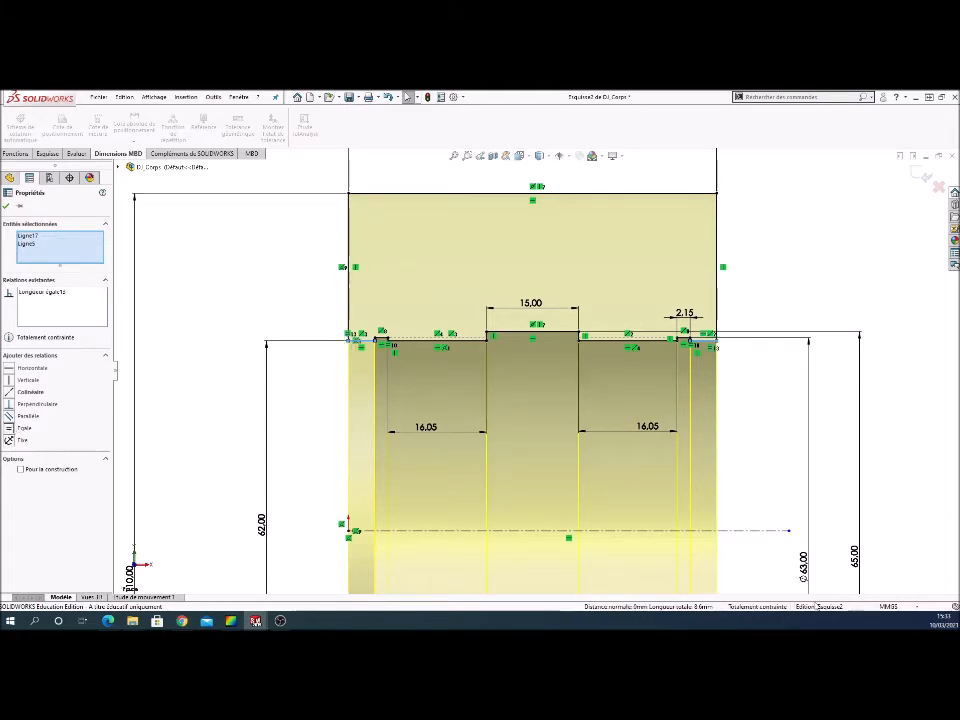
click(6, 207)
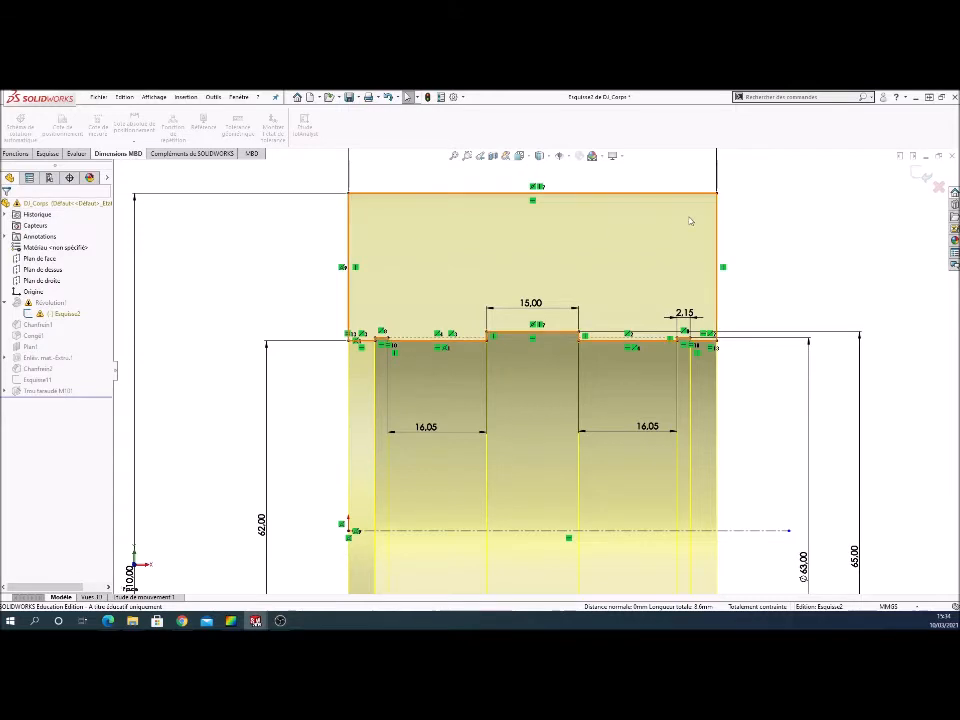
Exit the profile sketch and continue the rebuild, ignoring the Chanfrein2 error
click(920, 175)
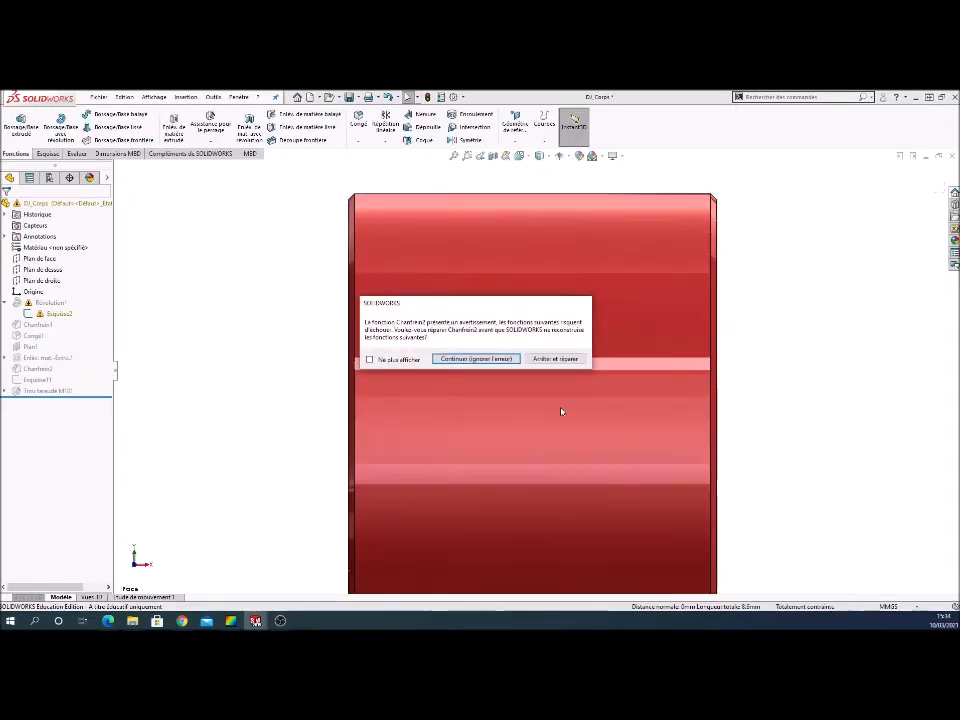
click(488, 359)
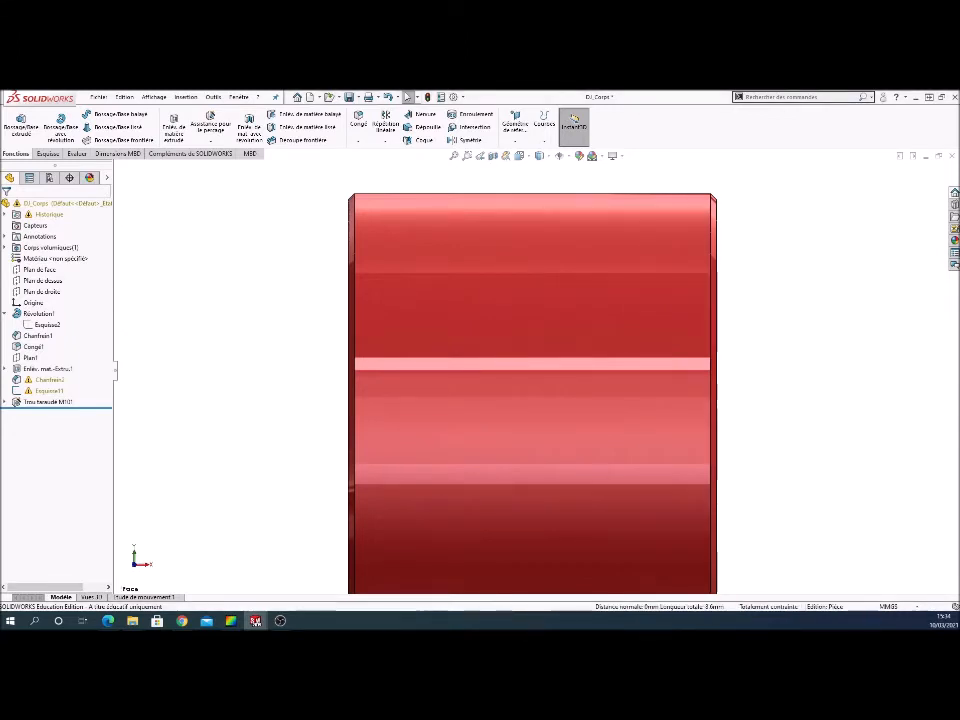
Edit the Chanfrein2 feature and remove the missing edge from its items to chamfer
mouse_move(53, 381)
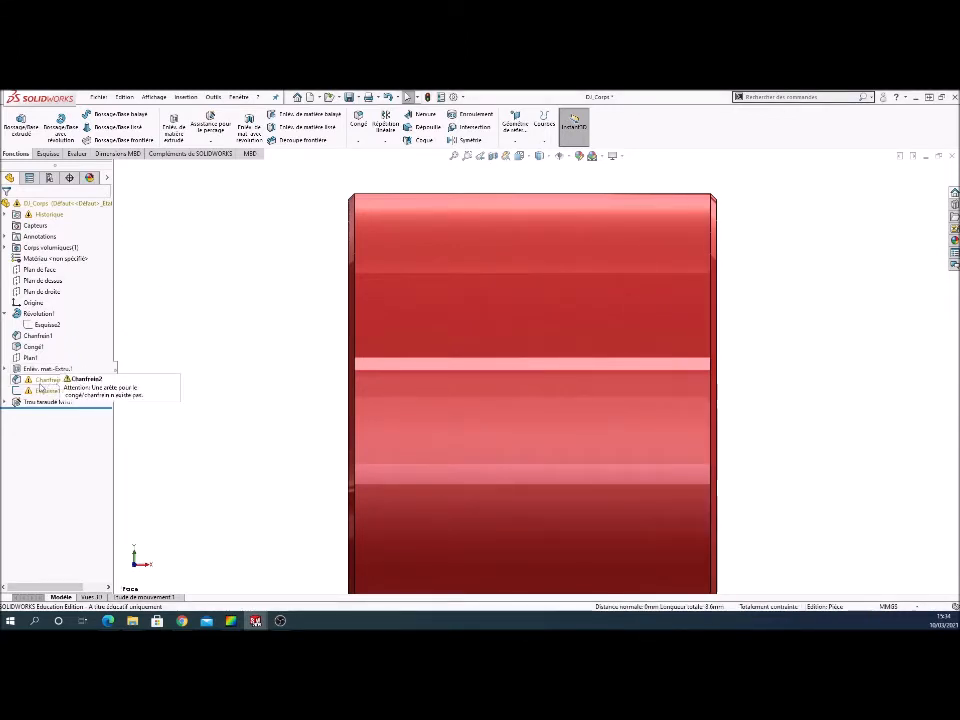
middle_drag(292, 372, 339, 384)
scroll(246, 467, up, 4)
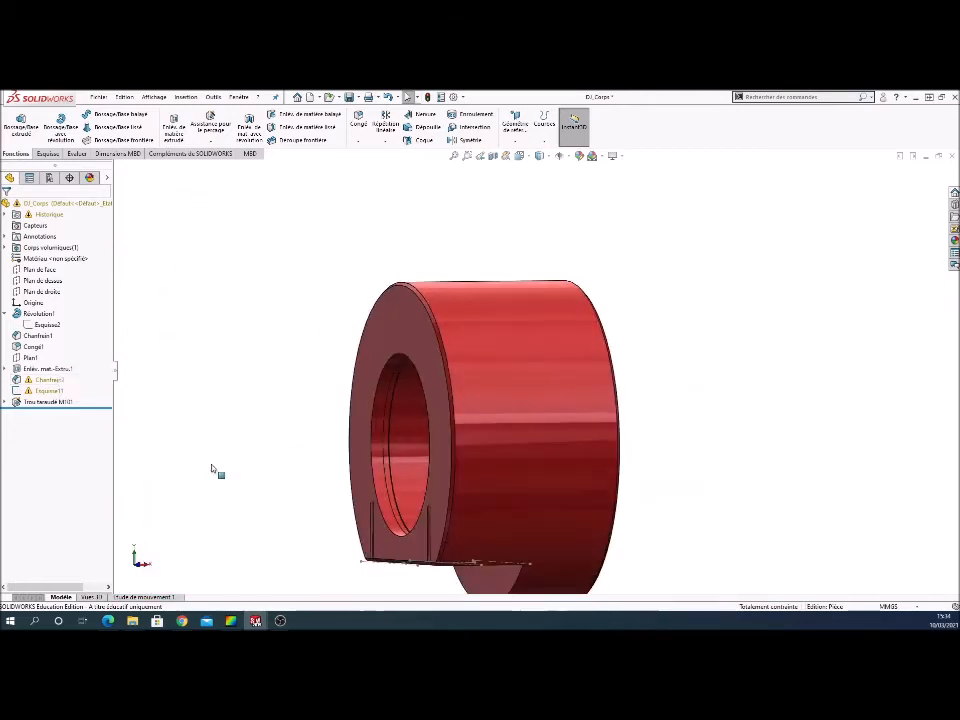
scroll(180, 458, down, 1)
right_click(48, 380)
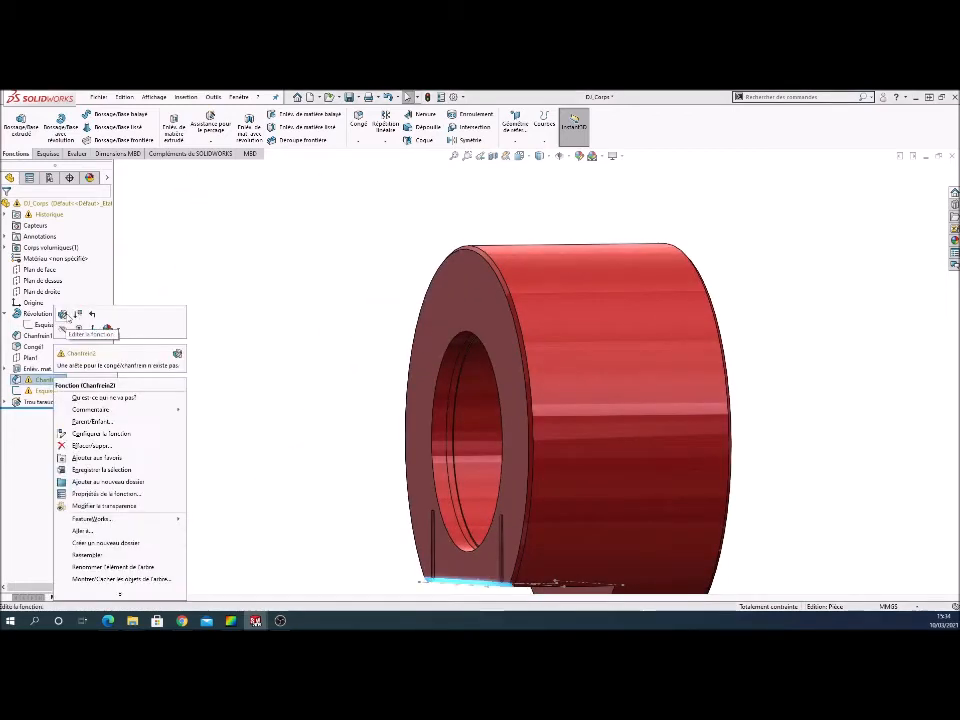
click(64, 316)
scroll(549, 497, up, 5)
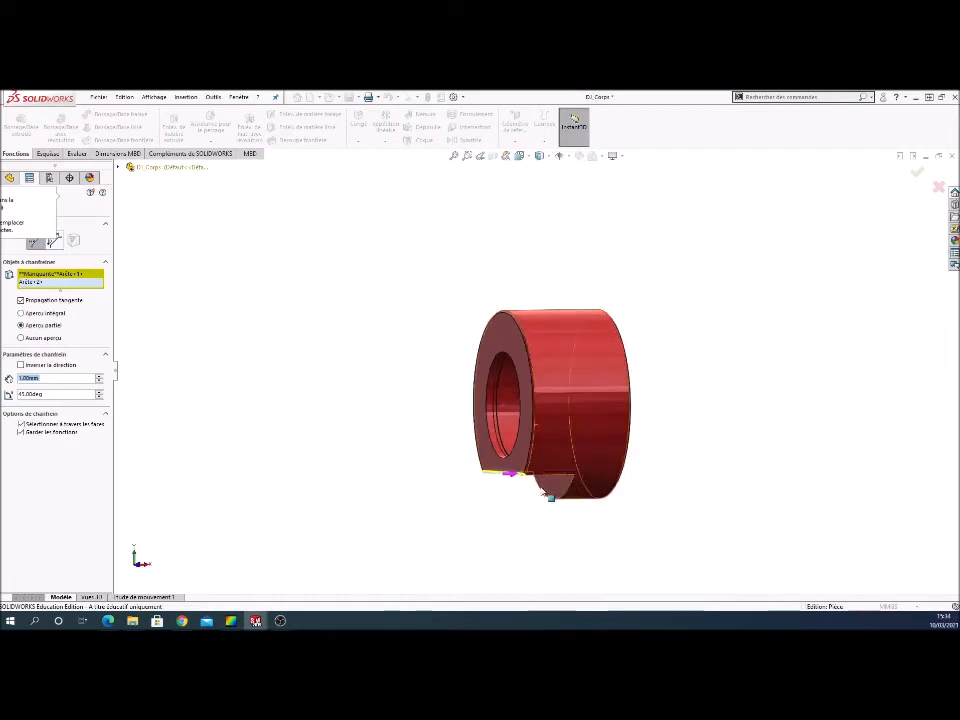
middle_drag(527, 484, 545, 460)
click(44, 275)
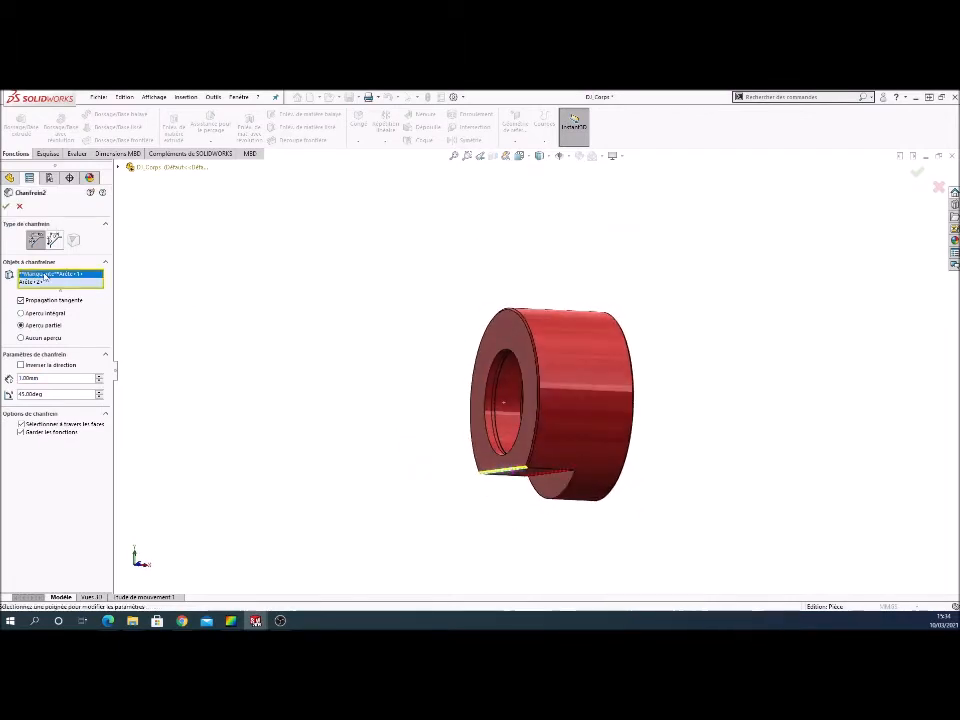
right_click(44, 277)
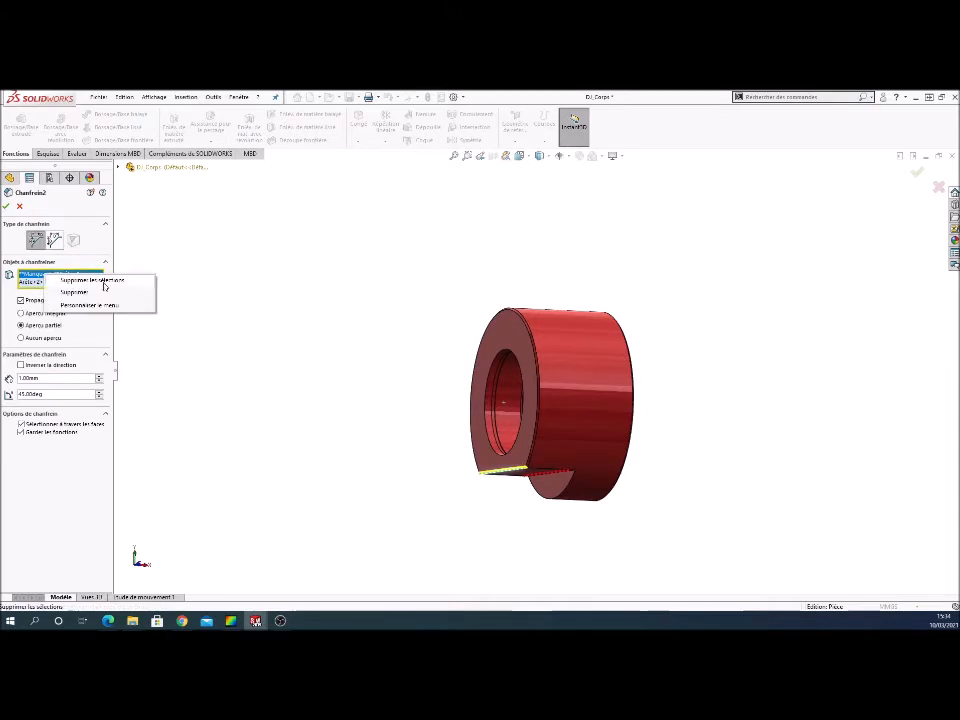
click(104, 291)
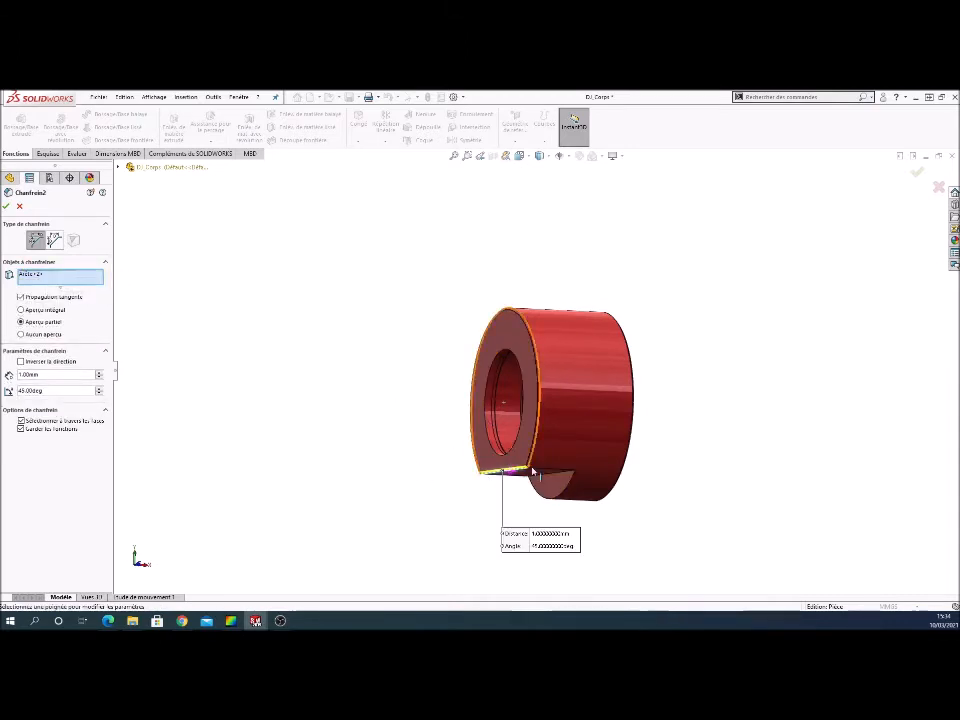
Accept the edited Chanfrein2 feature
click(6, 206)
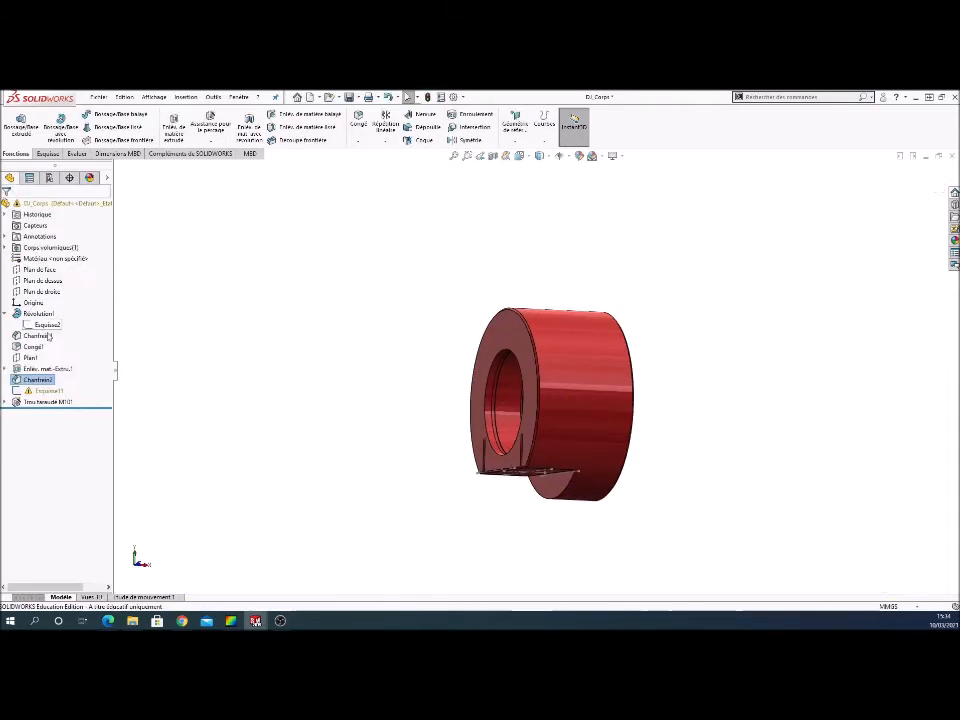
click(45, 369)
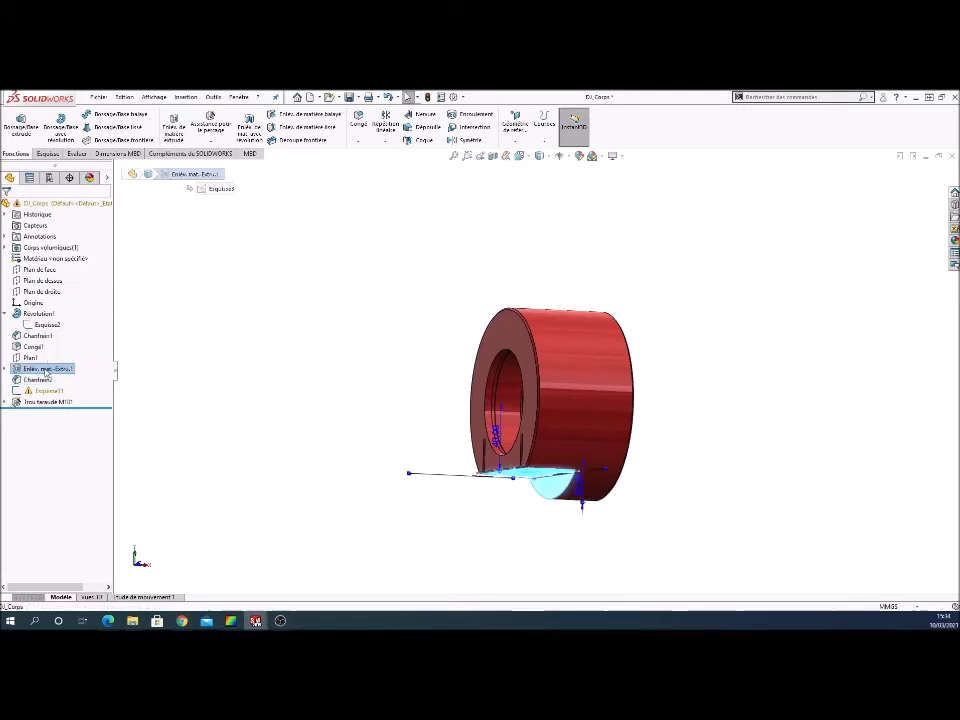
right_click(45, 370)
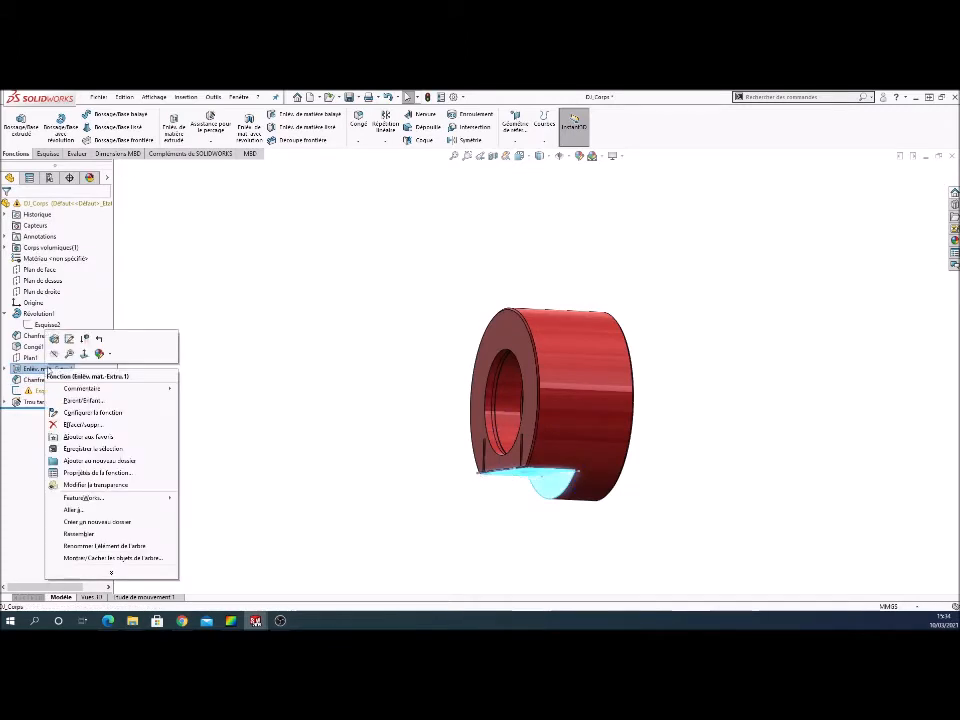
click(54, 339)
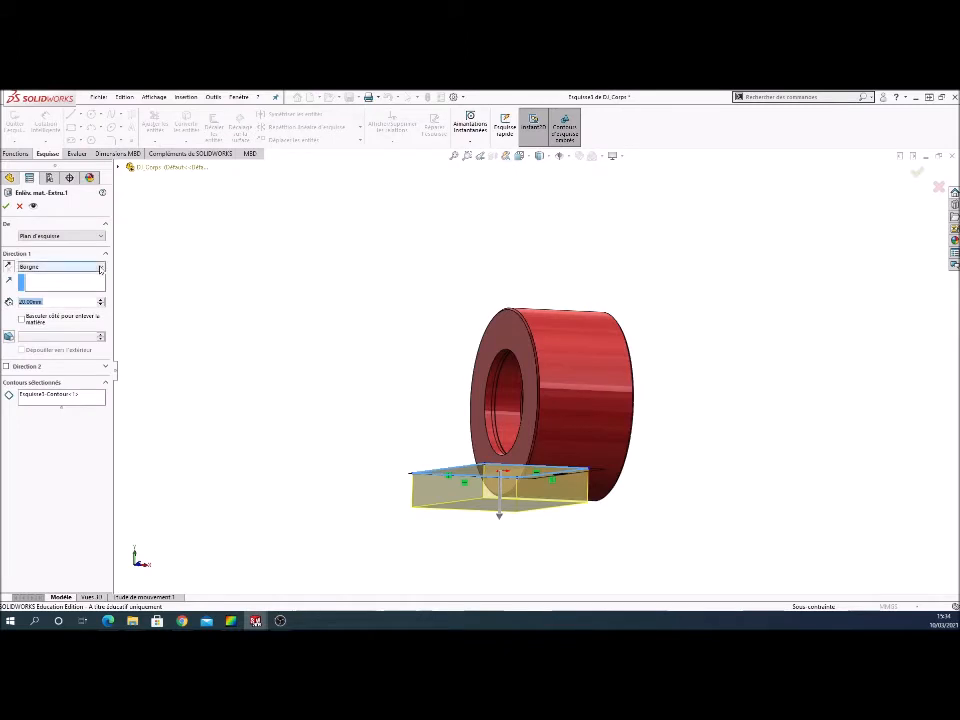
click(103, 267)
click(88, 283)
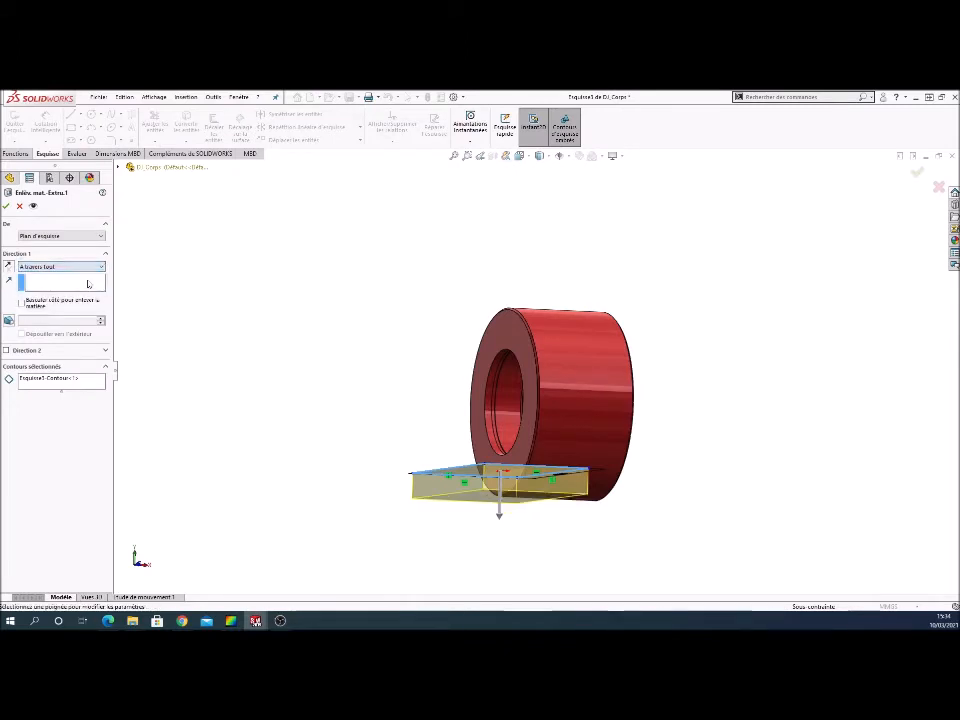
mouse_move(180, 364)
middle_down()
mouse_move(255, 396)
mouse_move(252, 341)
middle_up()
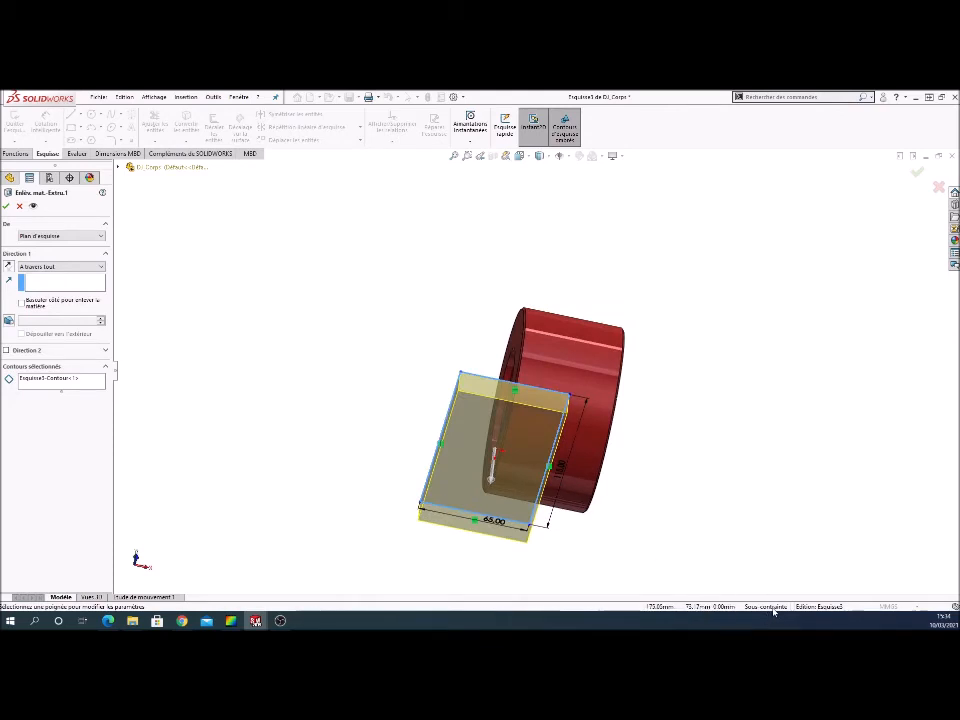
click(519, 155)
click(534, 201)
click(519, 155)
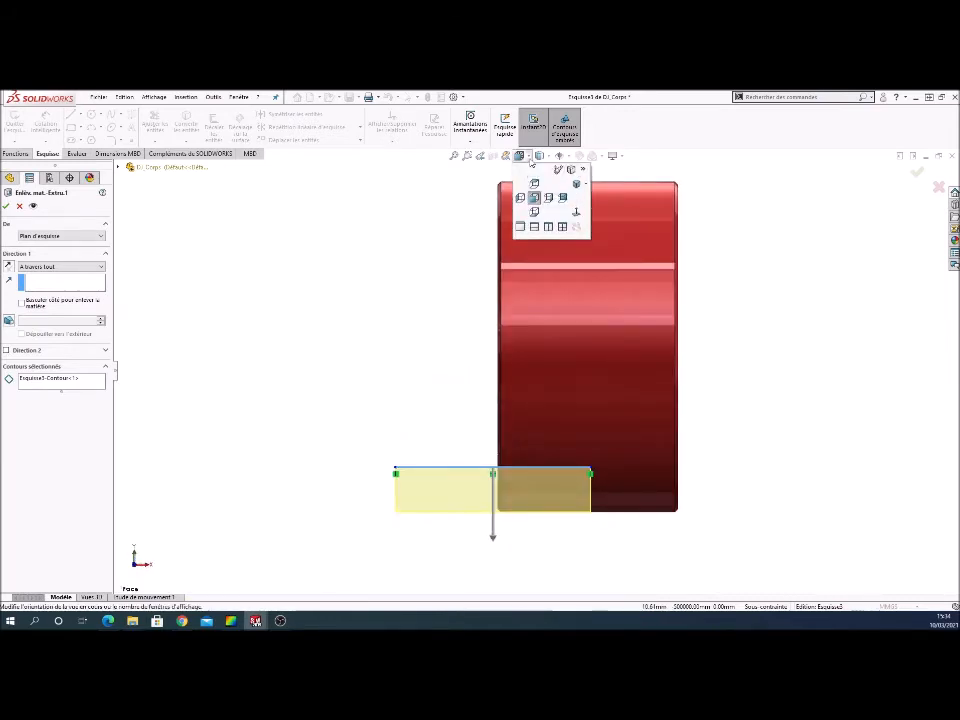
click(534, 188)
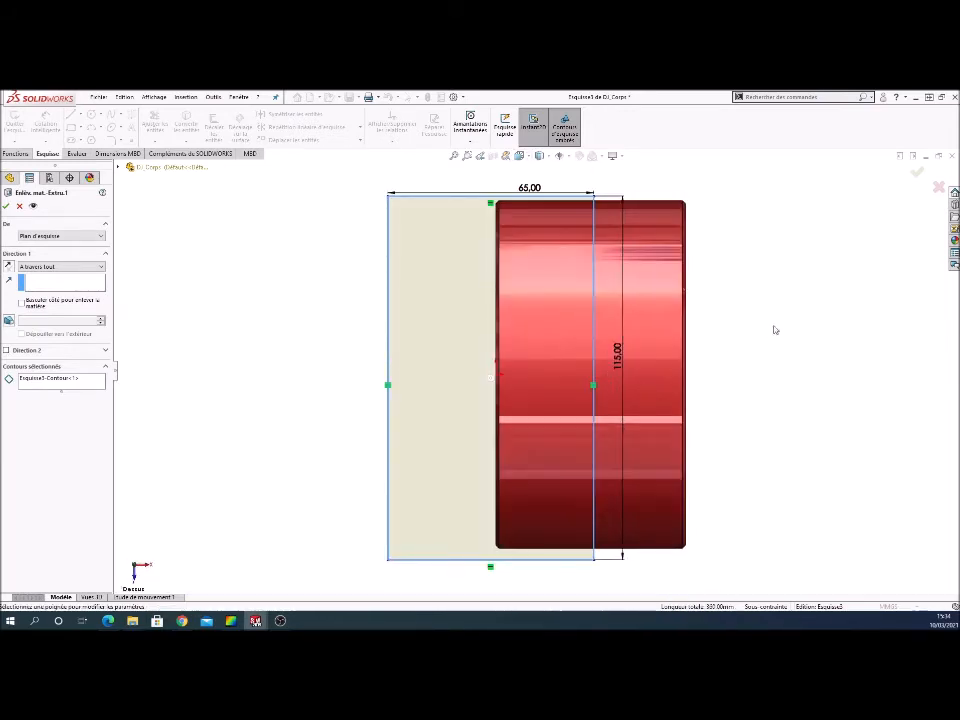
key(Escape)
click(610, 573)
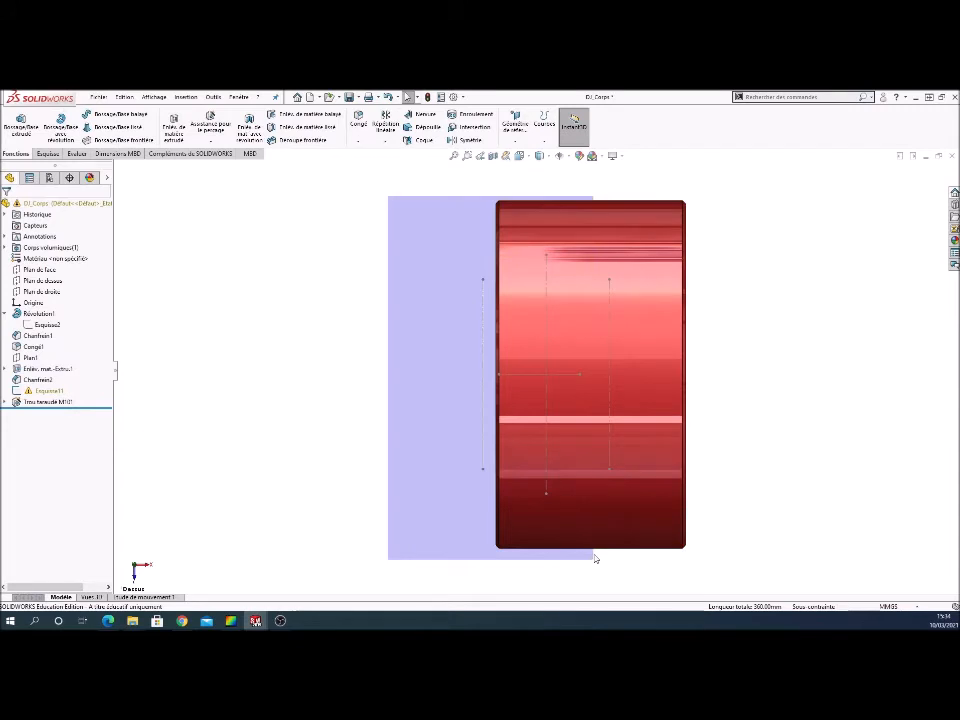
Edit the sketch of the cut Enlèv. mat.-Extru.1, move its rectangle along the ring's axis, and delete the 65 mm dimension
mouse_move(594, 558)
middle_down()
mouse_move(602, 489)
mouse_move(574, 542)
mouse_move(572, 531)
mouse_move(606, 505)
mouse_move(606, 514)
middle_up()
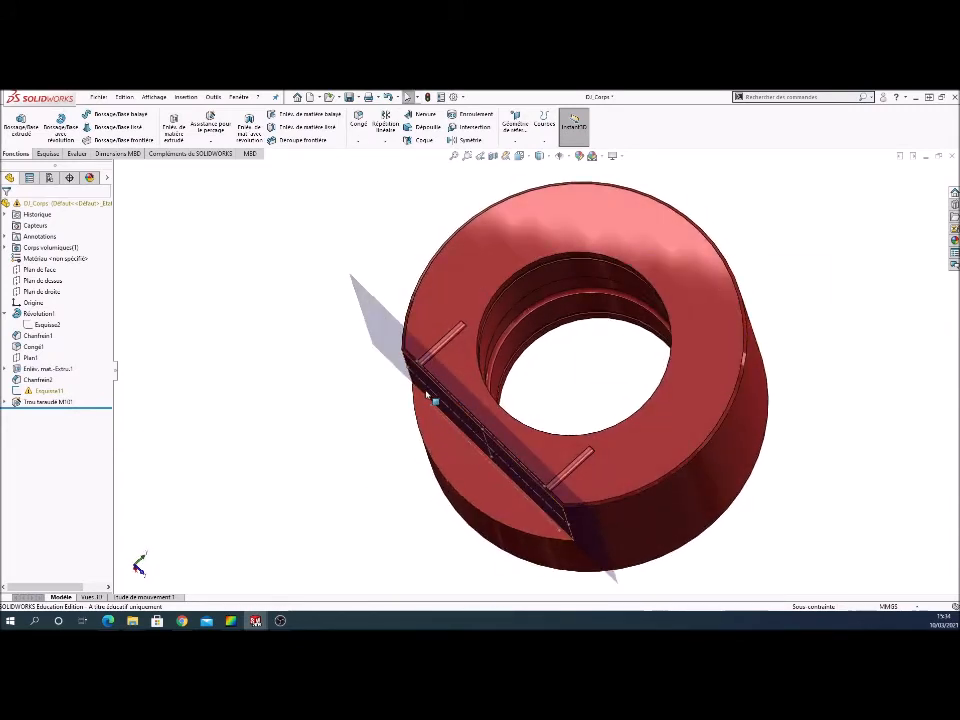
mouse_move(455, 457)
middle_down()
mouse_move(527, 497)
mouse_move(561, 501)
mouse_move(531, 376)
mouse_move(539, 511)
middle_up()
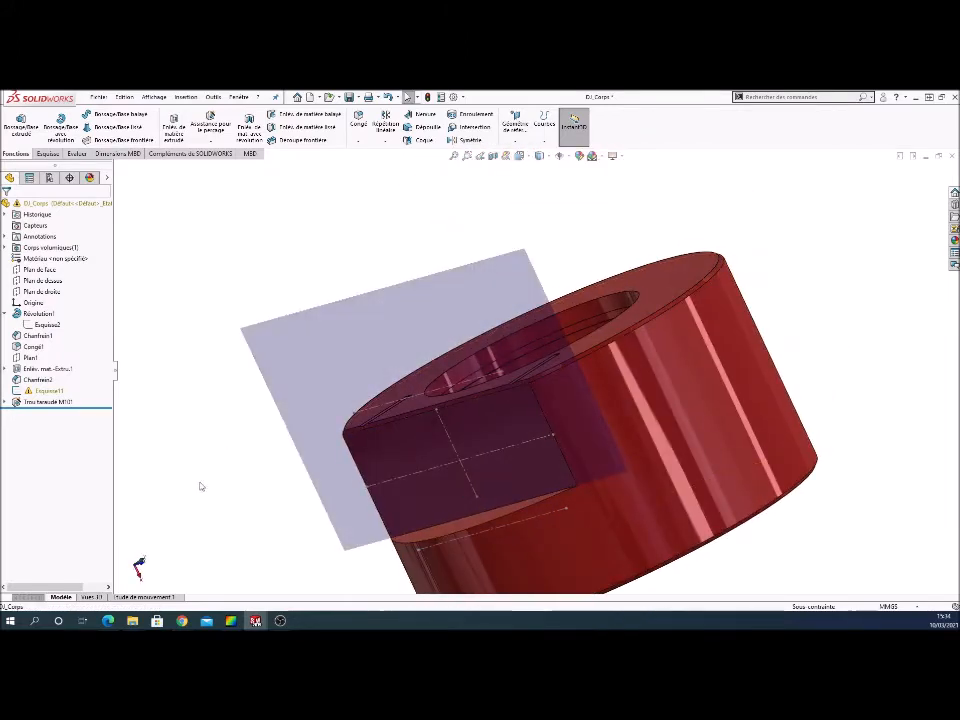
scroll(553, 374, up, 3)
scroll(490, 382, down, 2)
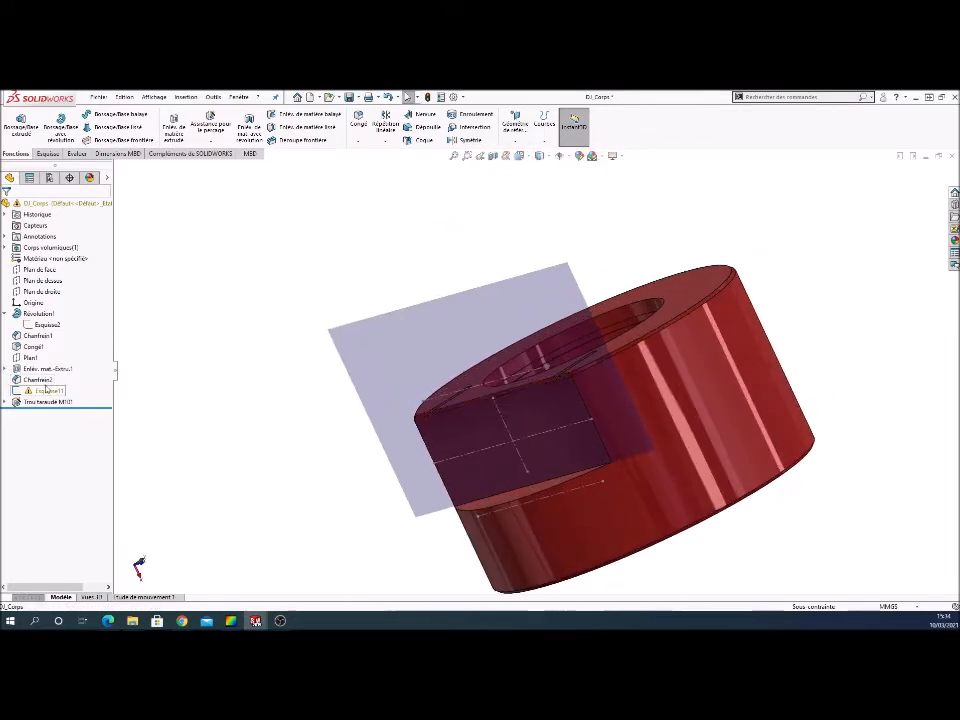
right_click(40, 369)
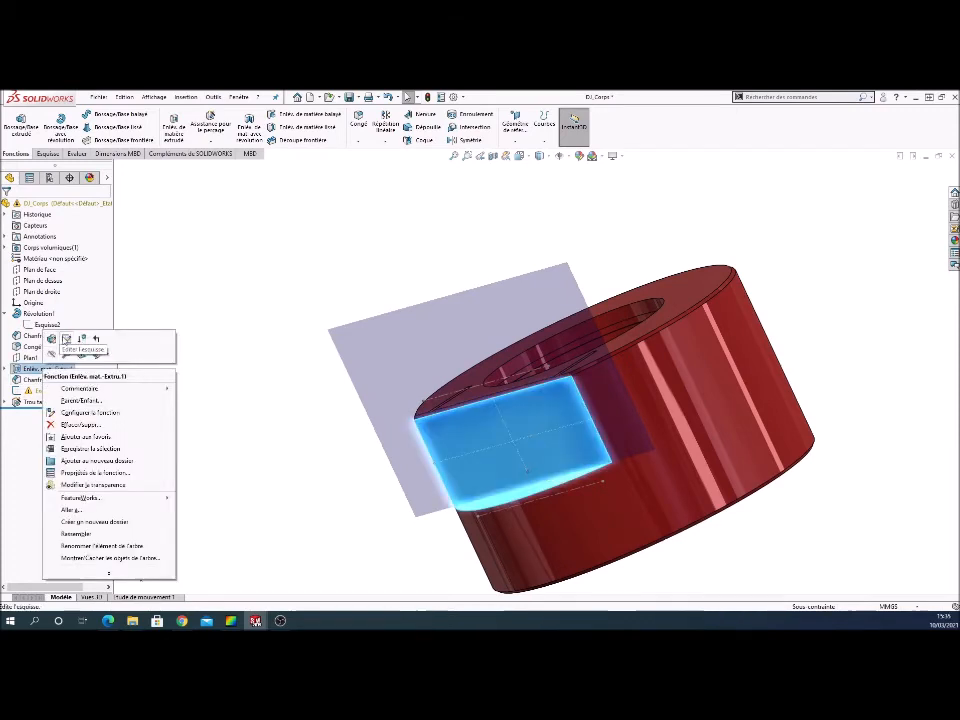
click(66, 338)
mouse_move(537, 489)
mouse_down()
mouse_move(531, 510)
mouse_move(424, 564)
mouse_move(412, 530)
mouse_up()
click(417, 541)
key(Delete)
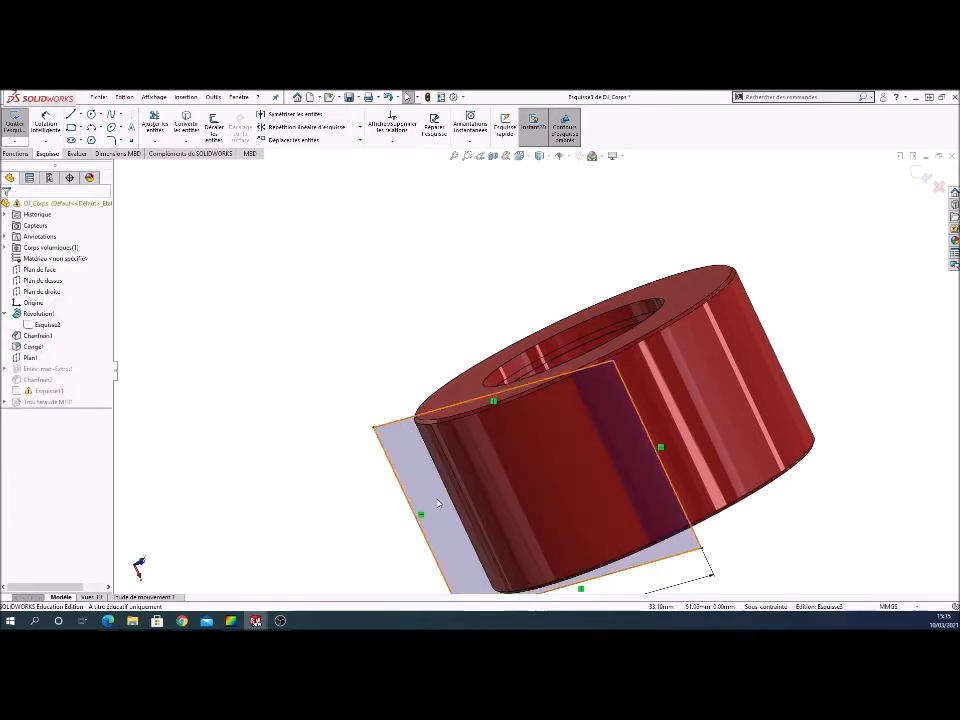
Make the rectangle's two 115 mm lines collinear with the circular bore edges on the ring's opposite end faces
click(475, 405)
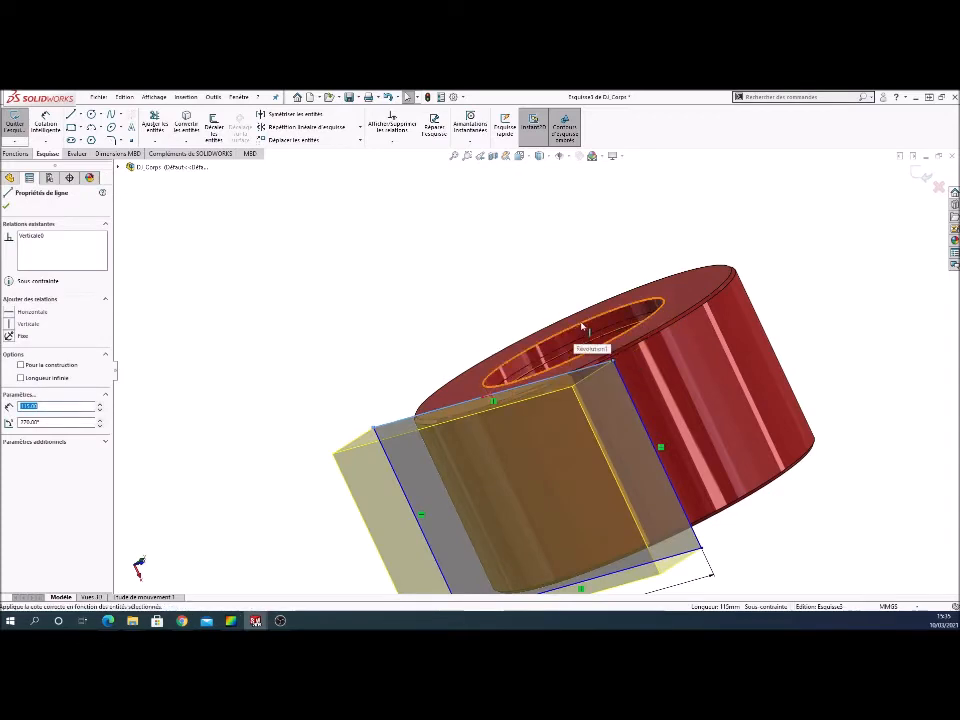
click(10, 370)
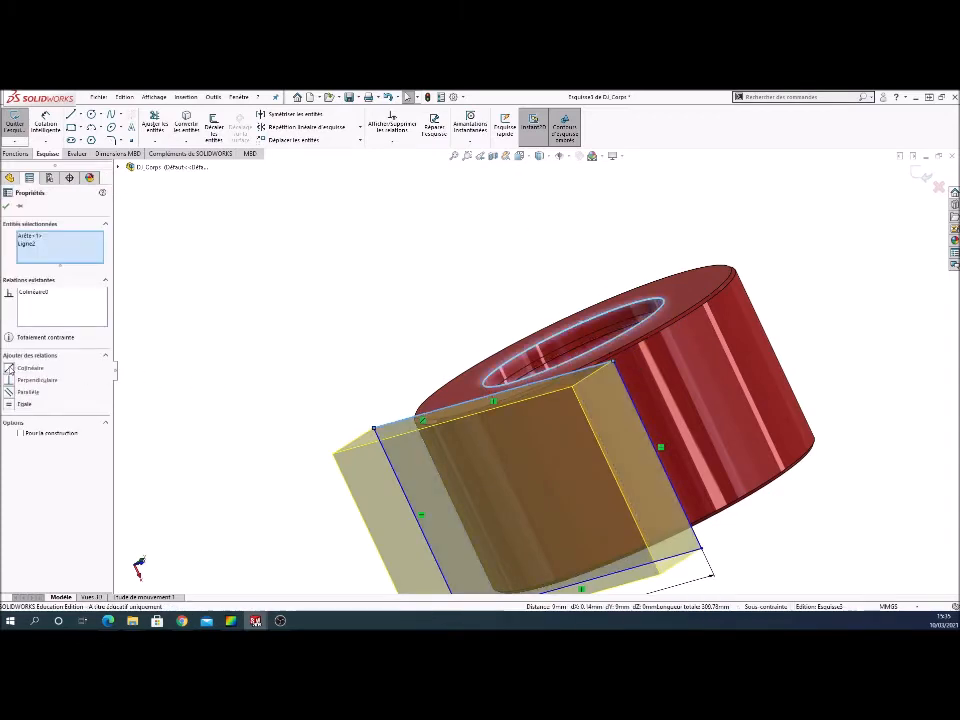
middle_drag(670, 624, 626, 469)
click(626, 470)
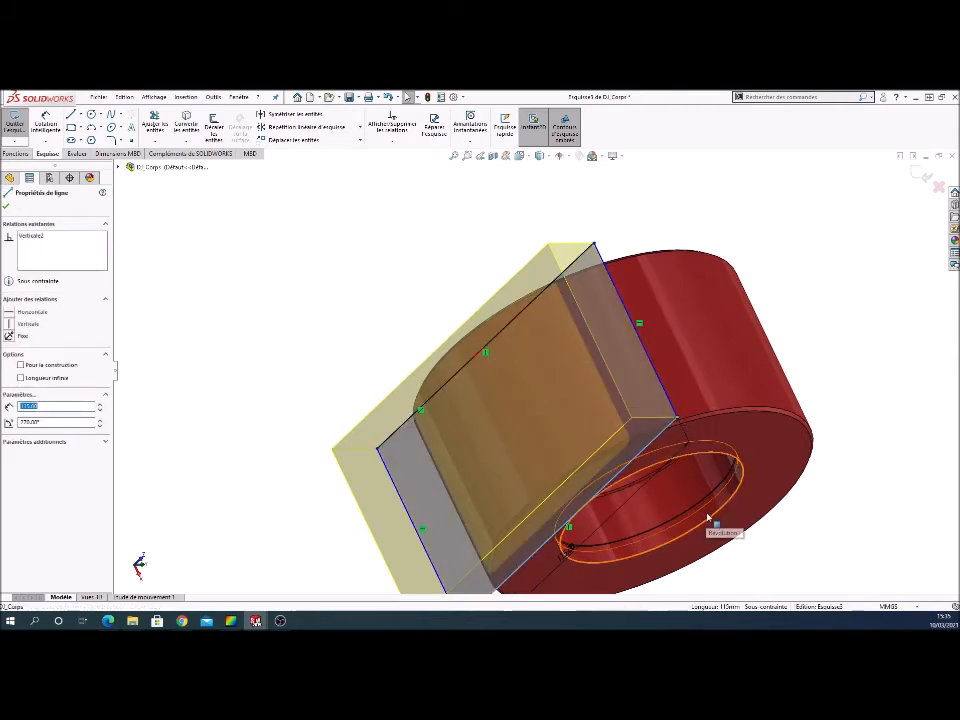
ctrl+click(712, 520)
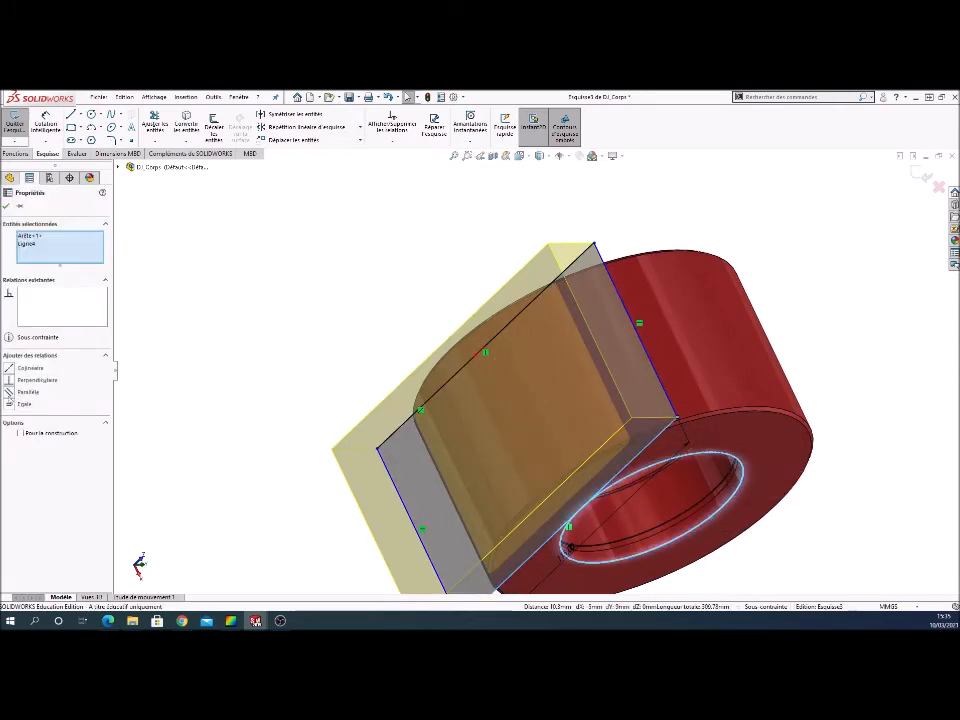
click(10, 369)
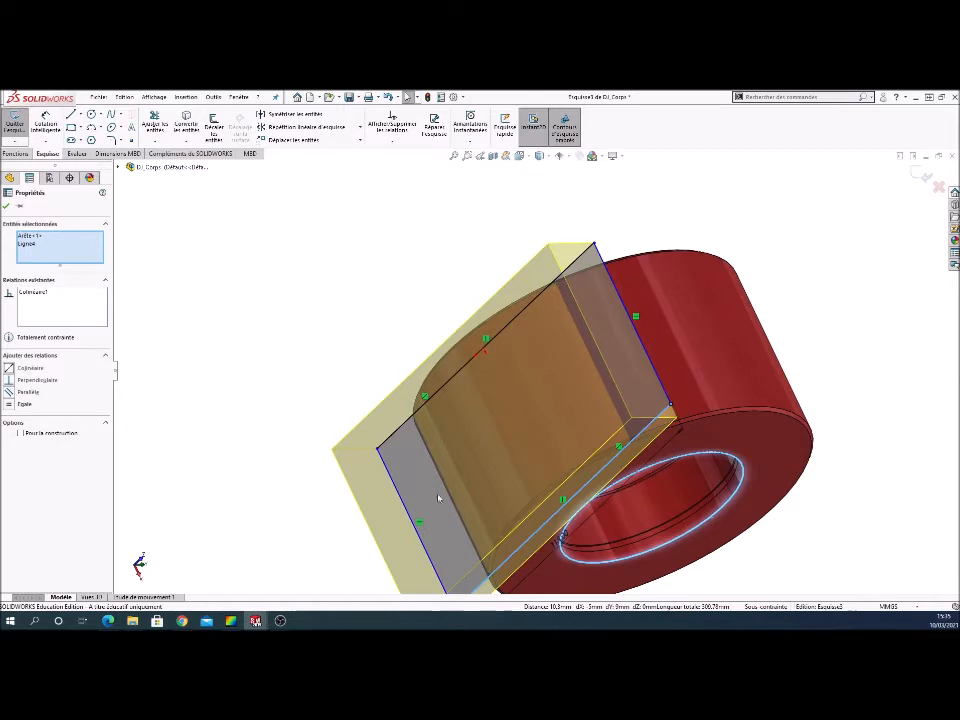
mouse_move(484, 441)
middle_down()
mouse_move(535, 371)
mouse_move(497, 339)
mouse_move(492, 360)
middle_up()
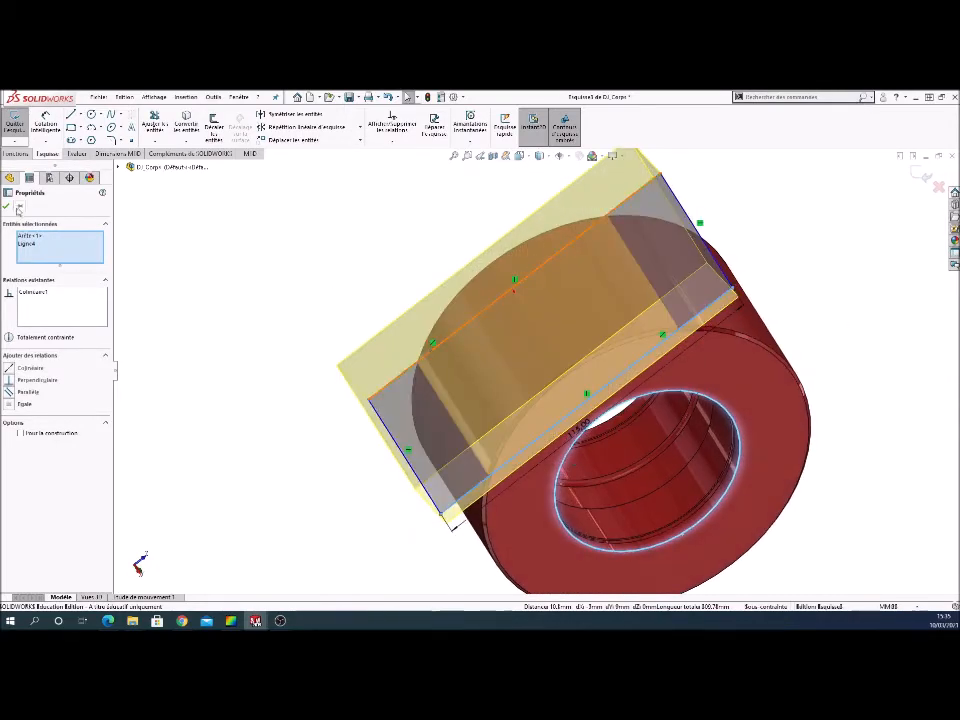
click(6, 207)
Examine the rectangle's short end line and its placement across the ring for missing constraints
mouse_move(489, 444)
middle_down()
mouse_move(547, 569)
mouse_move(420, 489)
mouse_move(408, 493)
middle_up()
click(408, 493)
mouse_move(408, 493)
mouse_down()
mouse_move(414, 458)
mouse_move(408, 492)
mouse_up()
scroll(531, 341, up, 1)
mouse_move(530, 340)
middle_down()
mouse_move(568, 379)
mouse_move(572, 437)
mouse_move(579, 381)
mouse_move(568, 377)
middle_up()
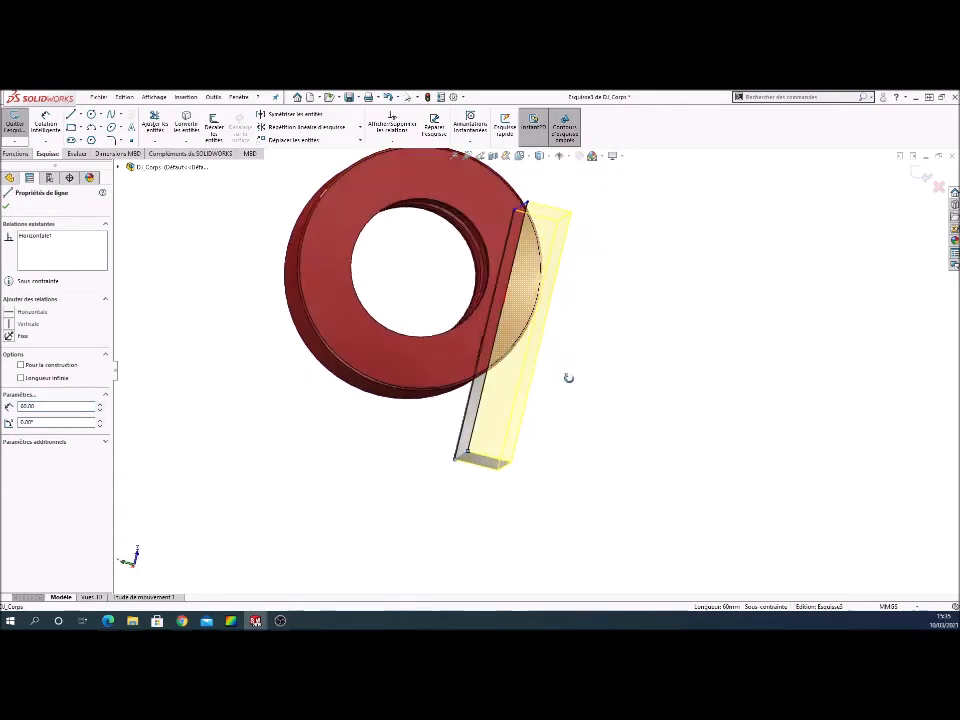
scroll(518, 338, down, 3)
middle_click(464, 326)
middle_drag(464, 326, 421, 319)
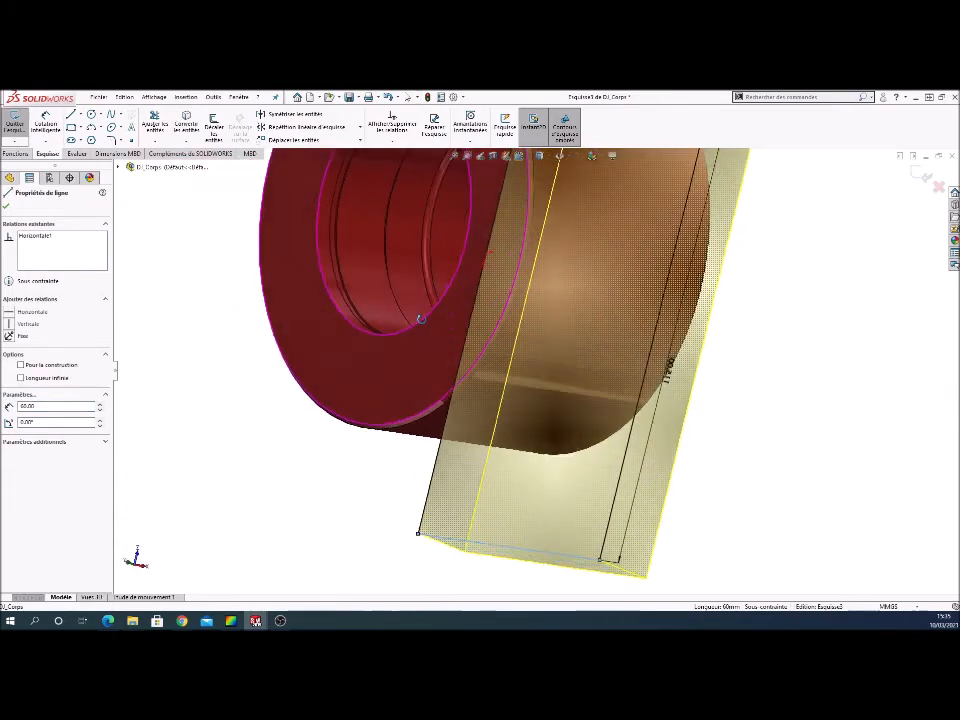
click(528, 158)
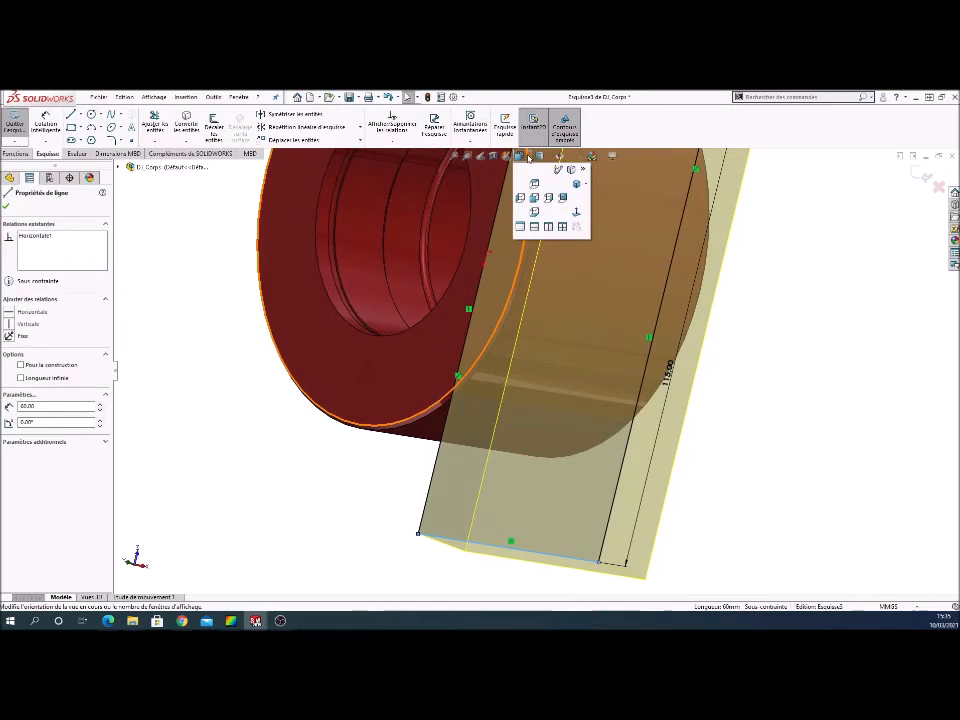
click(532, 197)
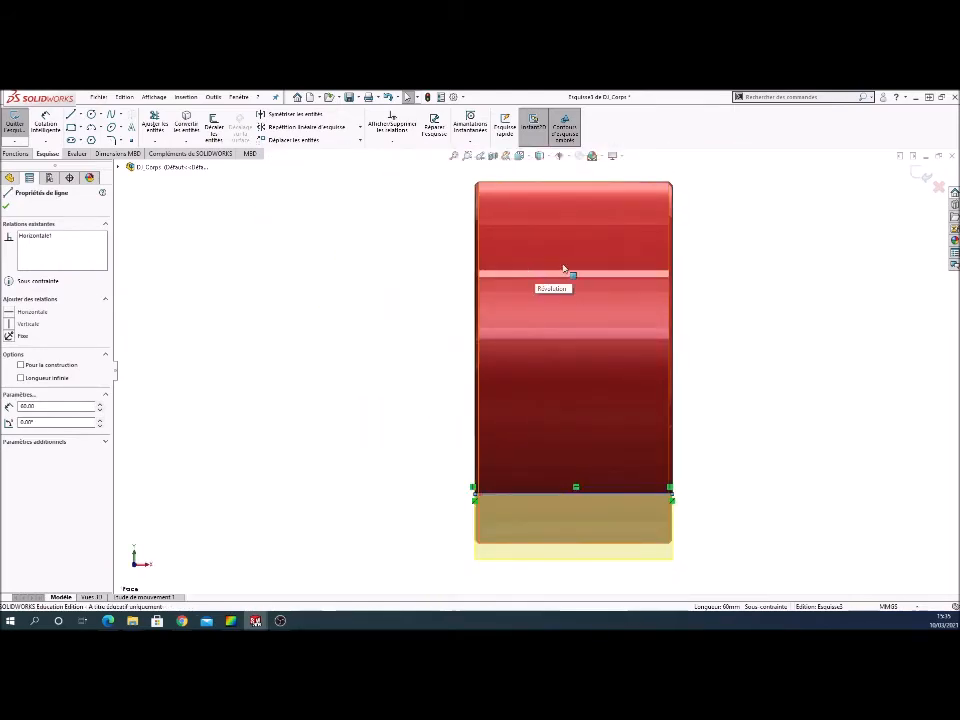
key(Right)
key(Right)
key(Right)
key(Right)
key(Right)
key(Right)
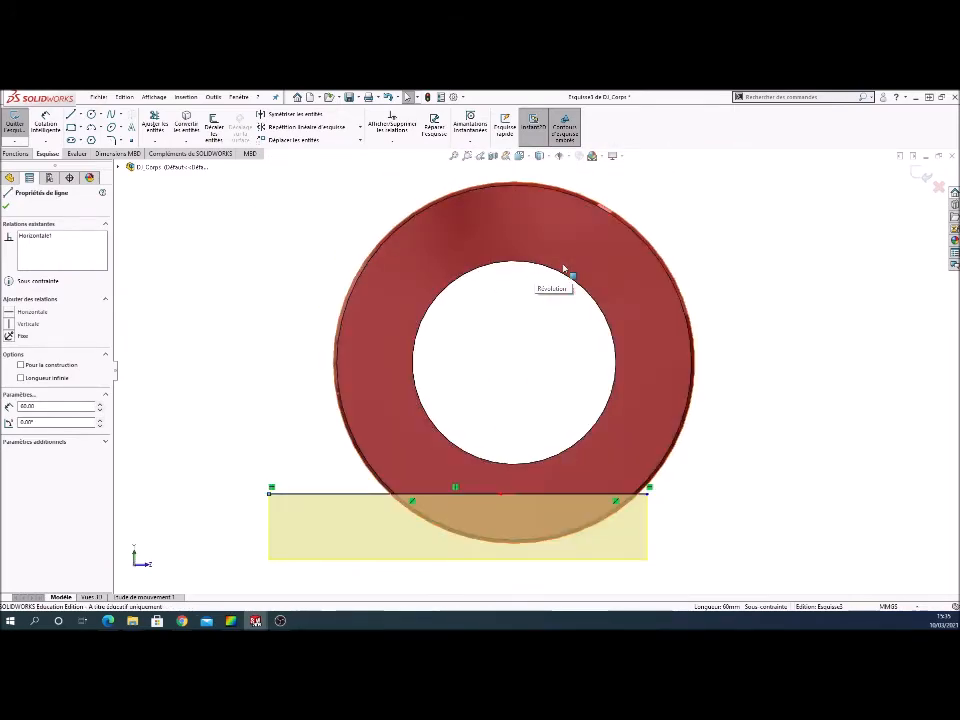
Show the origin and add a horizontal relation between it and the midpoint of the rectangle's 115 mm line
click(485, 497)
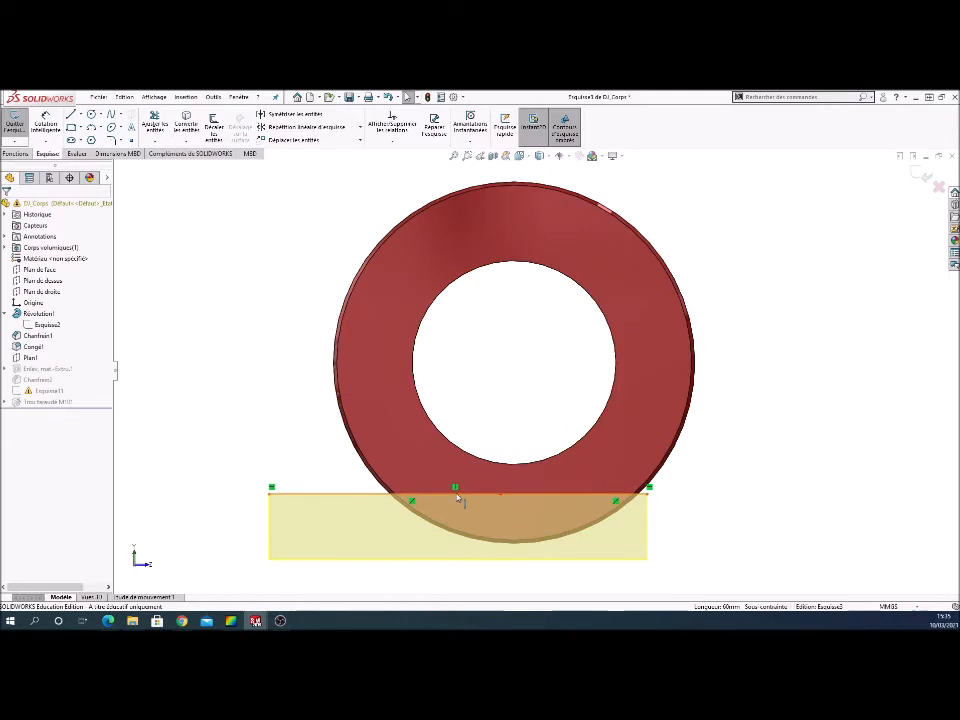
click(458, 496)
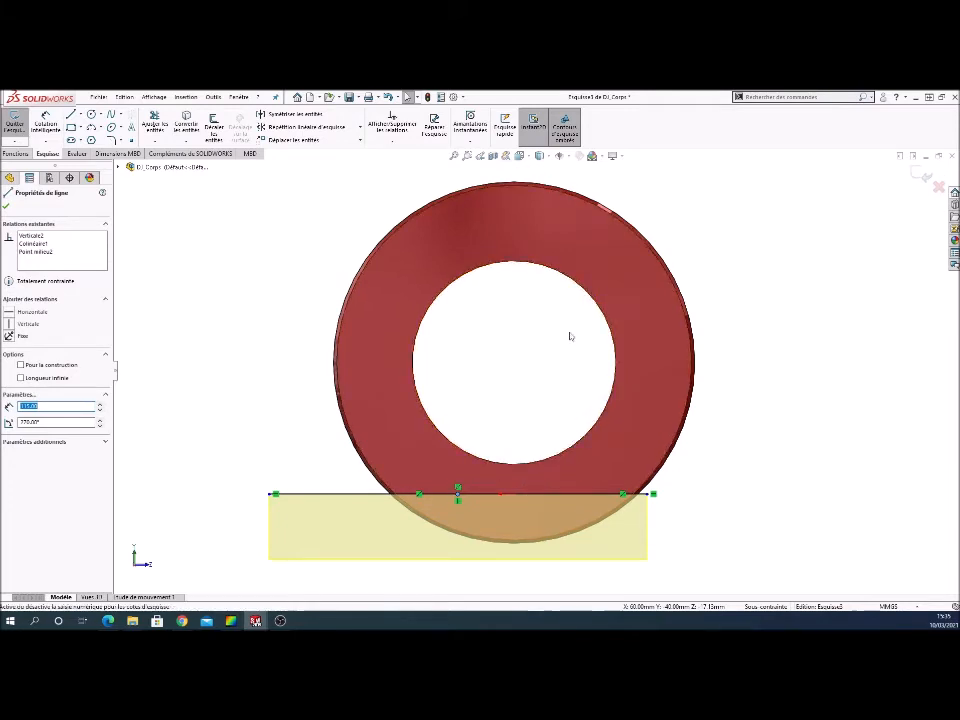
click(570, 156)
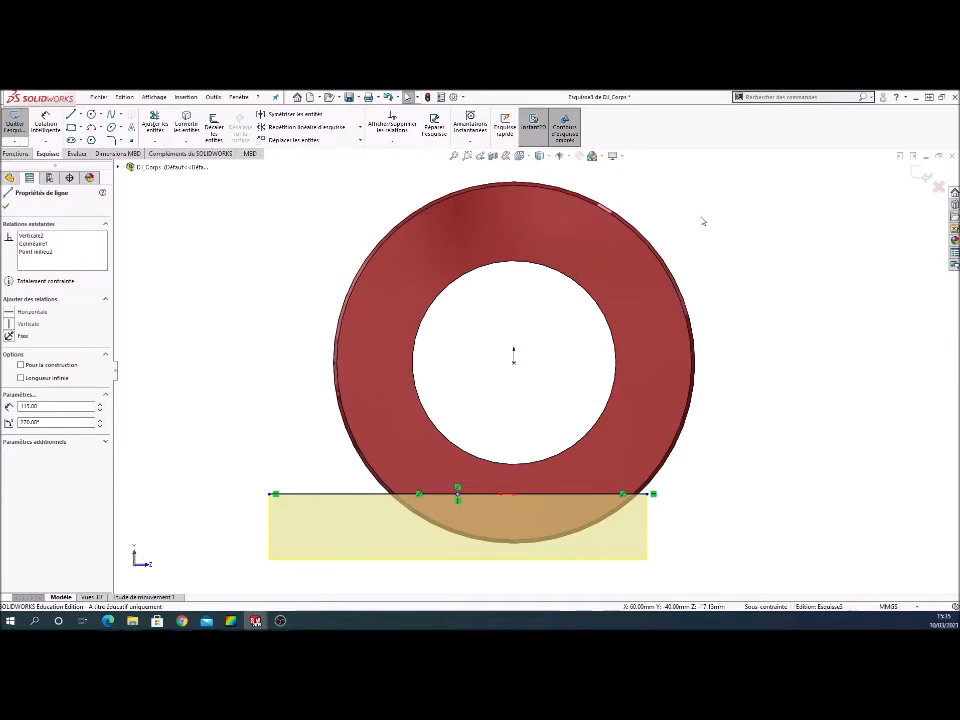
click(514, 364)
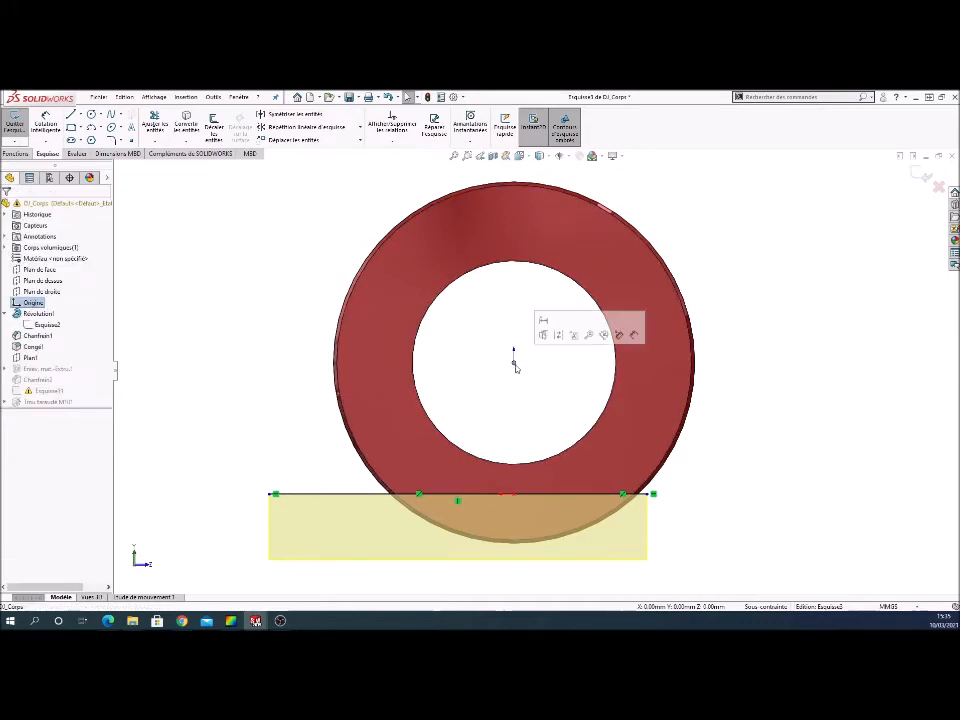
ctrl+click(459, 497)
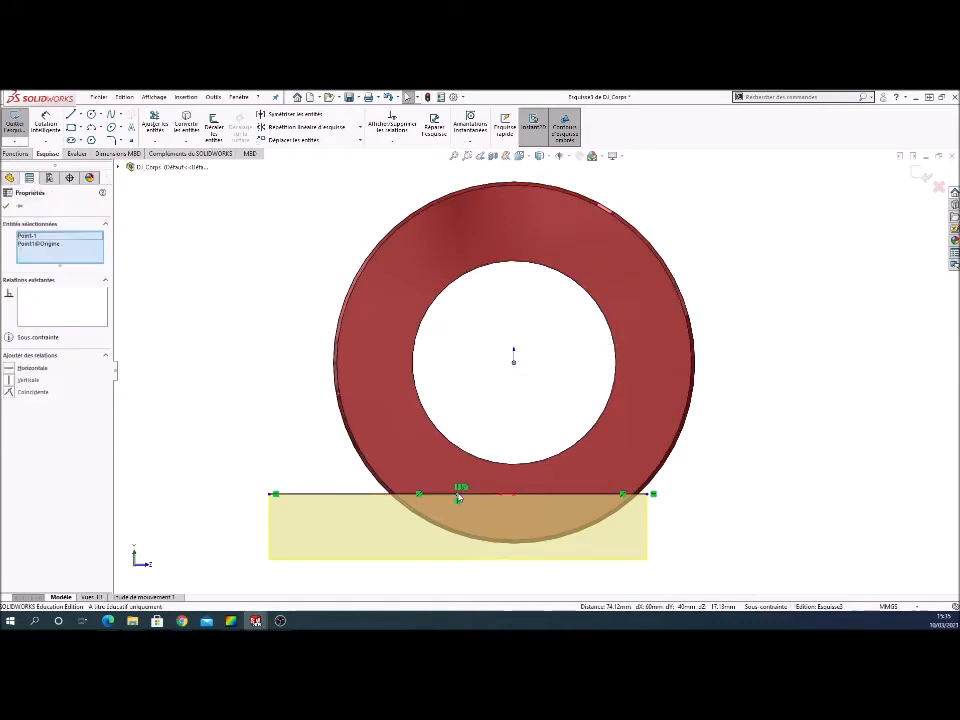
click(12, 370)
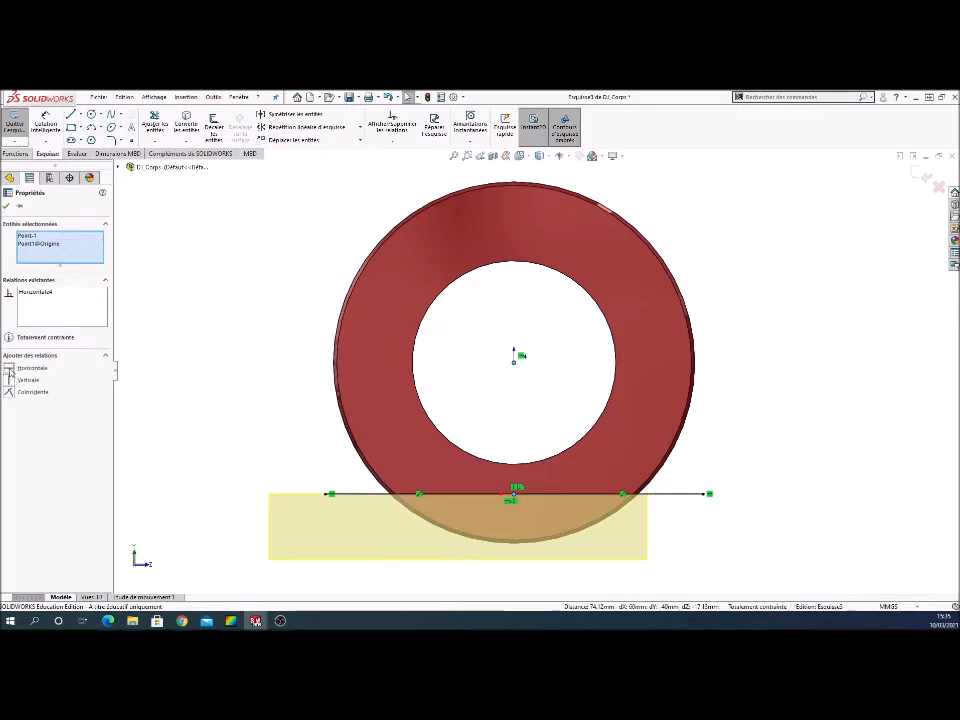
click(6, 205)
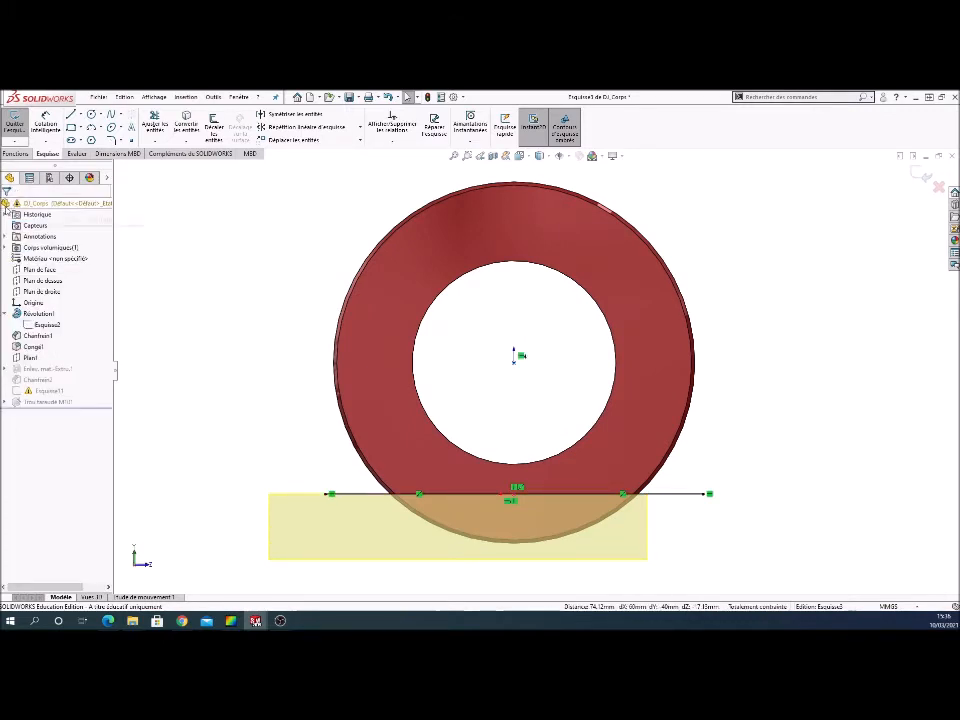
Exit the cut's sketch and continue the rebuild, ignoring the Esquisse11 warning
mouse_move(437, 551)
middle_down()
mouse_move(491, 544)
mouse_move(525, 525)
middle_up()
click(917, 177)
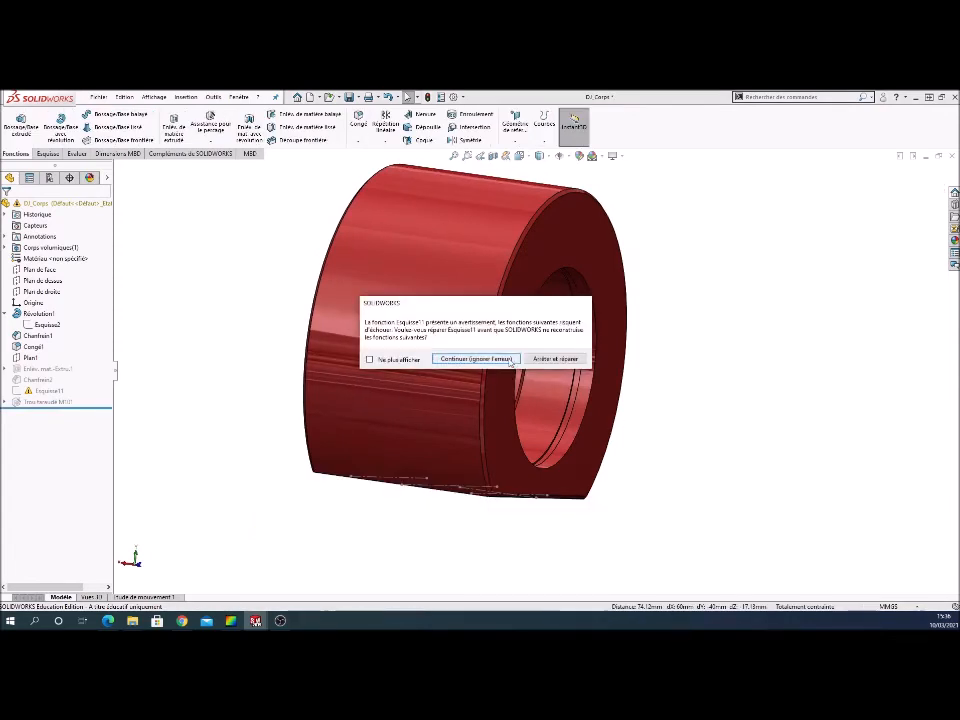
click(509, 360)
Highlight the dimensions of the flagged Esquisse11 on the flat and open that sketch for editing
middle_drag(619, 510, 446, 454)
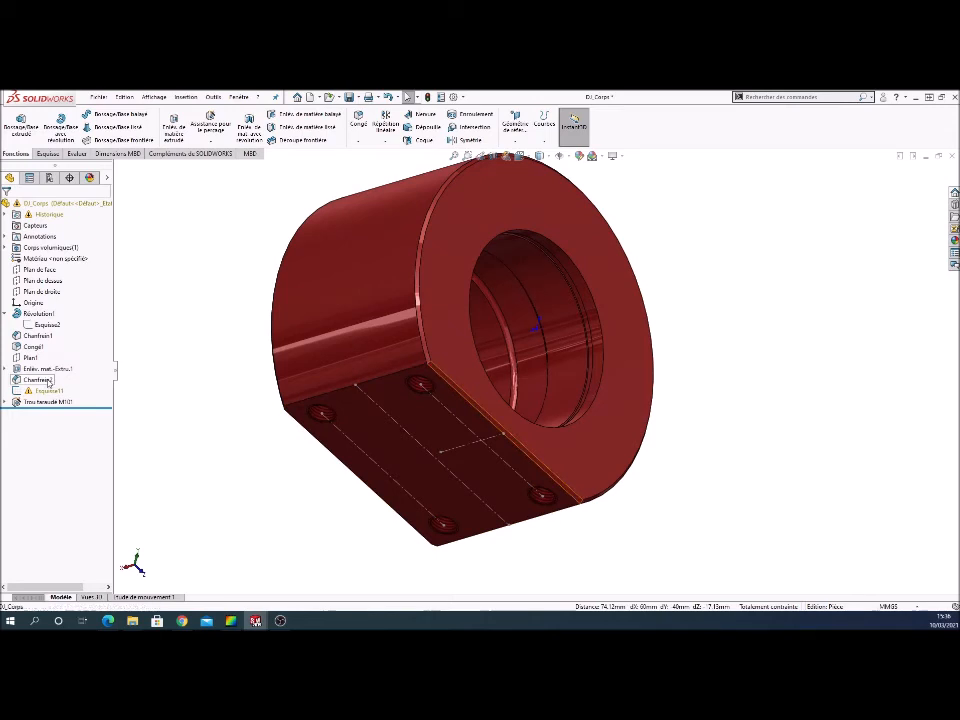
click(44, 381)
click(42, 391)
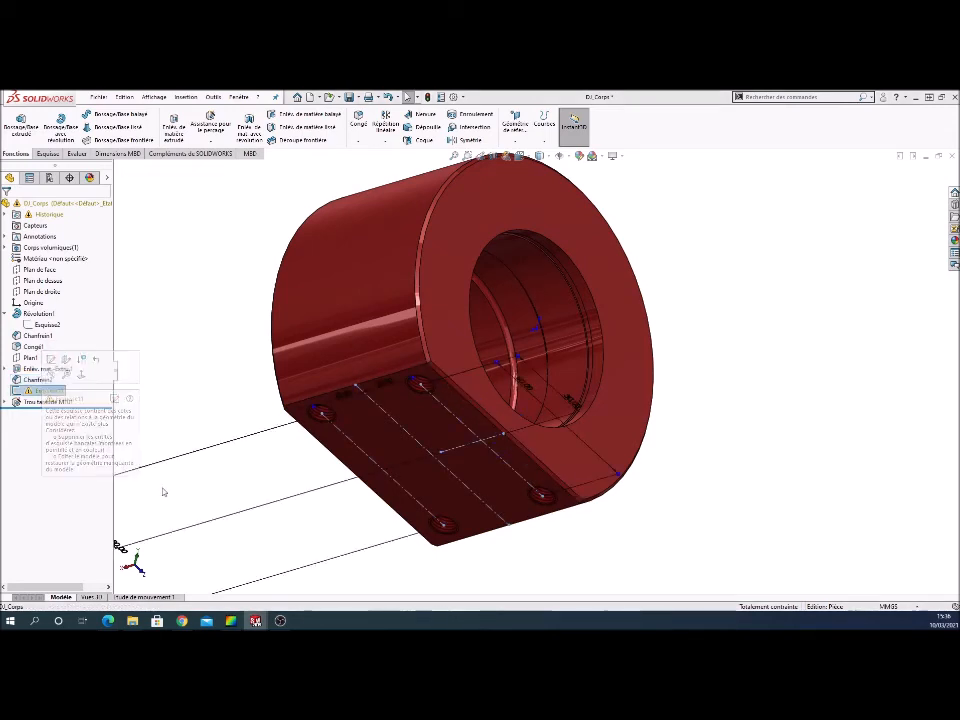
scroll(424, 556, up, 2)
middle_drag(424, 556, 445, 455)
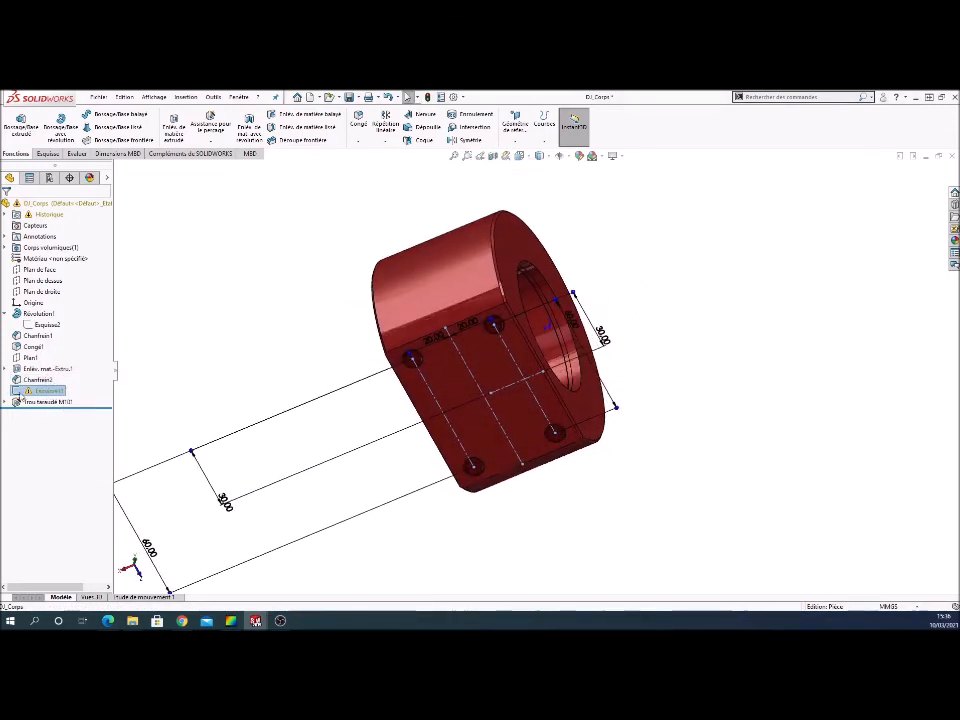
right_click(28, 391)
click(32, 270)
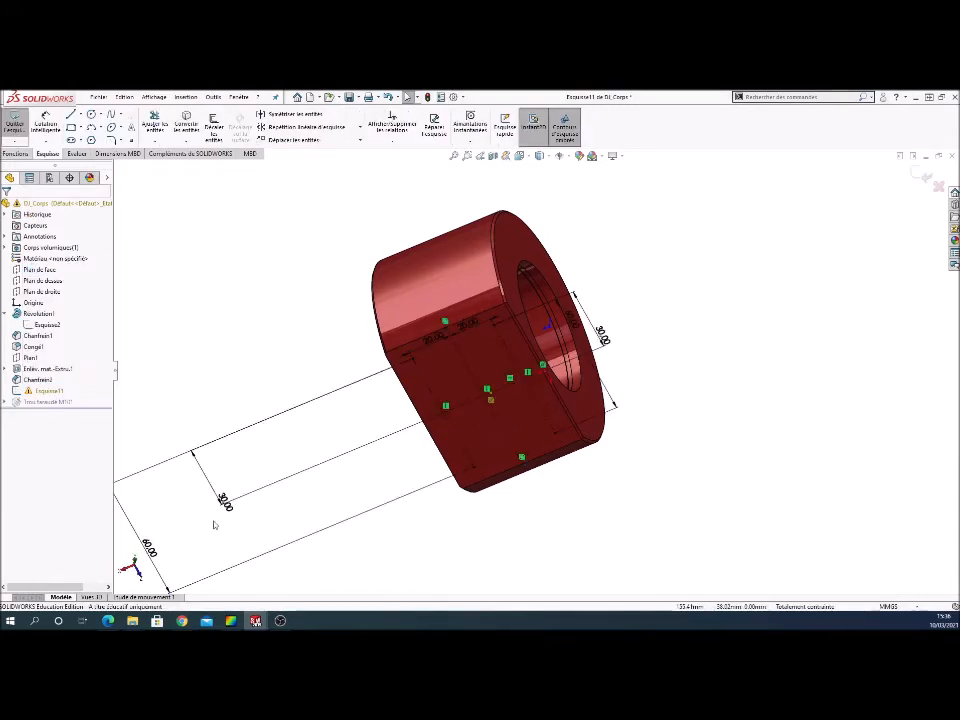
Bring the 30 mm and 60 mm dimensions of the vertical construction line farthest from the origin closer to the part
mouse_move(628, 557)
middle_down()
mouse_move(643, 446)
mouse_move(585, 443)
middle_up()
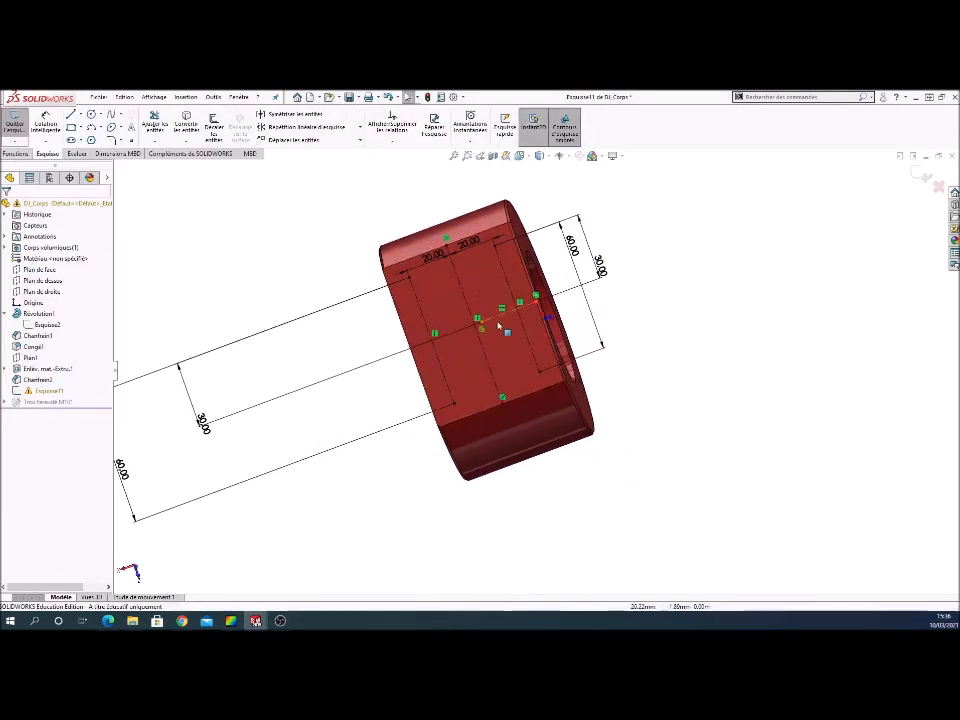
middle_drag(506, 326, 510, 320)
scroll(505, 312, down, 2)
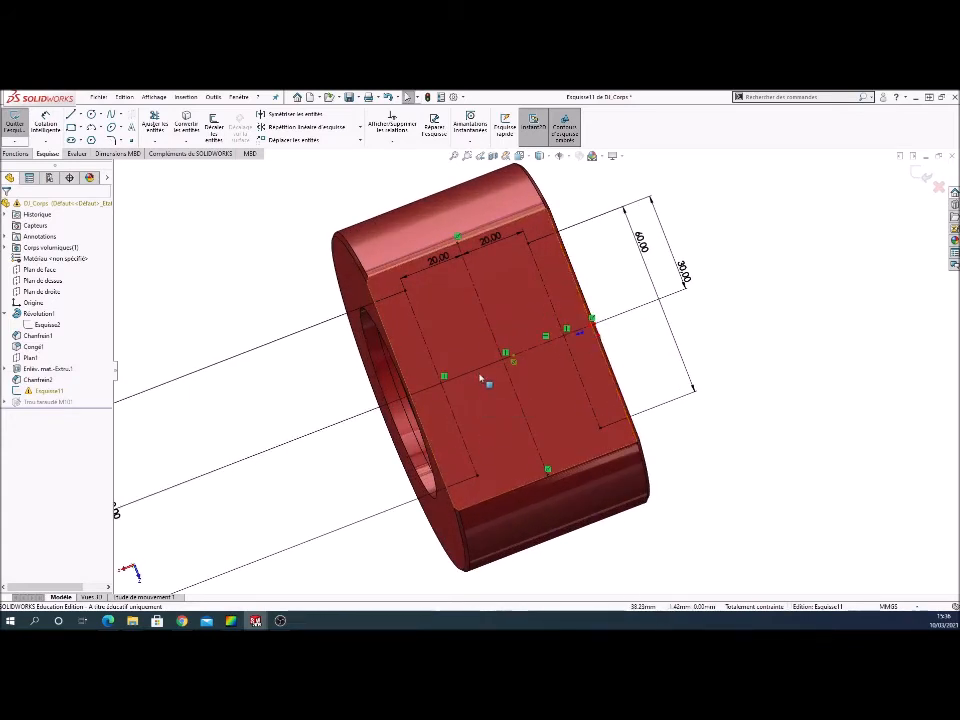
scroll(538, 373, up, 3)
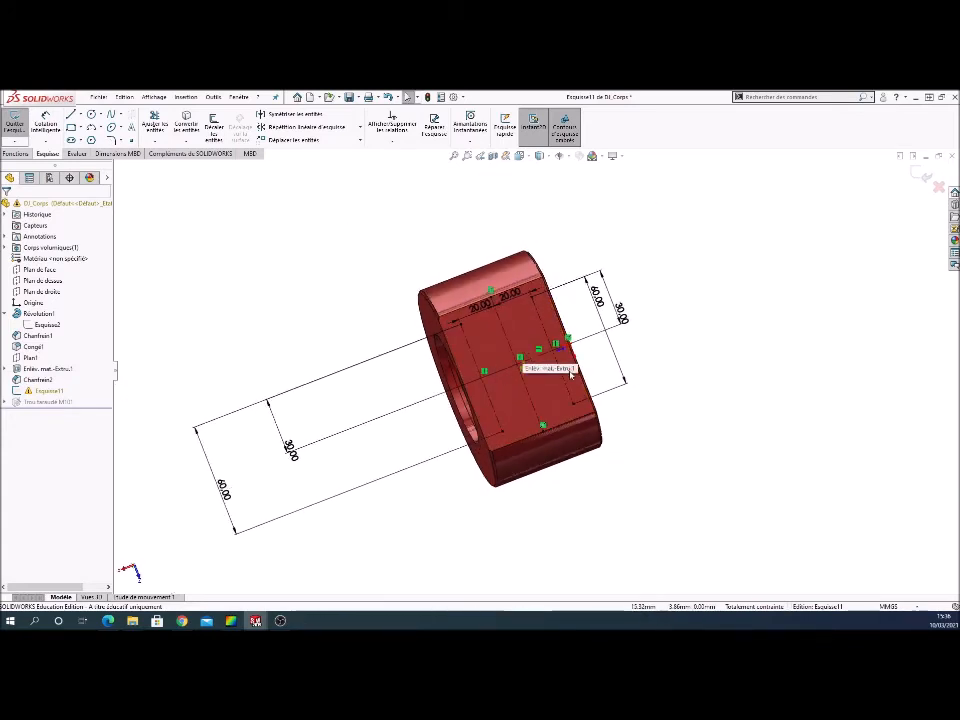
click(532, 300)
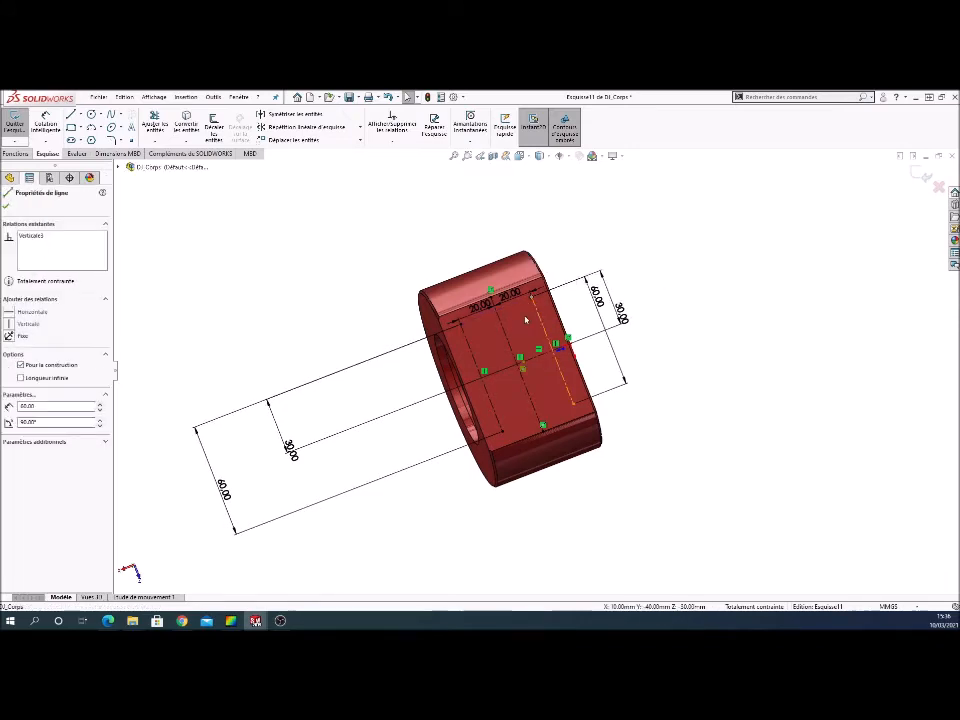
click(459, 323)
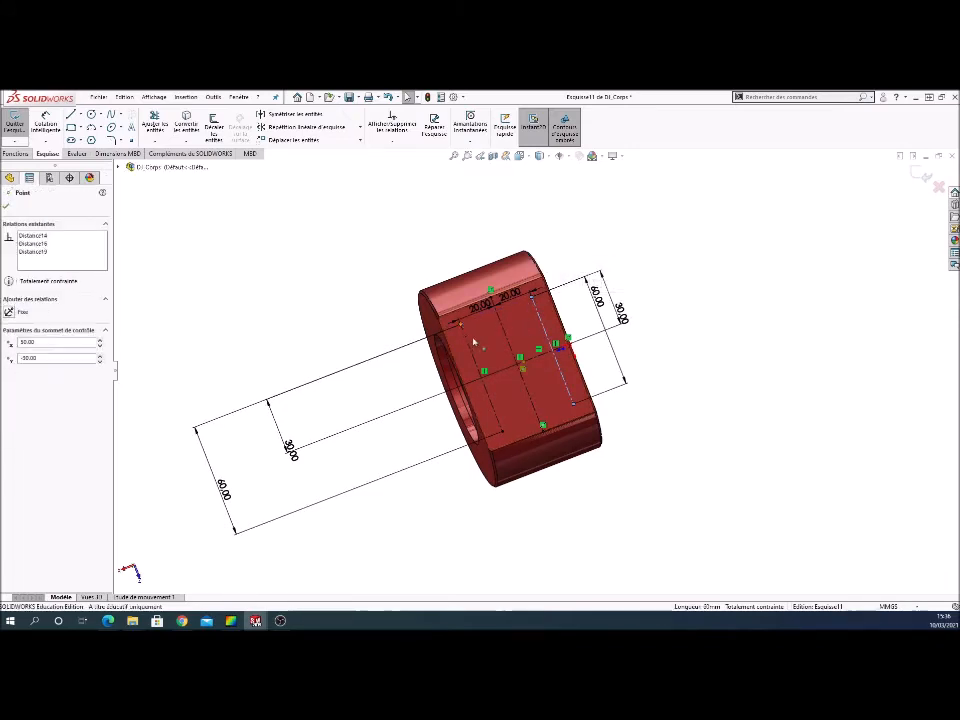
click(258, 476)
drag(223, 489, 397, 420)
drag(293, 455, 410, 390)
Delete the 30 mm and 60 mm dimensions of the vertical construction line nearest the origin
click(623, 318)
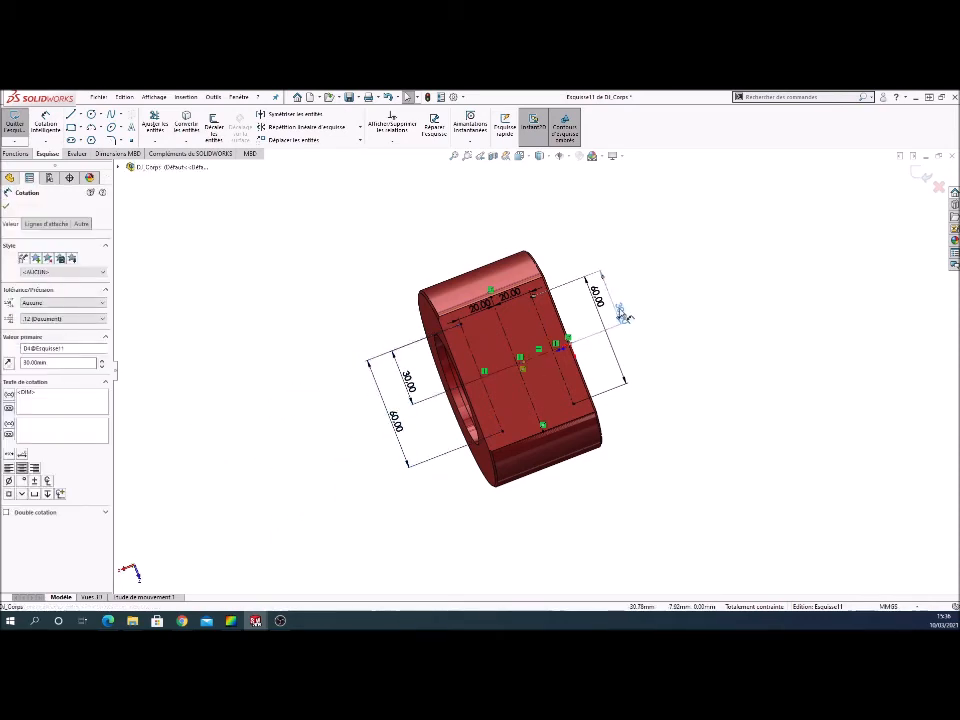
key(Delete)
click(597, 298)
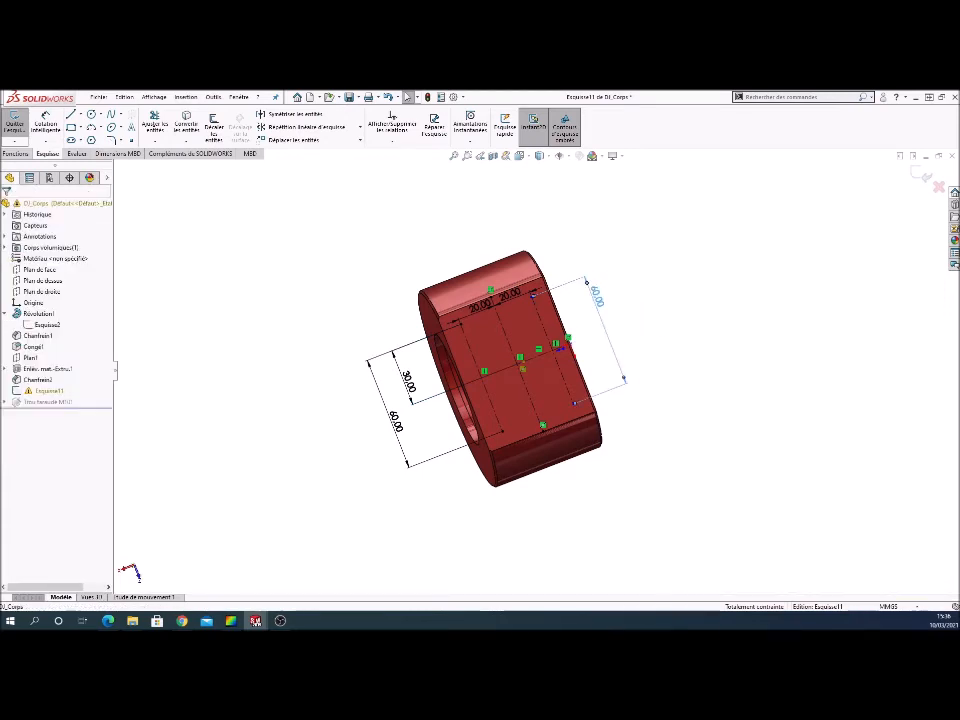
Viewing the flat face-on, add a horizontal relation between the upper endpoints of the two outer vertical construction lines
click(528, 157)
click(538, 204)
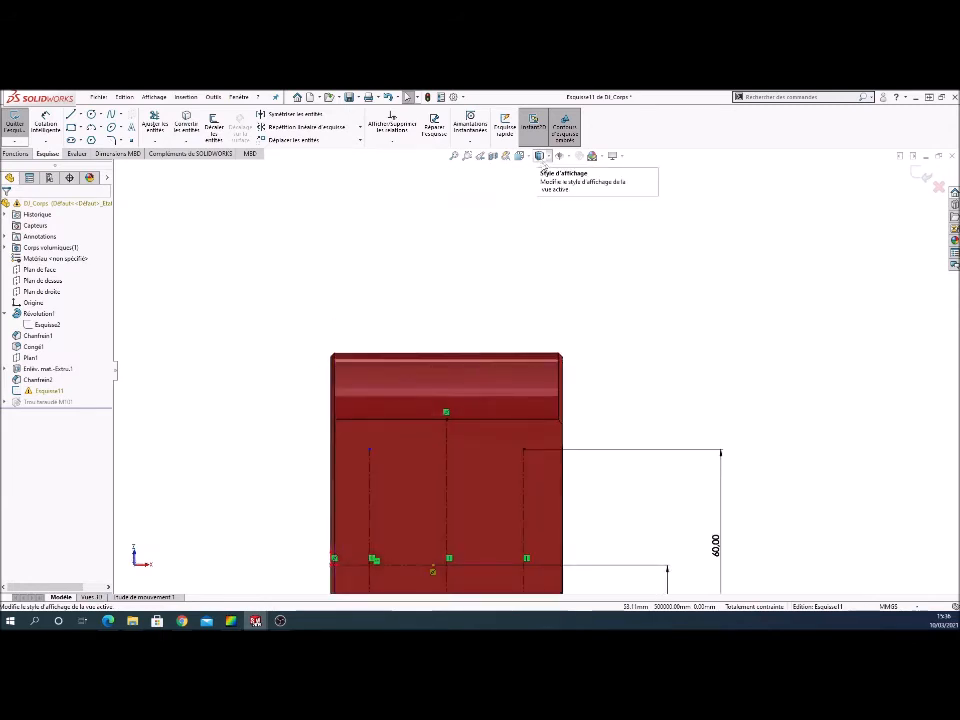
scroll(540, 414, down, 4)
scroll(530, 414, up, 8)
scroll(510, 416, down, 4)
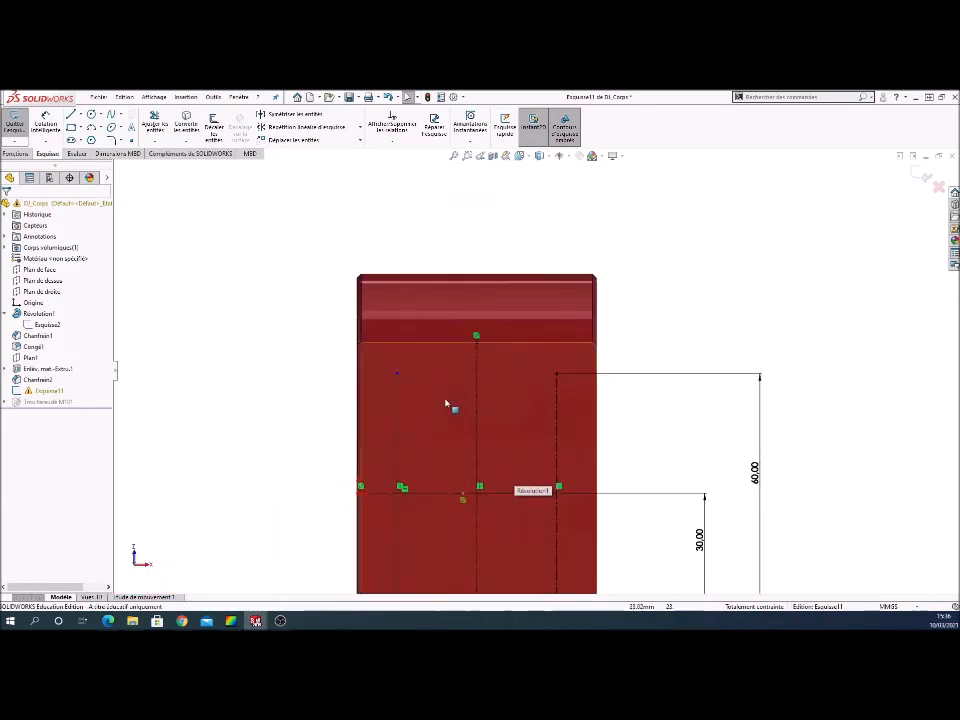
click(397, 374)
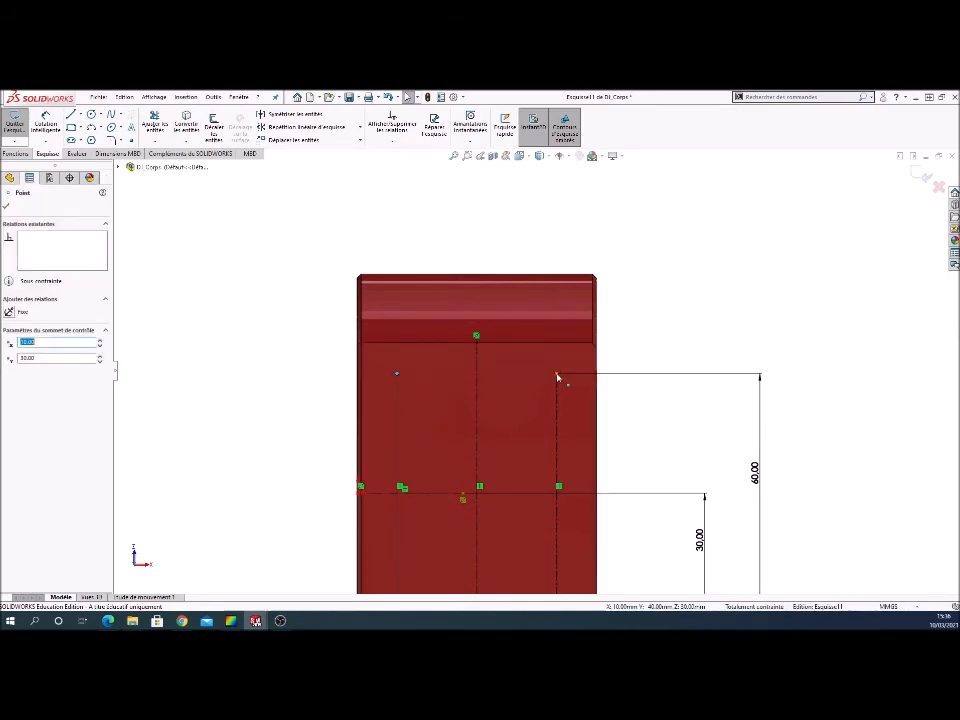
ctrl+click(557, 376)
click(27, 369)
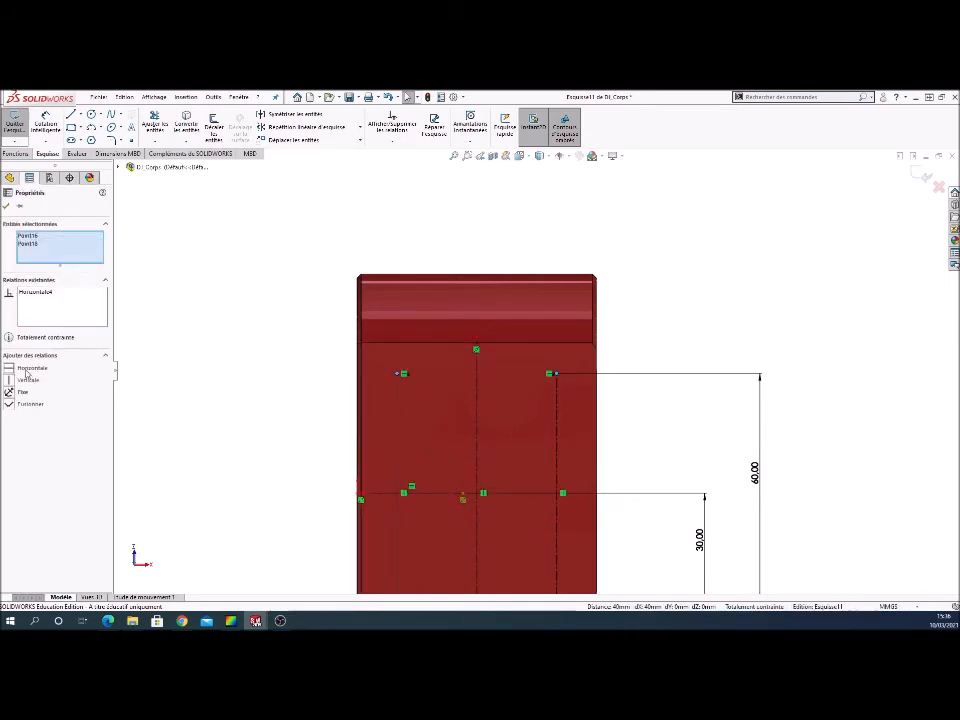
Add a horizontal relation between the lower endpoints of the two outer vertical construction lines
scroll(418, 482, up, 3)
scroll(476, 514, down, 1)
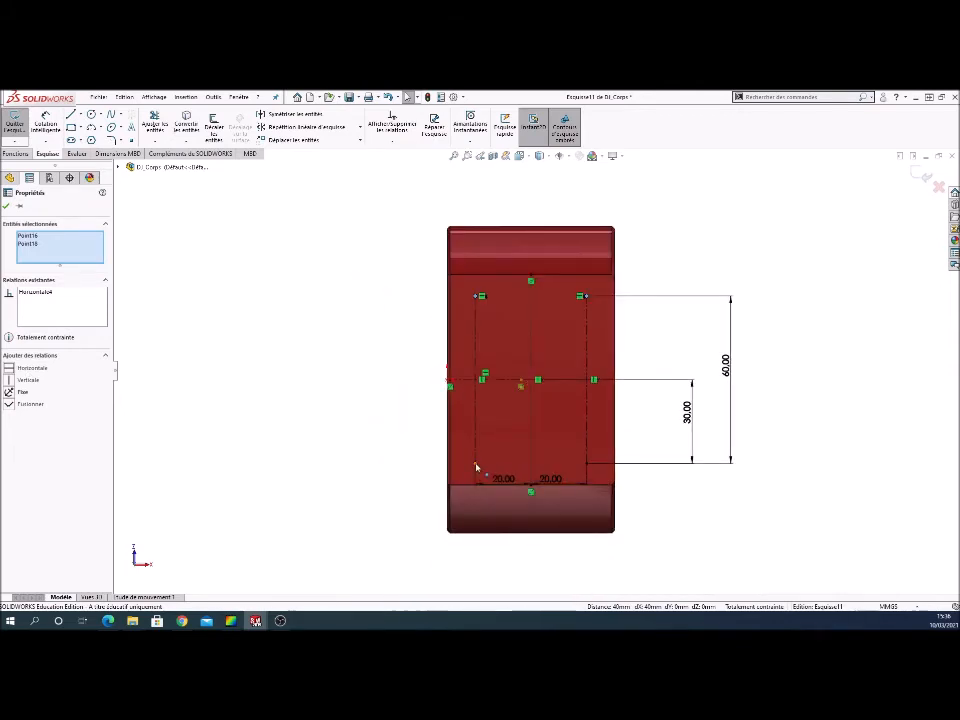
click(475, 463)
ctrl+click(587, 464)
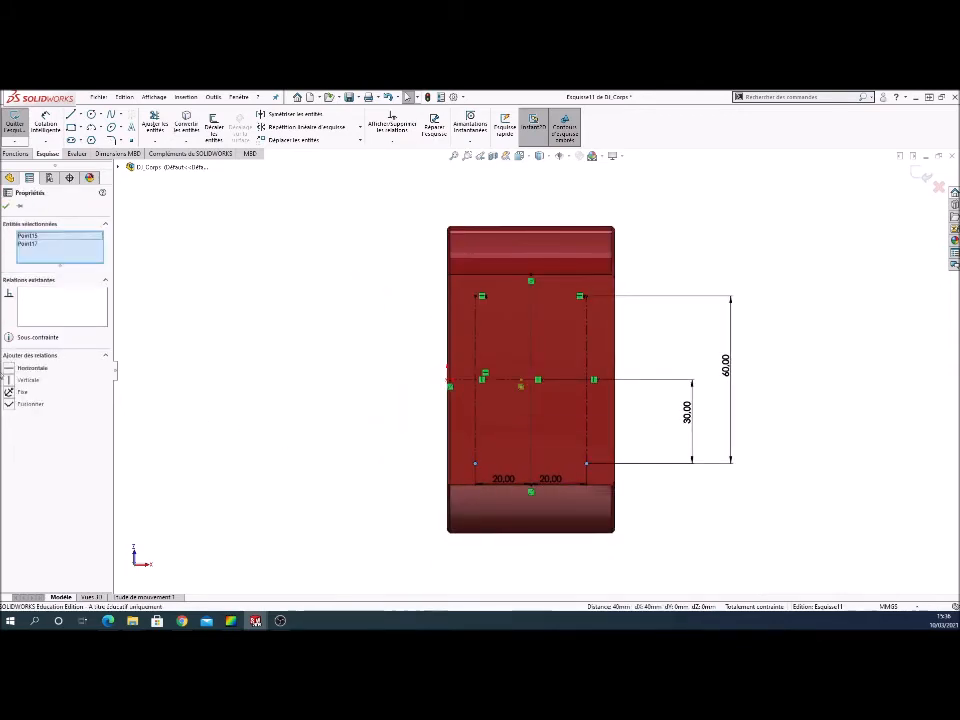
click(10, 369)
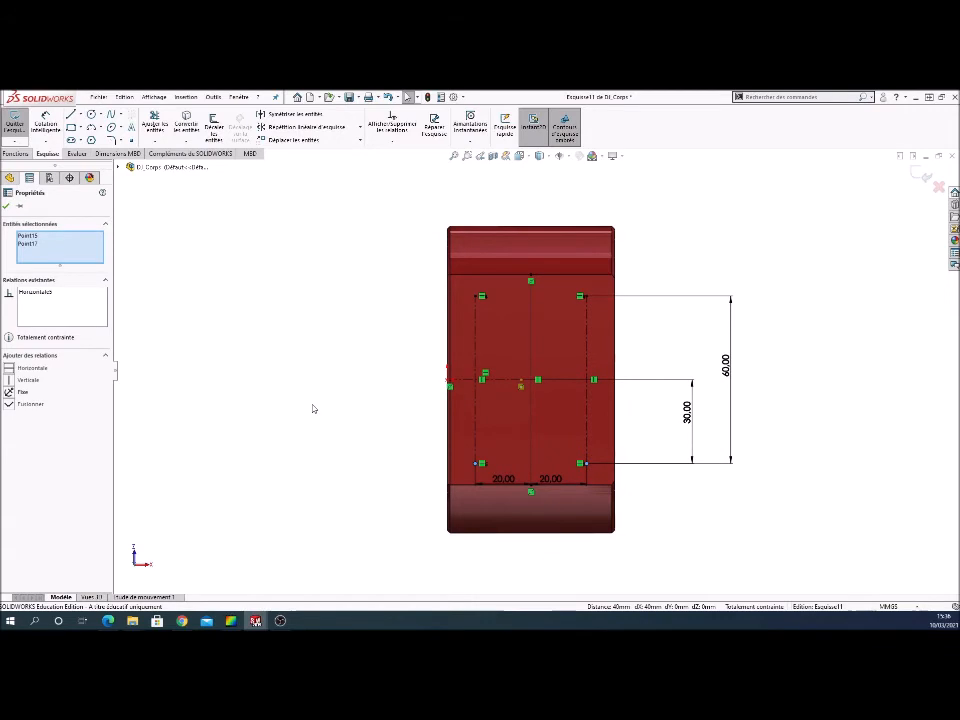
Exit Esquisse11 and continue the rebuild, ignoring its warning
click(738, 517)
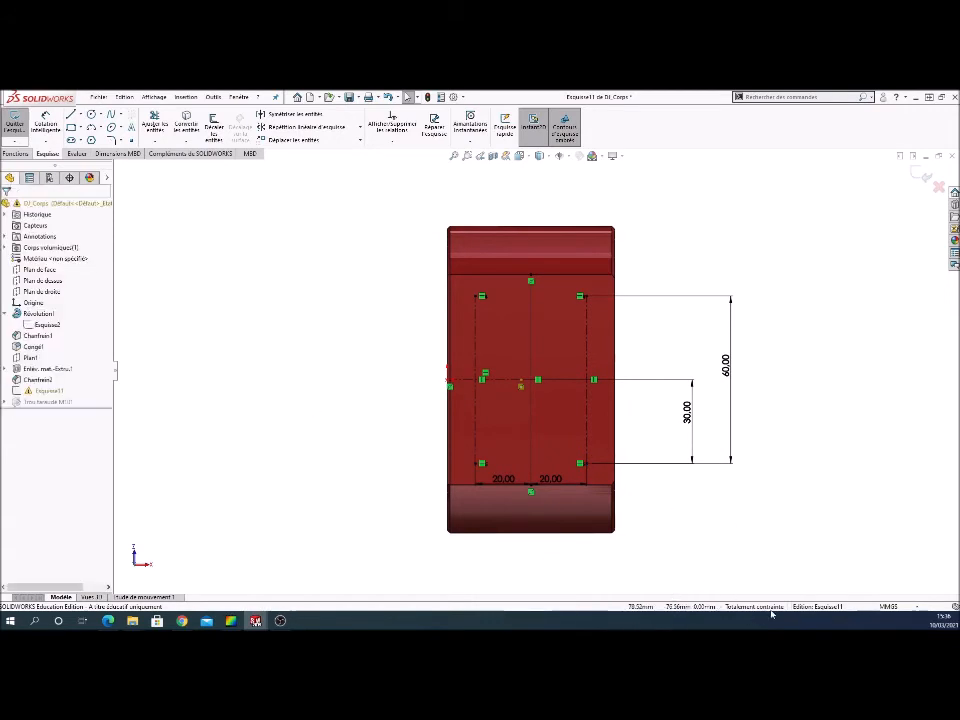
click(930, 178)
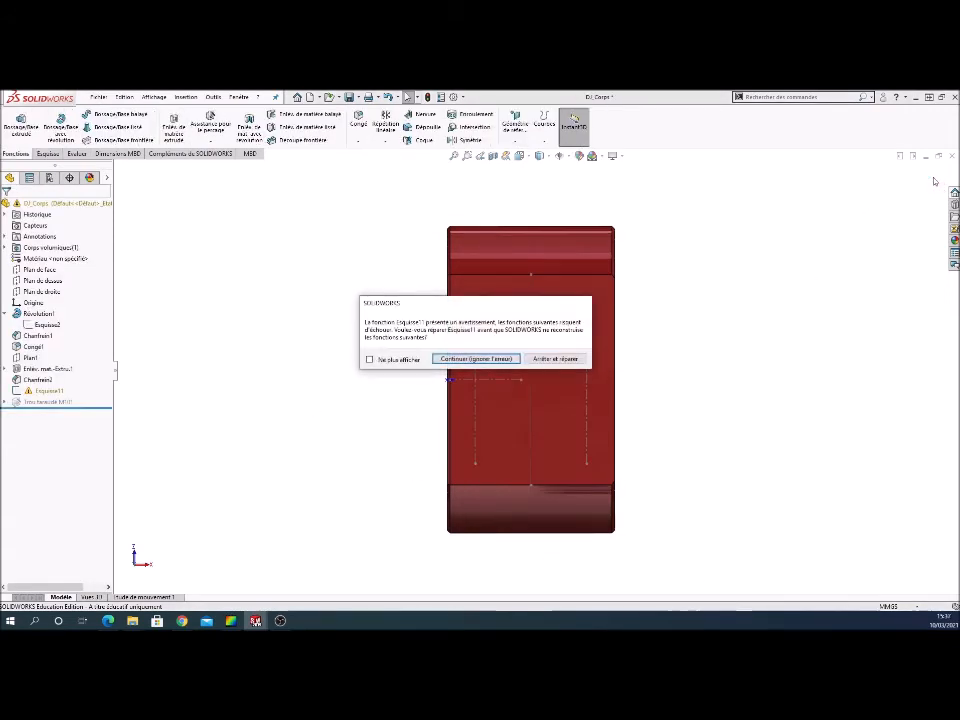
click(503, 363)
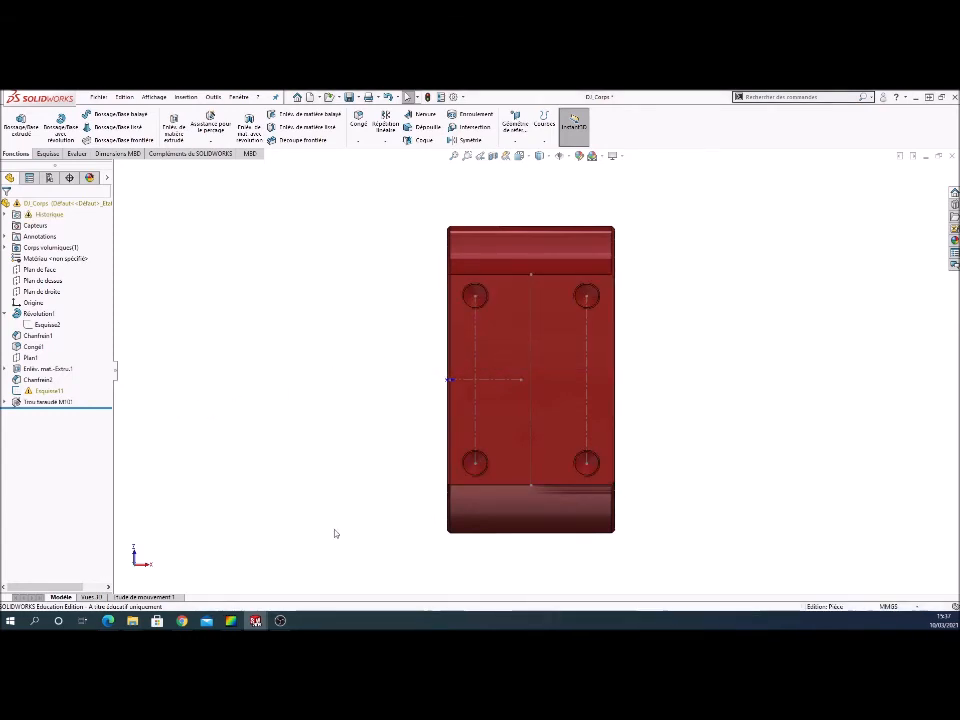
Reopen Esquisse11 and delete the midpoint relation at the free end of the short horizontal construction line
middle_drag(285, 389, 315, 420)
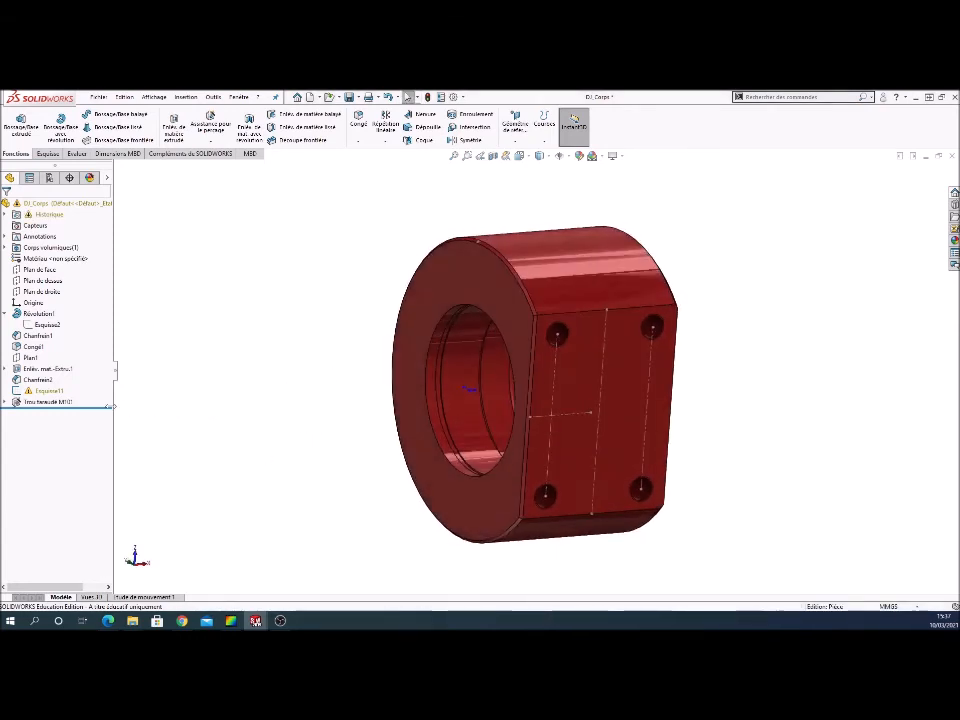
mouse_move(43, 393)
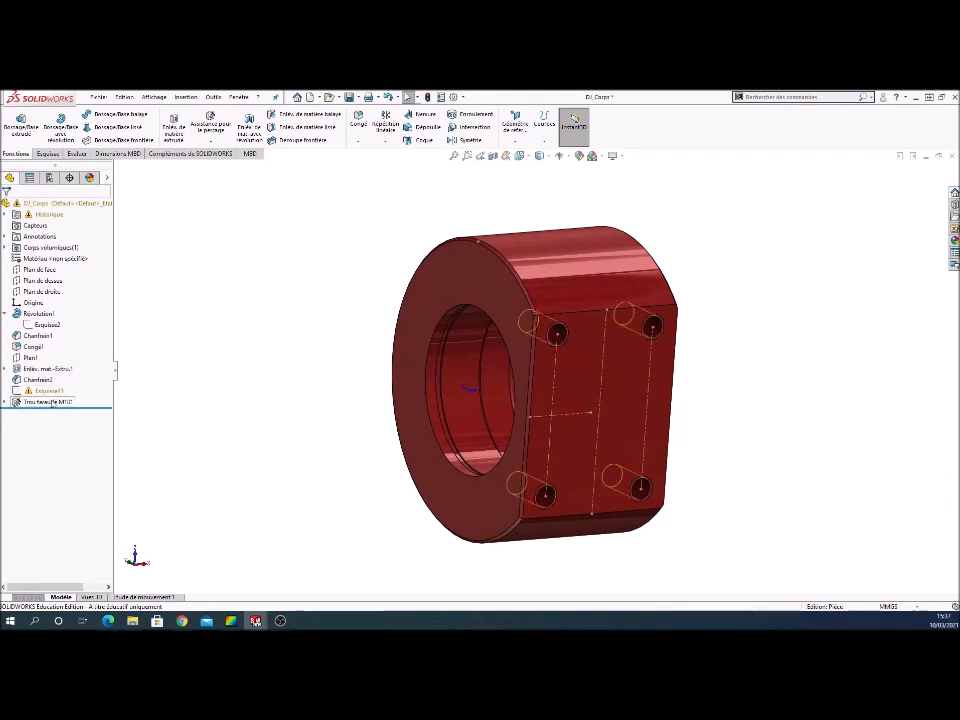
right_click(58, 391)
click(50, 269)
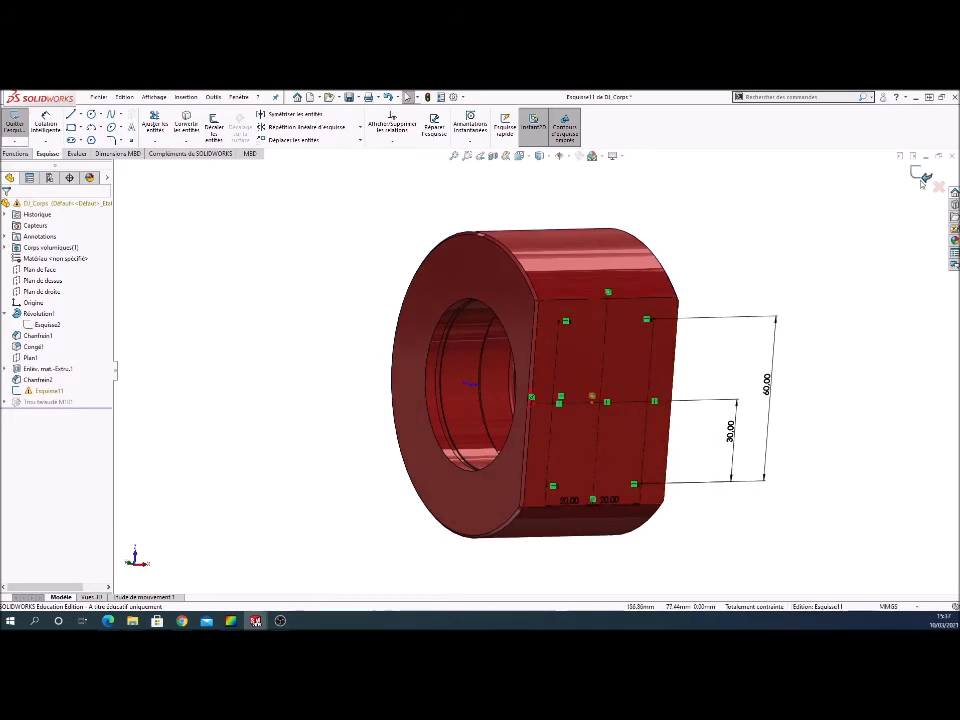
scroll(589, 399, down, 3)
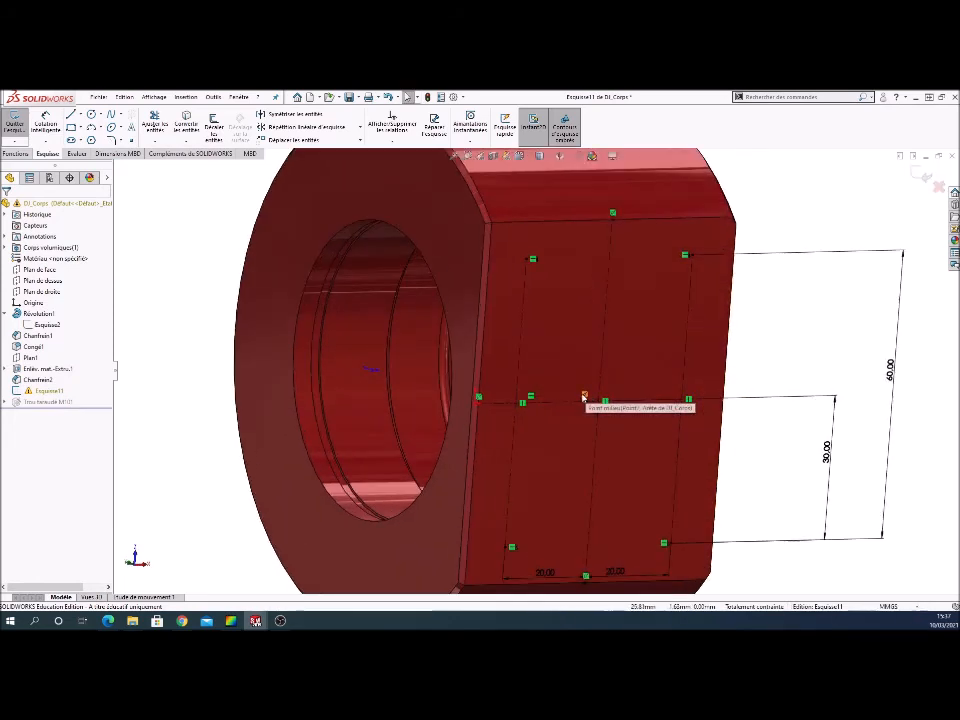
key(Delete)
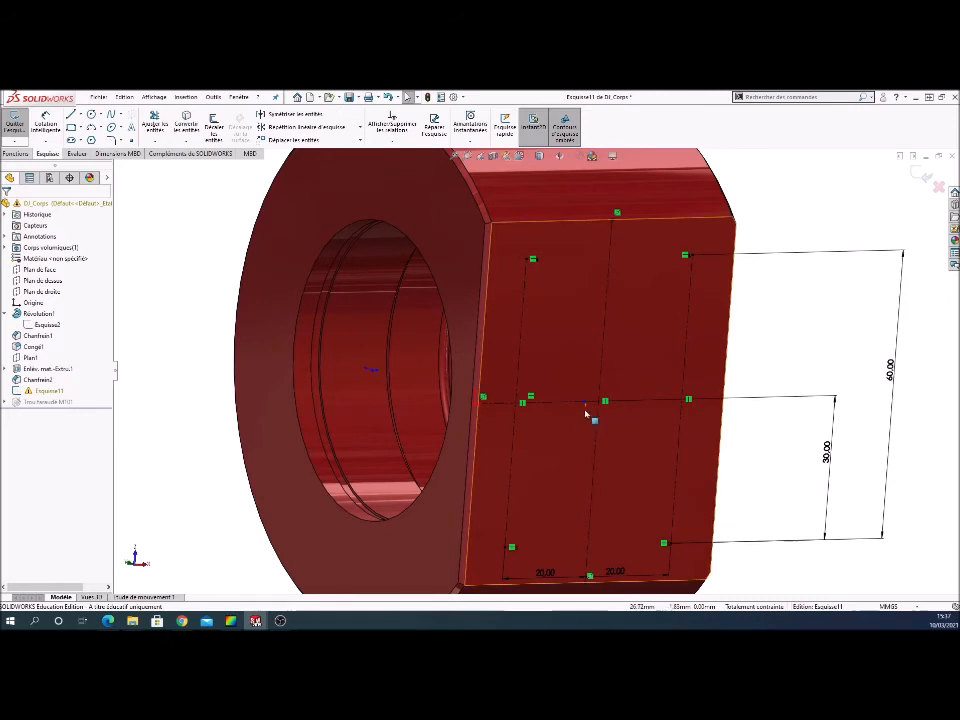
Try to delete the free endpoint of the short horizontal construction line
click(584, 401)
key(Delete)
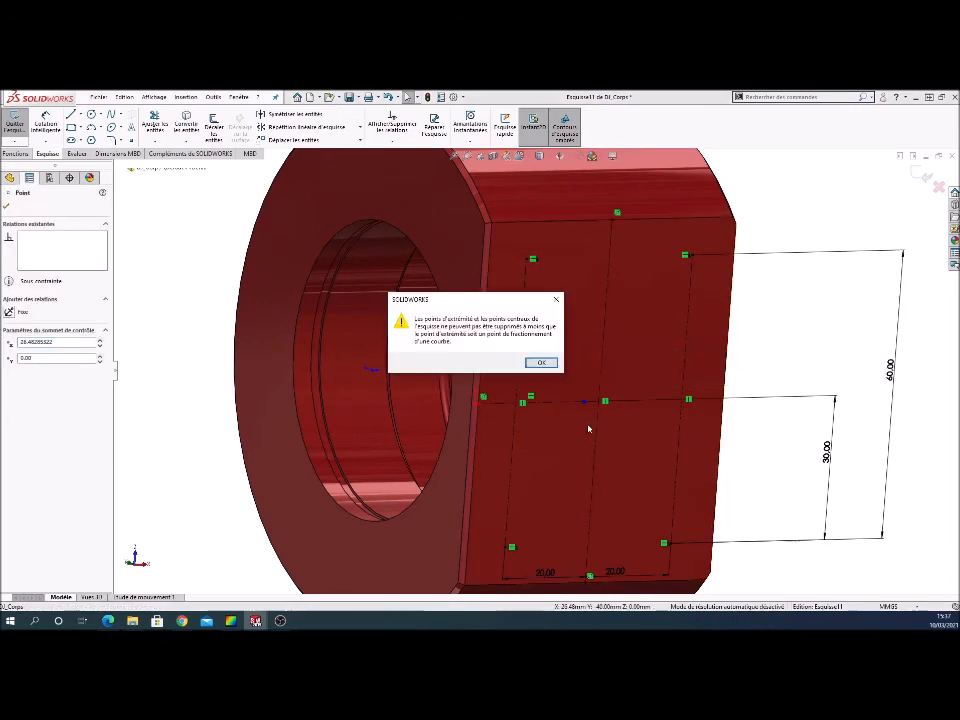
click(541, 363)
Delete the short horizontal construction line across the flat, along with the 30 mm dimension attached to it
click(605, 410)
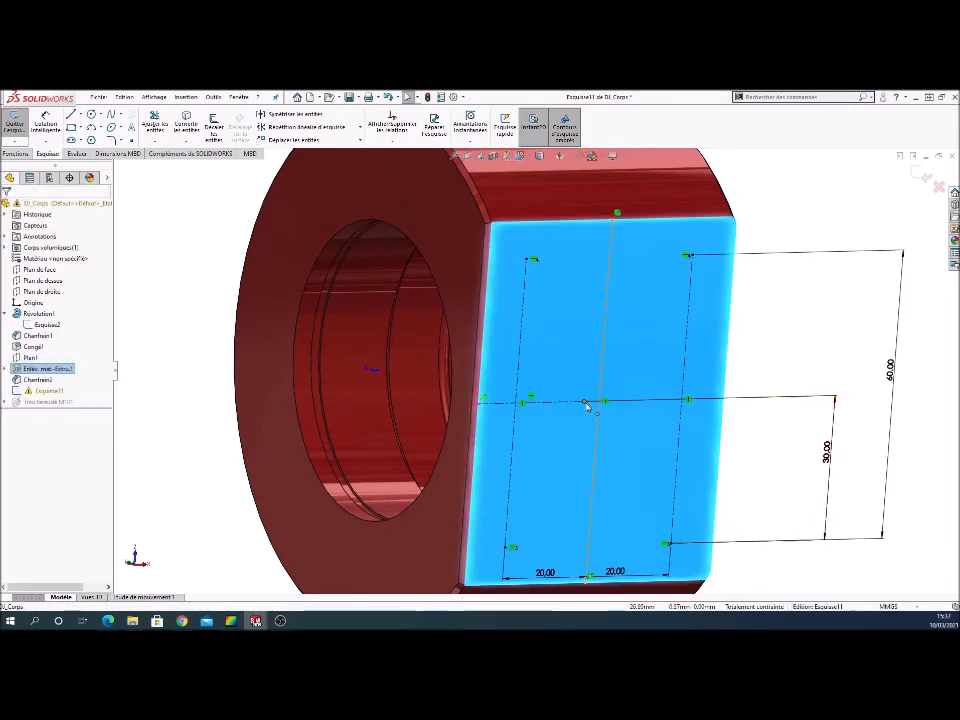
click(572, 403)
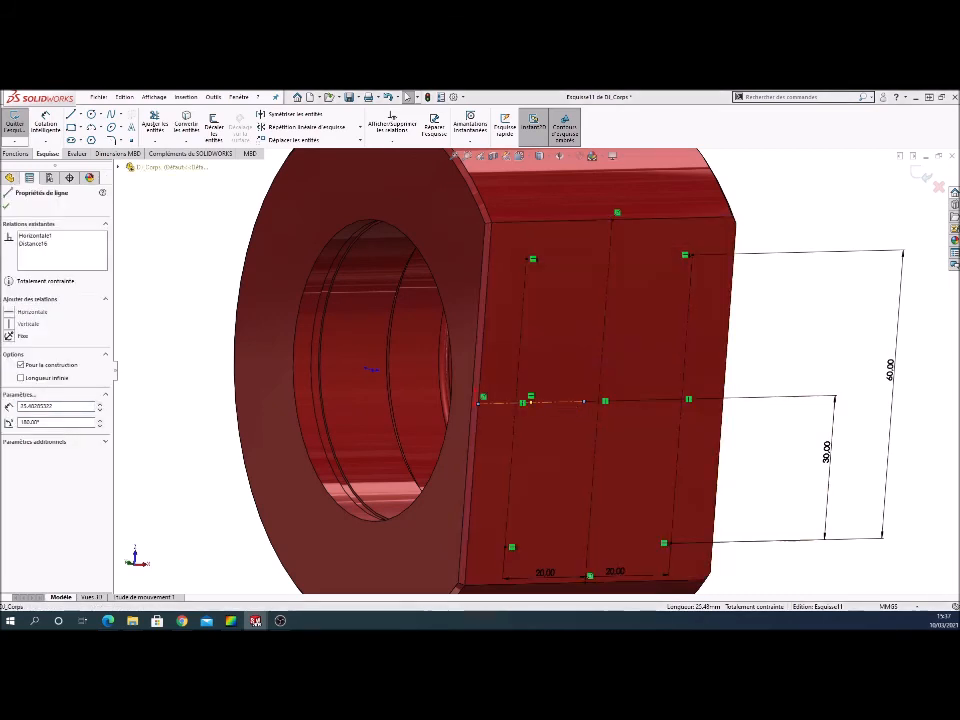
key(Escape)
Add a 30 mm vertical dimension between the origin and the upper endpoint of the left construction line in Esquisse11
scroll(519, 381, up, 3)
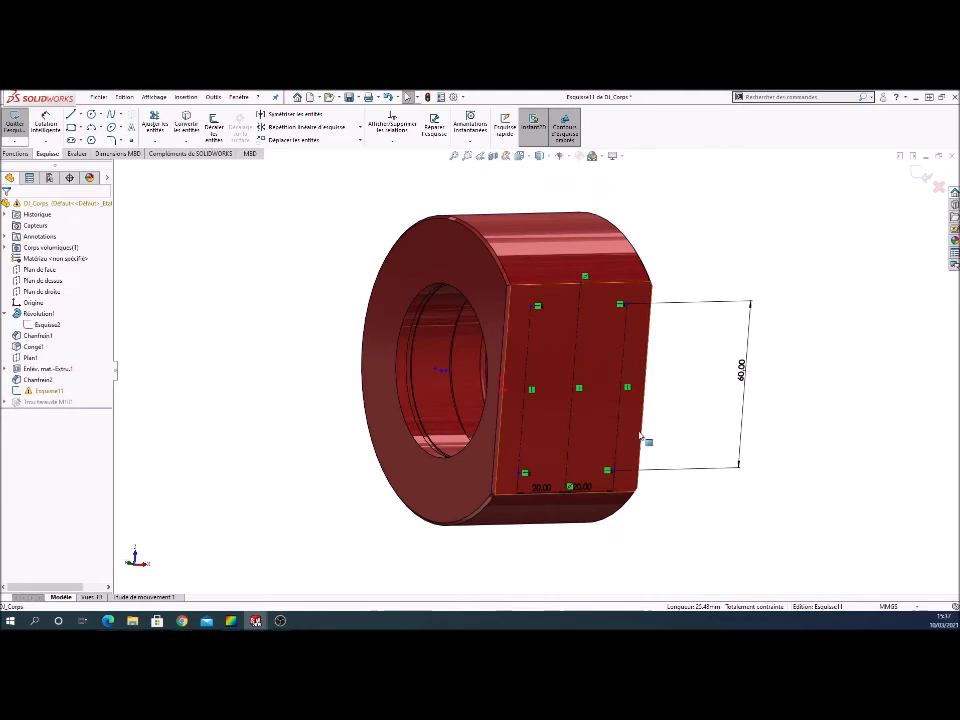
click(46, 123)
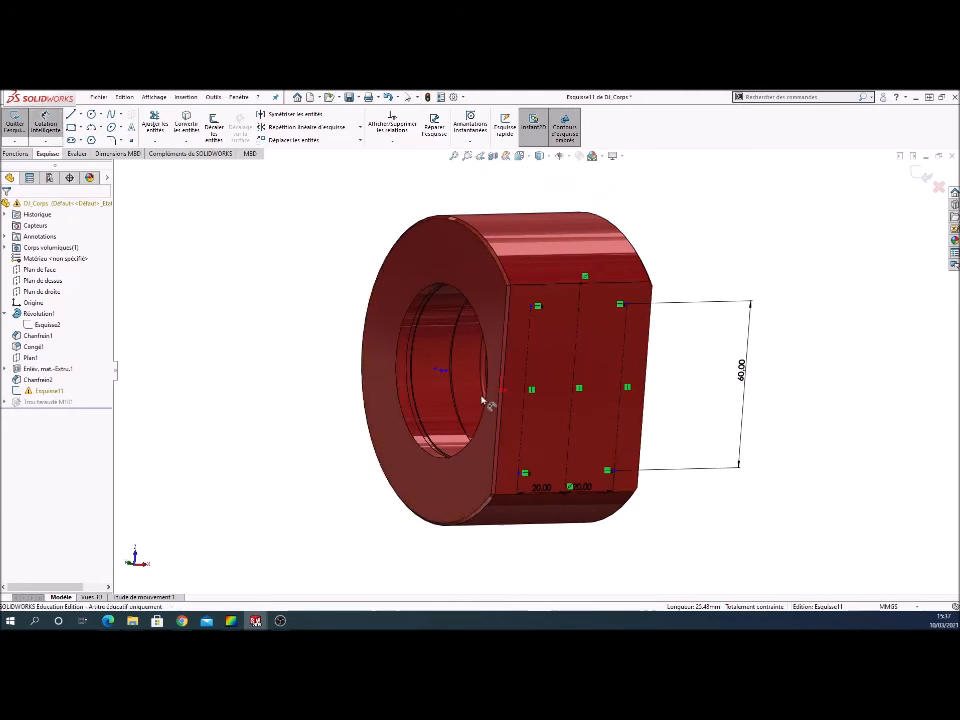
click(503, 394)
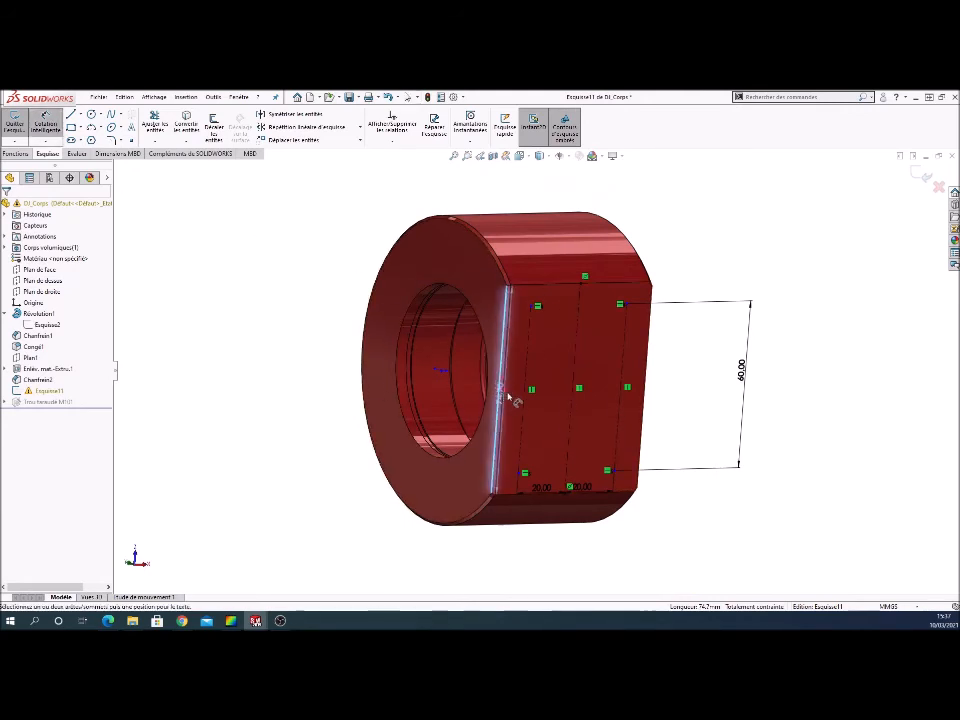
key(ctrl+8)
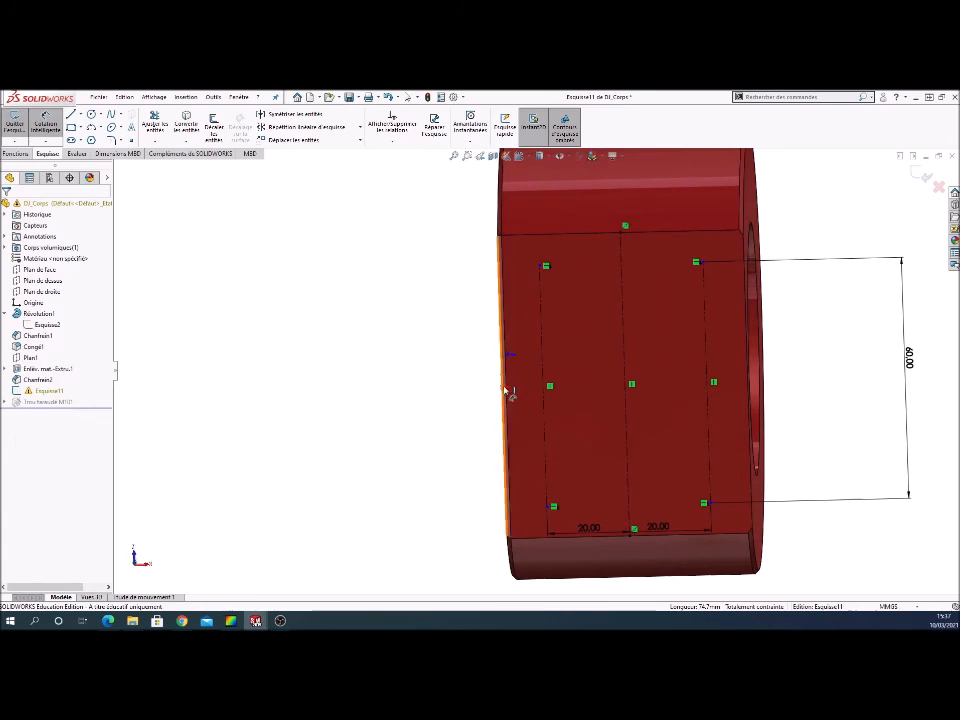
click(530, 157)
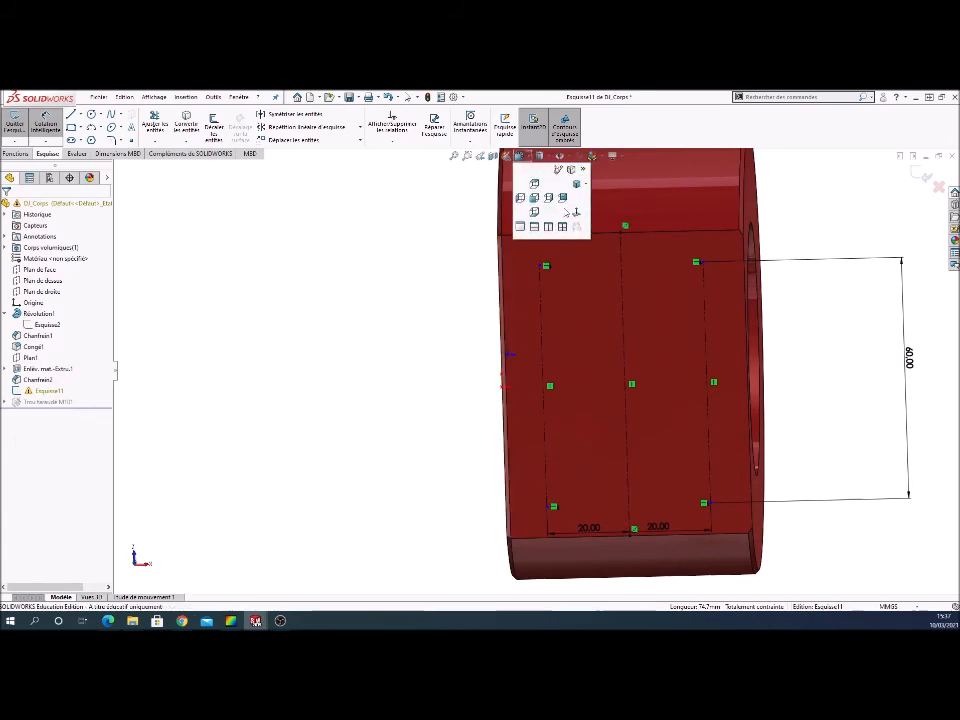
click(565, 212)
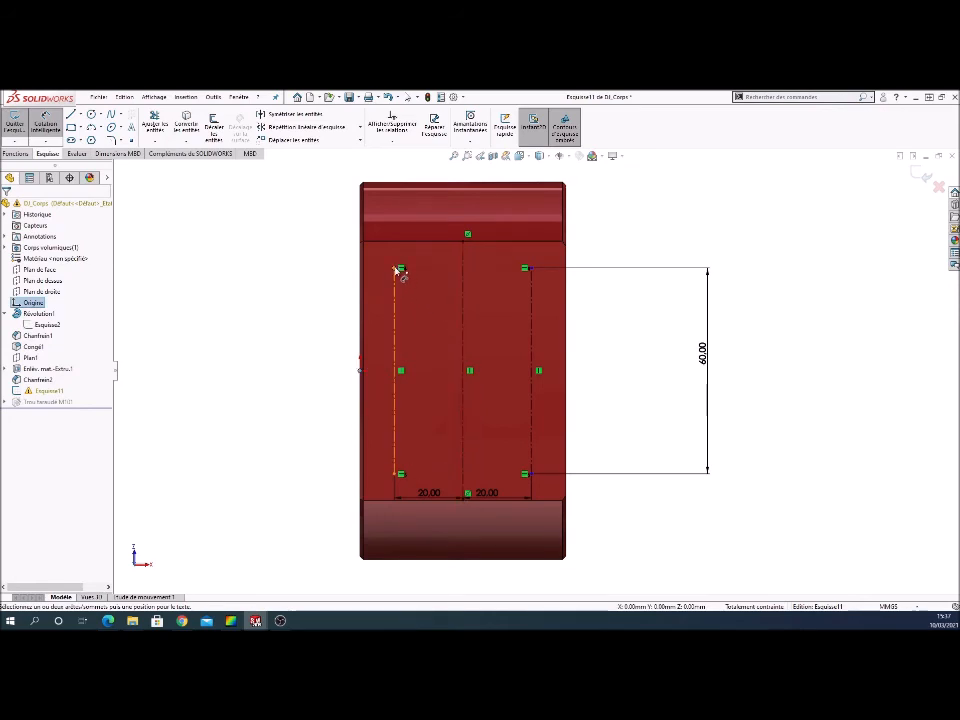
click(395, 269)
click(333, 304)
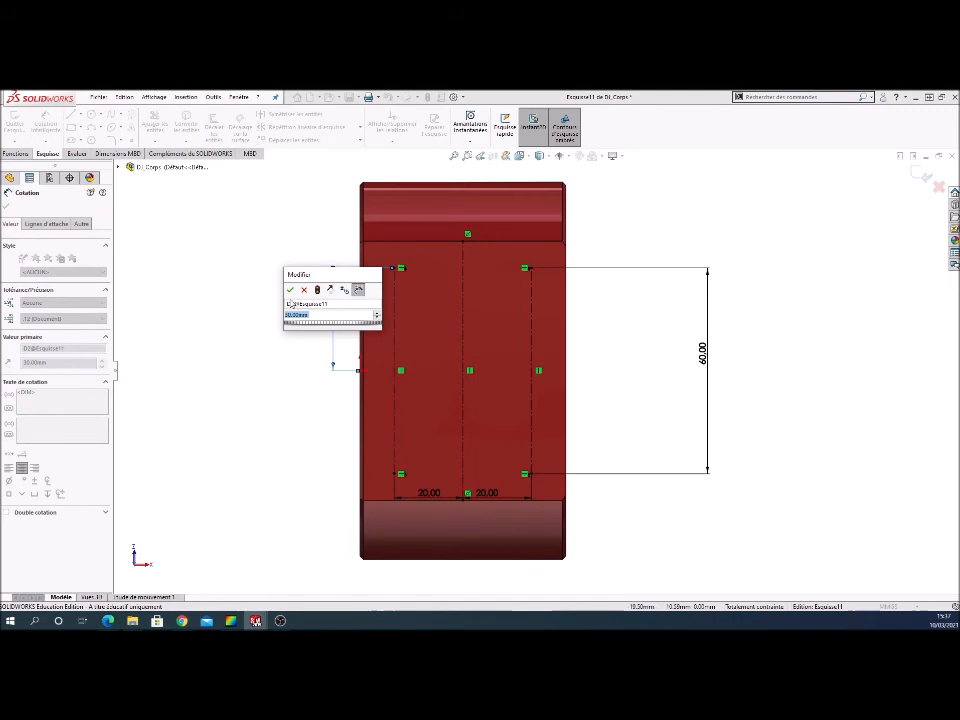
key(Return)
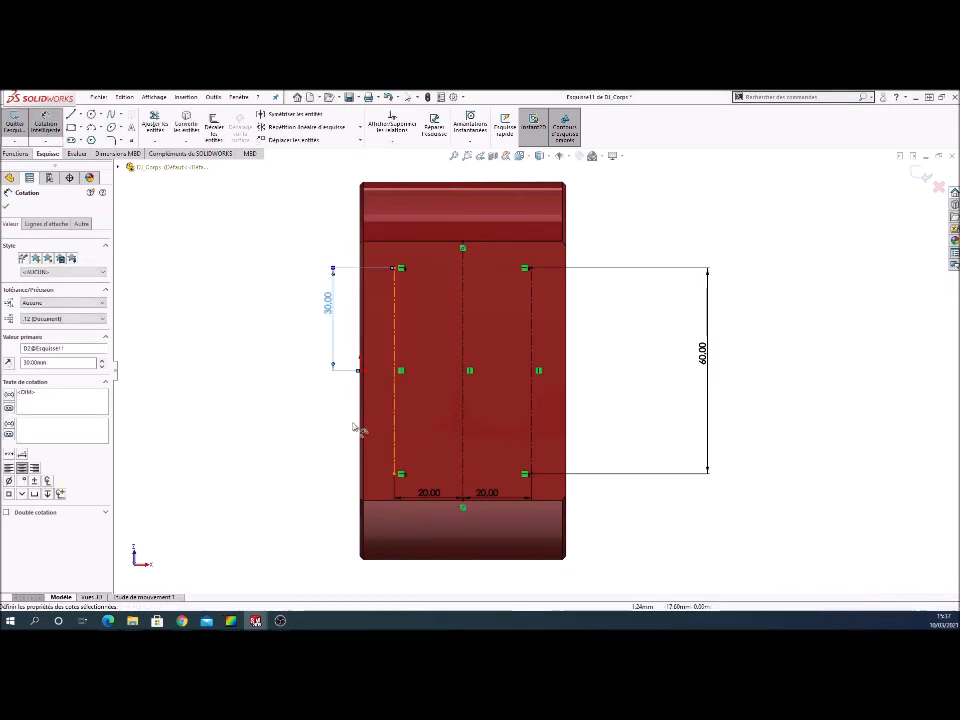
Exit Esquisse11 and close the DJ_Corps part to return to the DJ_AssemblageRoulements assembly
click(920, 175)
middle_drag(193, 317, 520, 340)
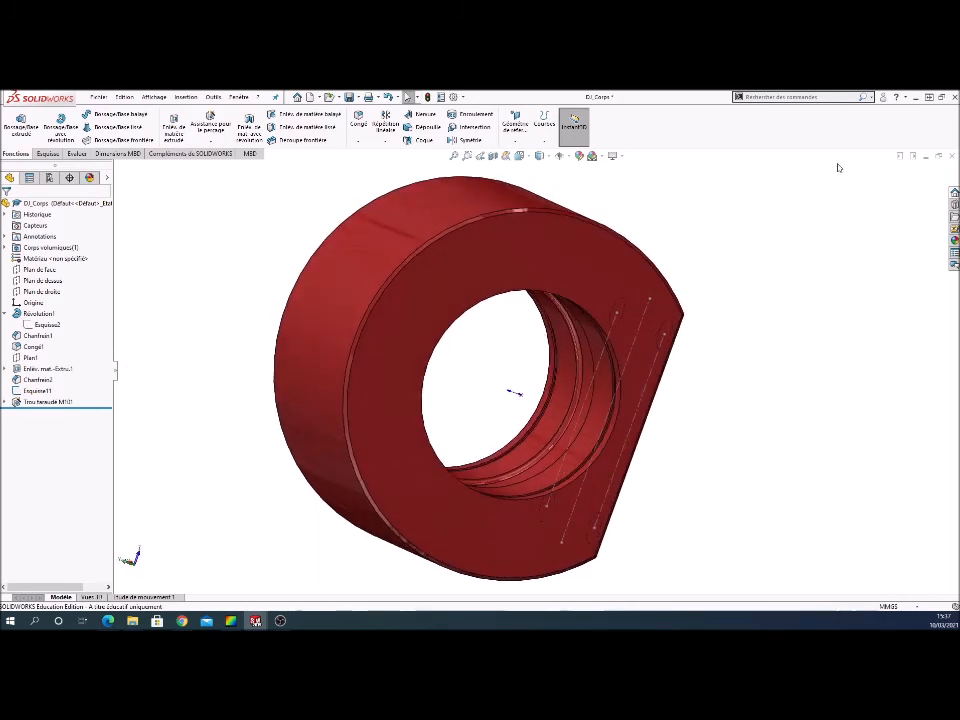
click(951, 157)
click(454, 354)
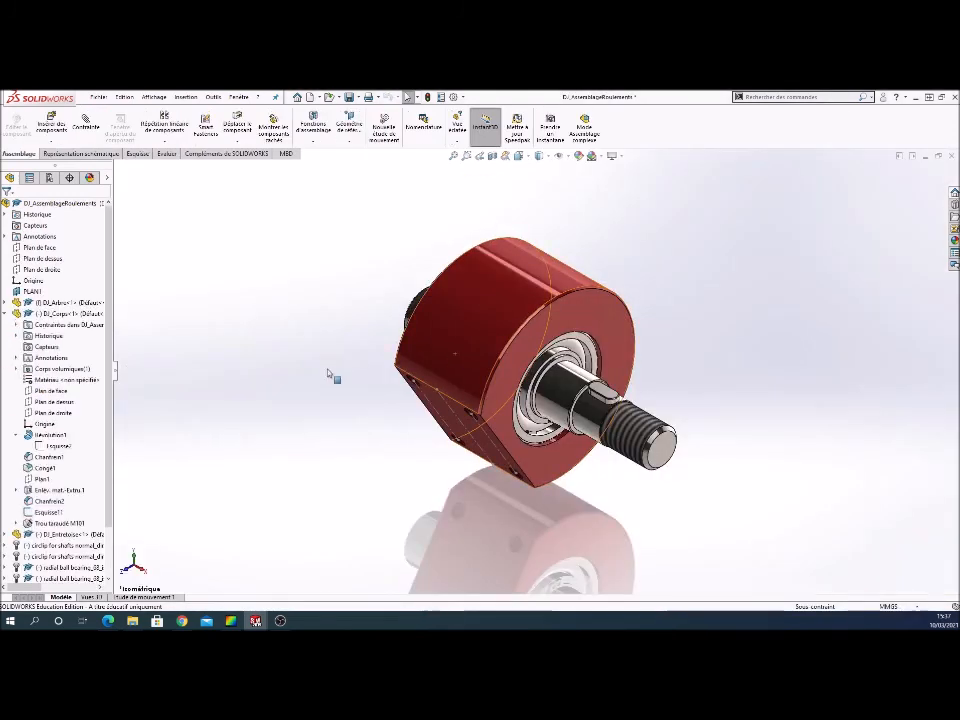
Free the fixed shaft component DJ_Arbre in the assembly
middle_drag(347, 368, 280, 362)
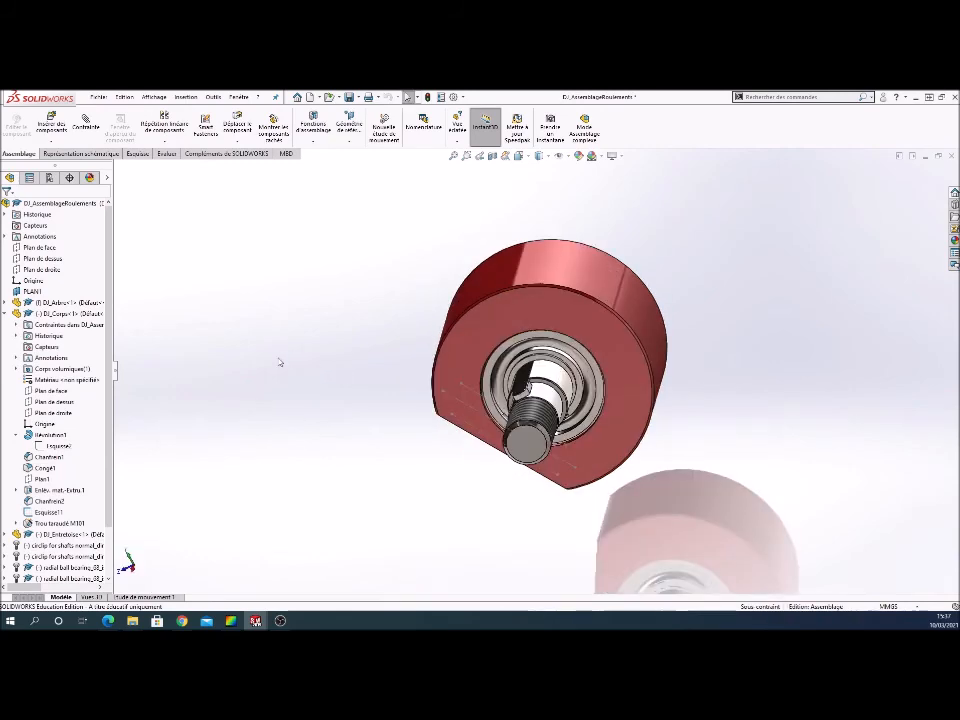
key(ctrl+7)
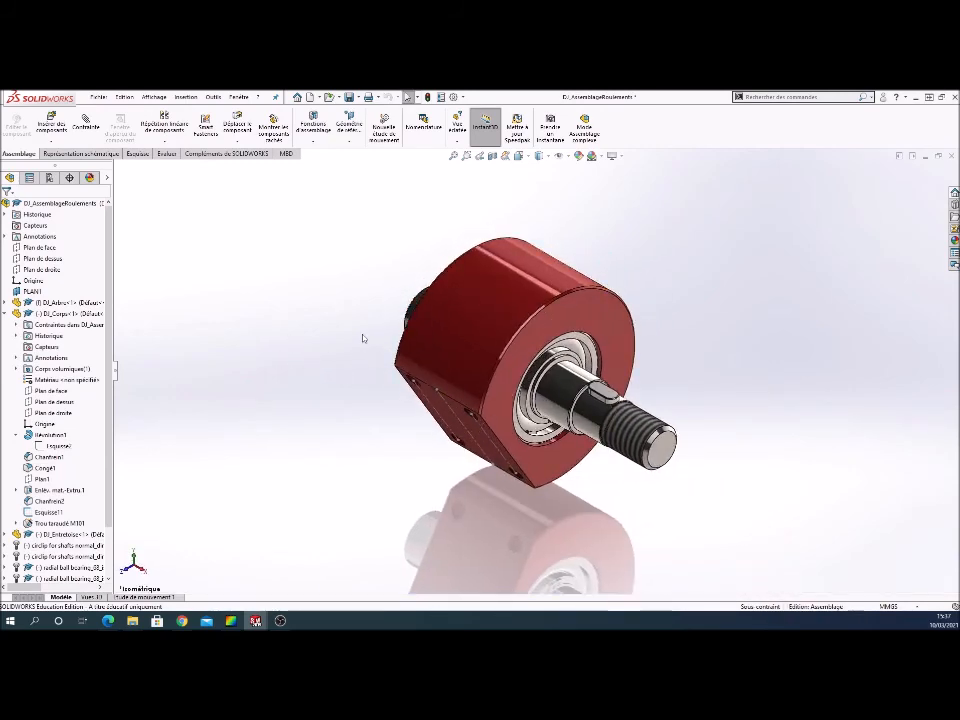
middle_drag(362, 338, 437, 364)
middle_drag(468, 368, 494, 449)
drag(571, 388, 562, 362)
mouse_move(500, 335)
mouse_down()
mouse_move(499, 313)
mouse_move(494, 346)
mouse_move(502, 349)
mouse_up()
click(570, 404)
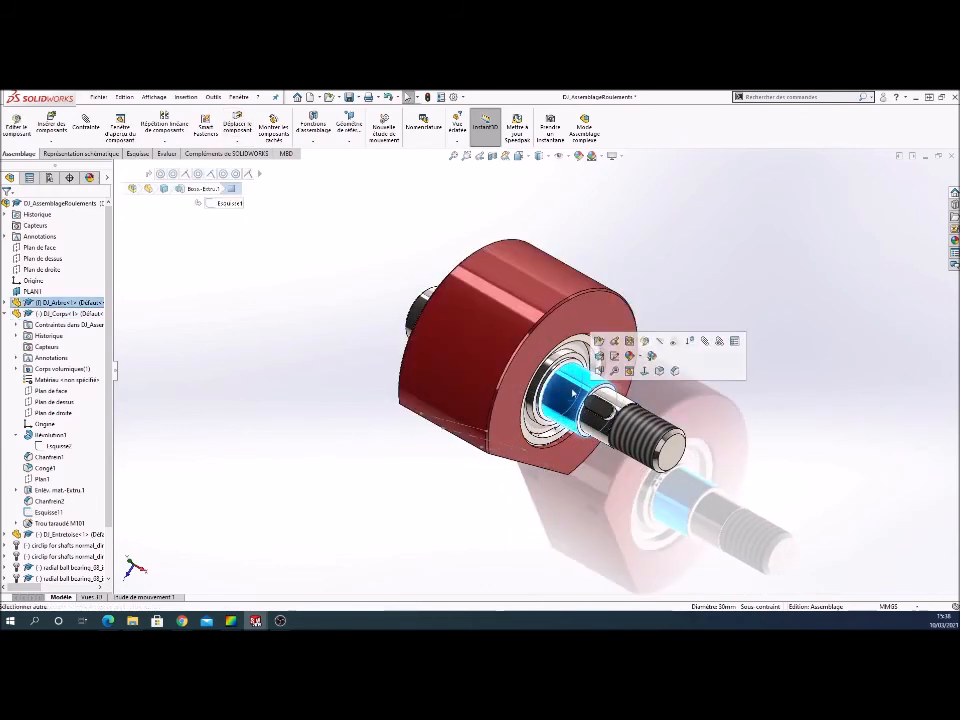
right_click(570, 404)
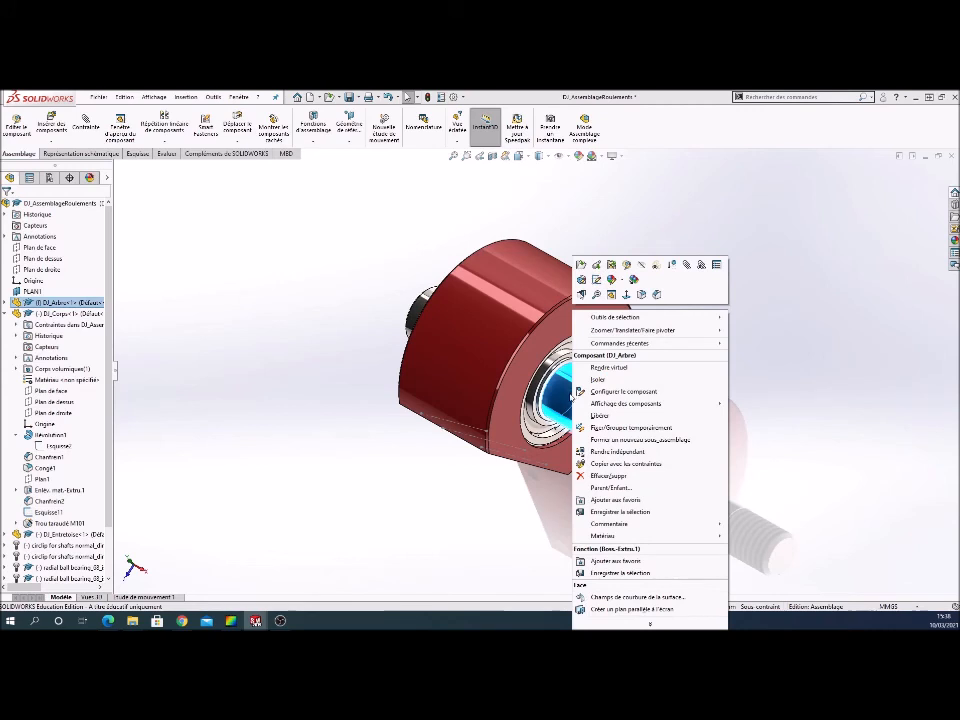
click(597, 416)
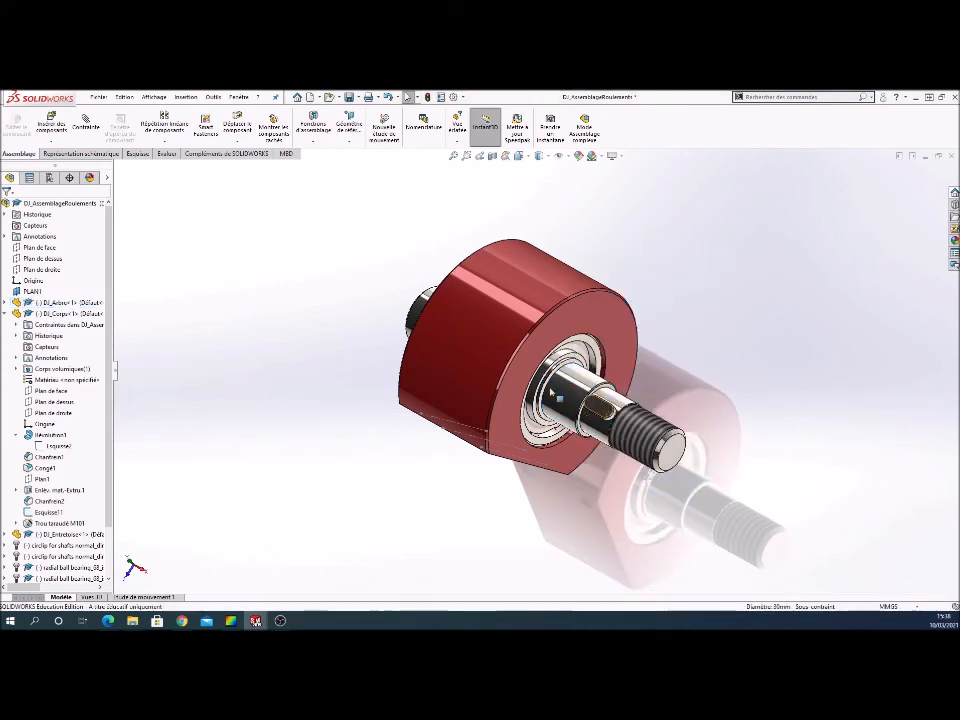
Add a coincident mate between the flat drilled face of DJ_Corps and the assembly's Plan de dessus
drag(497, 456, 518, 410)
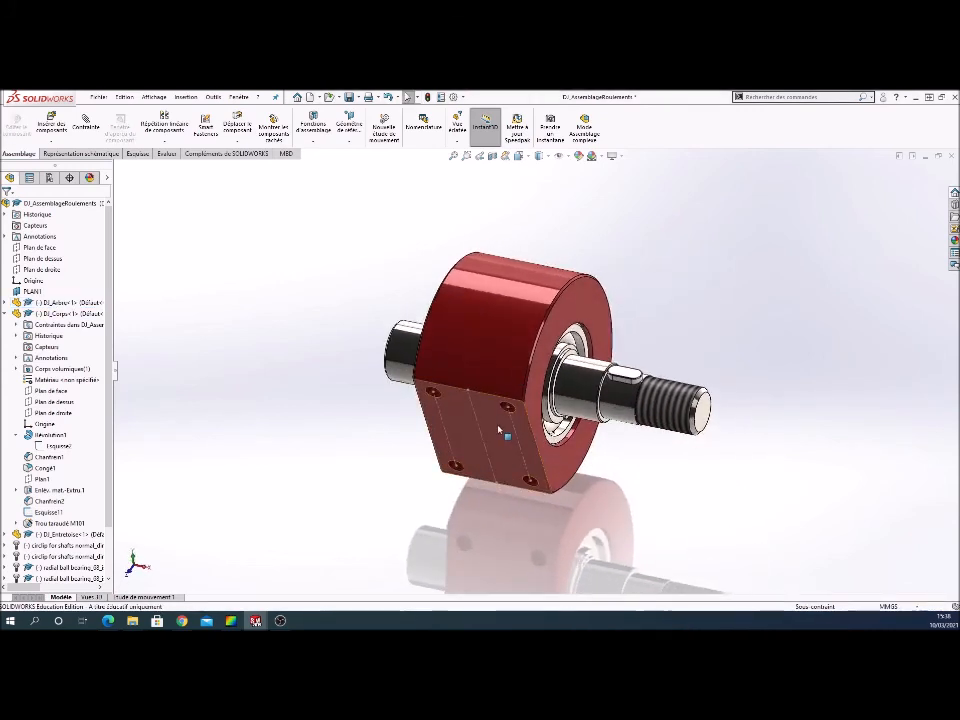
click(492, 430)
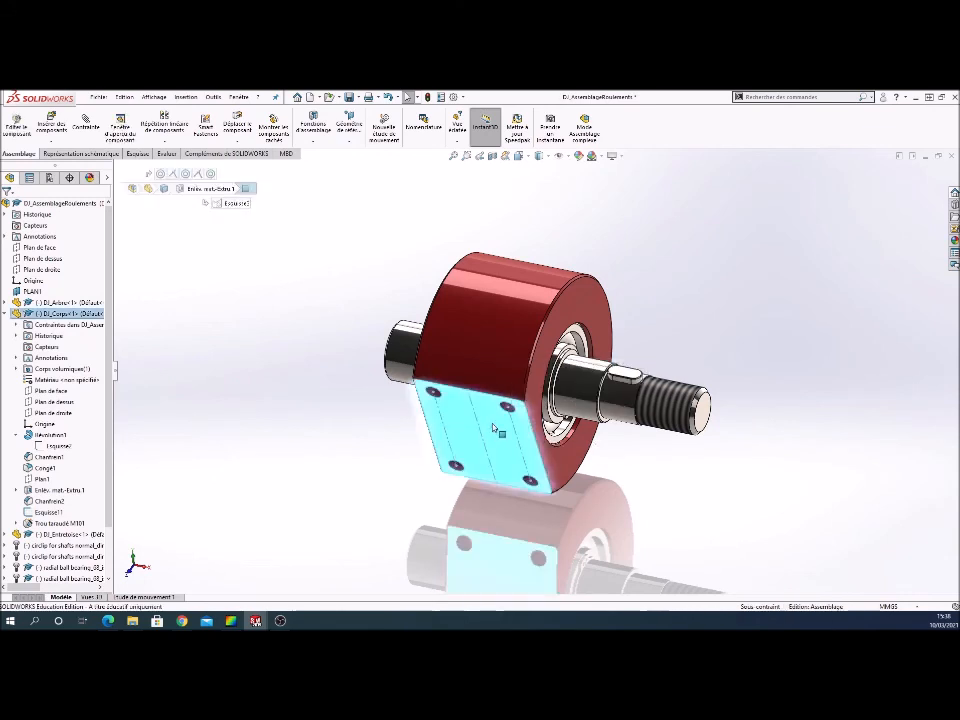
click(316, 292)
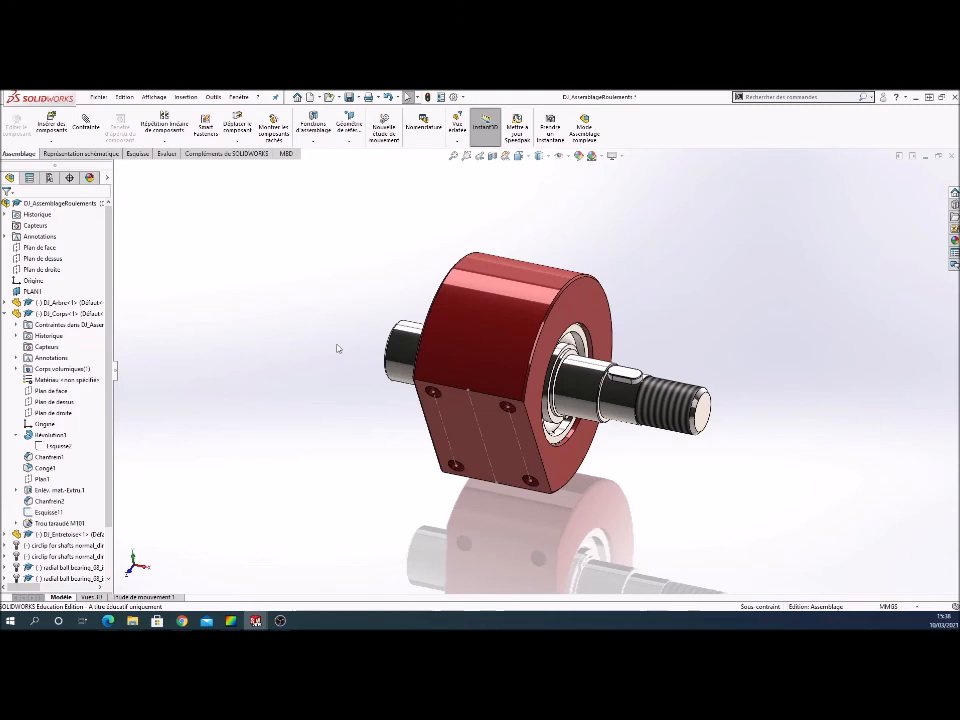
click(85, 122)
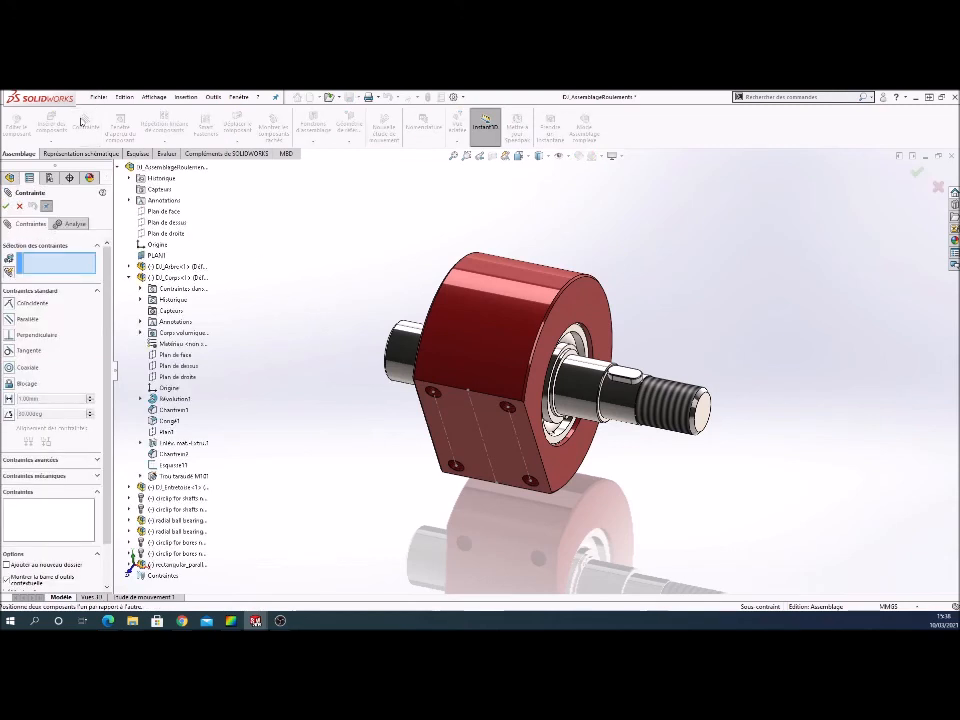
click(500, 436)
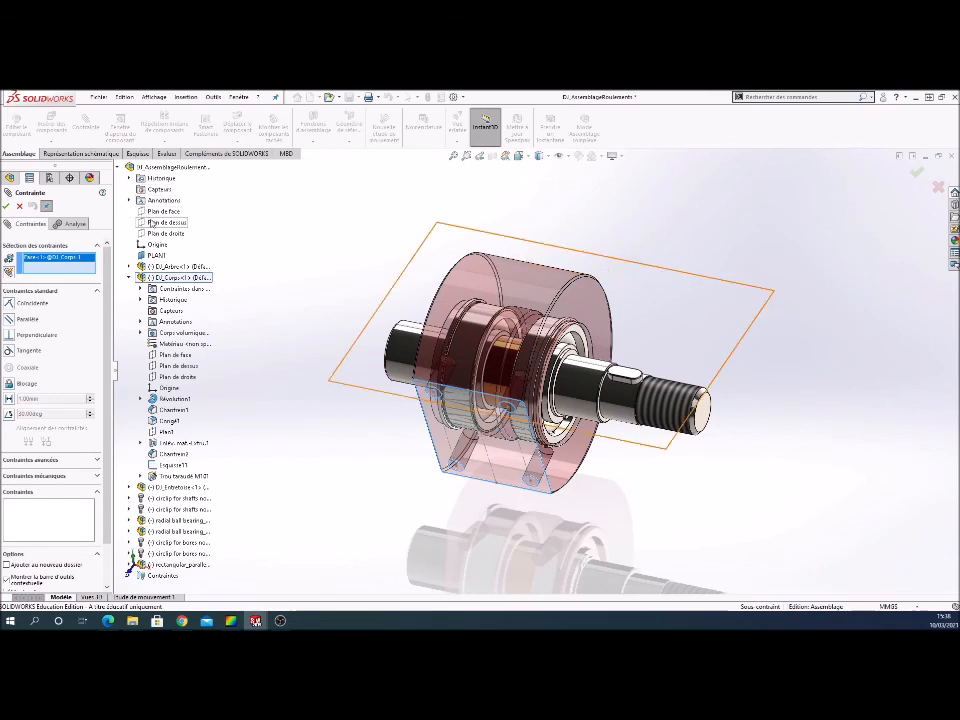
click(166, 222)
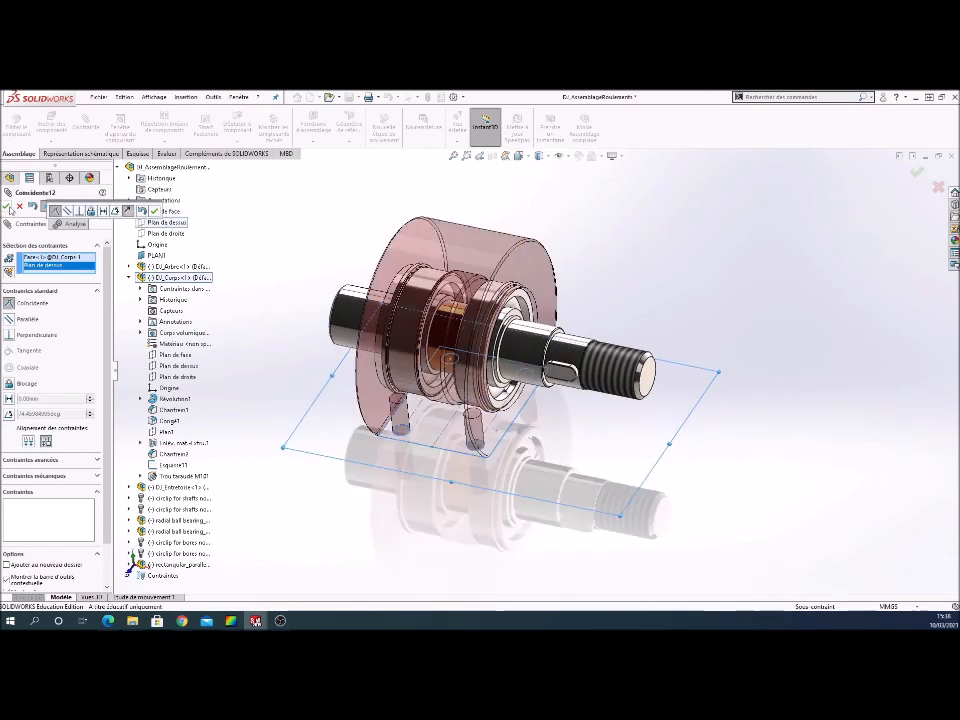
click(7, 206)
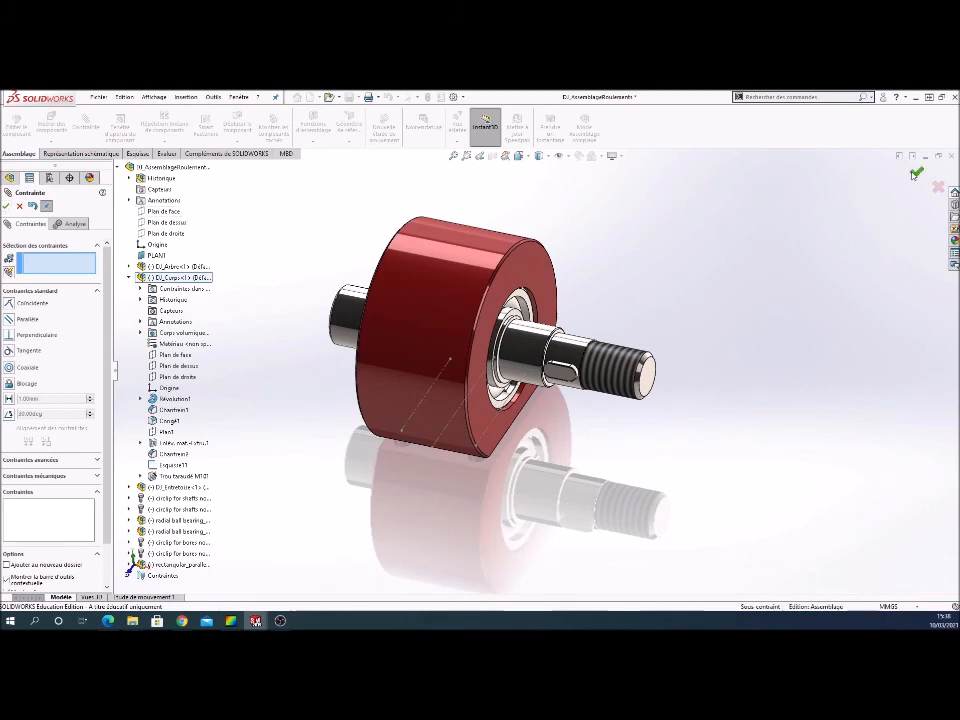
click(915, 174)
Hide the DJ_Corps sketch Esquisse11 in the isometric view and save the assembly
key(ctrl+7)
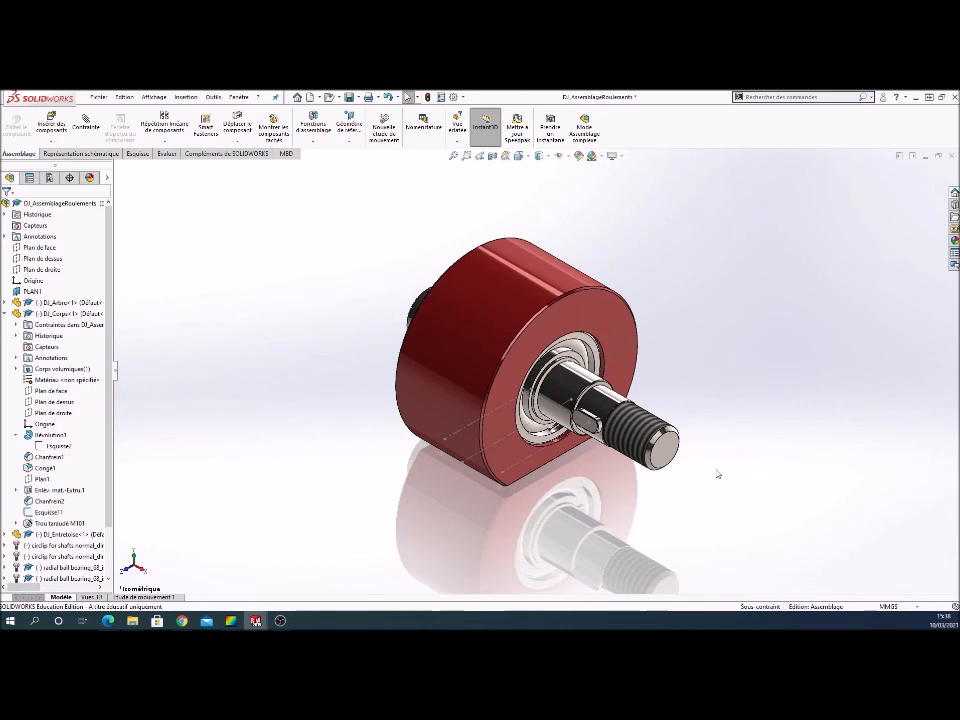
click(465, 430)
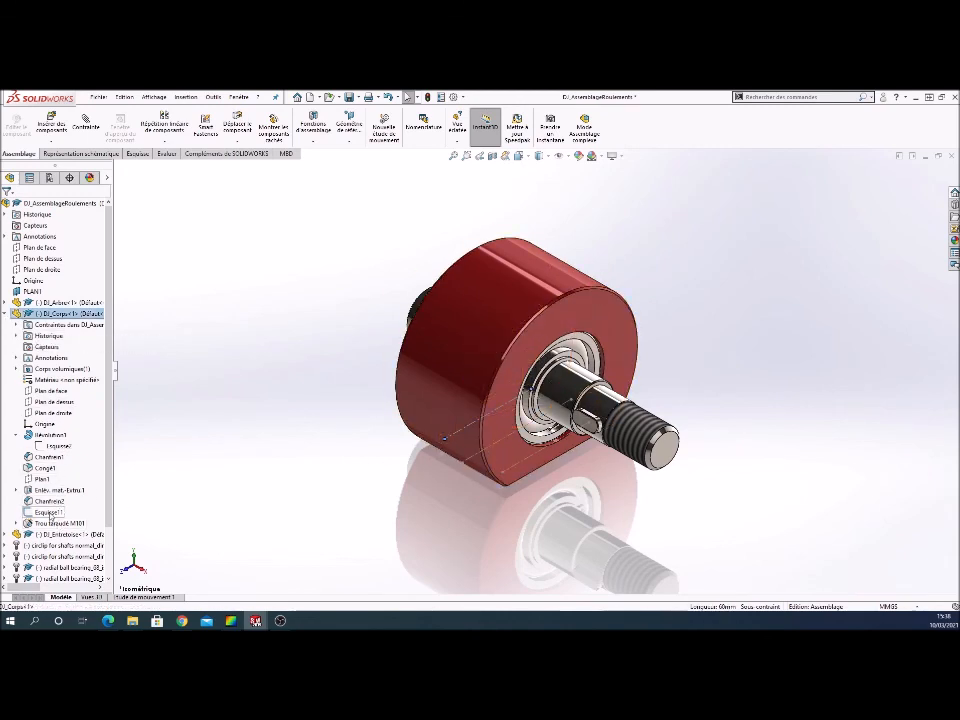
click(48, 513)
right_click(48, 513)
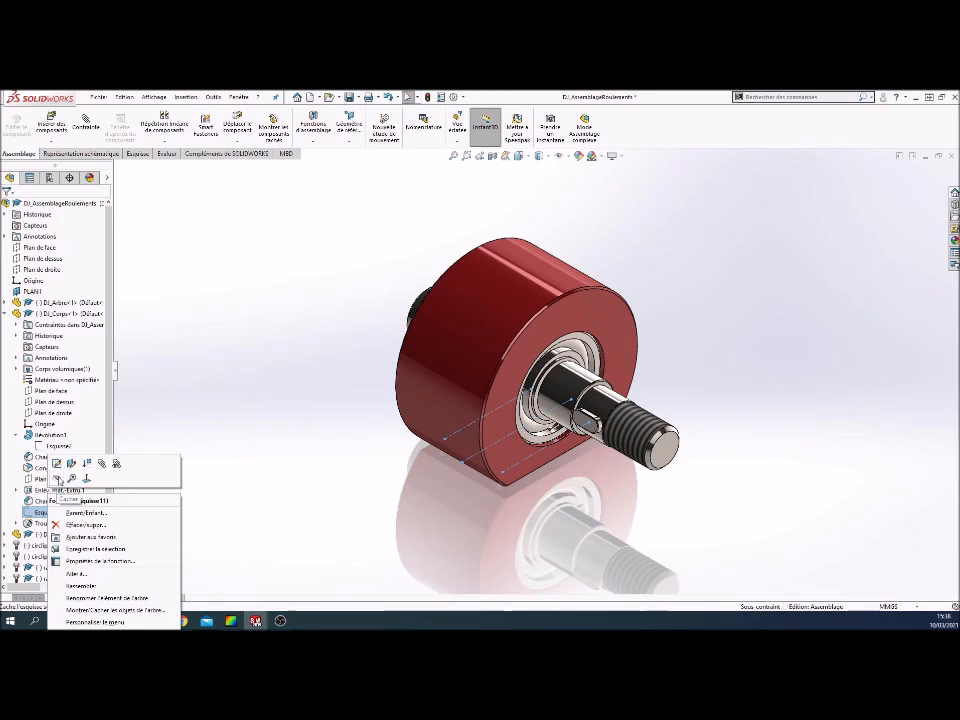
click(233, 459)
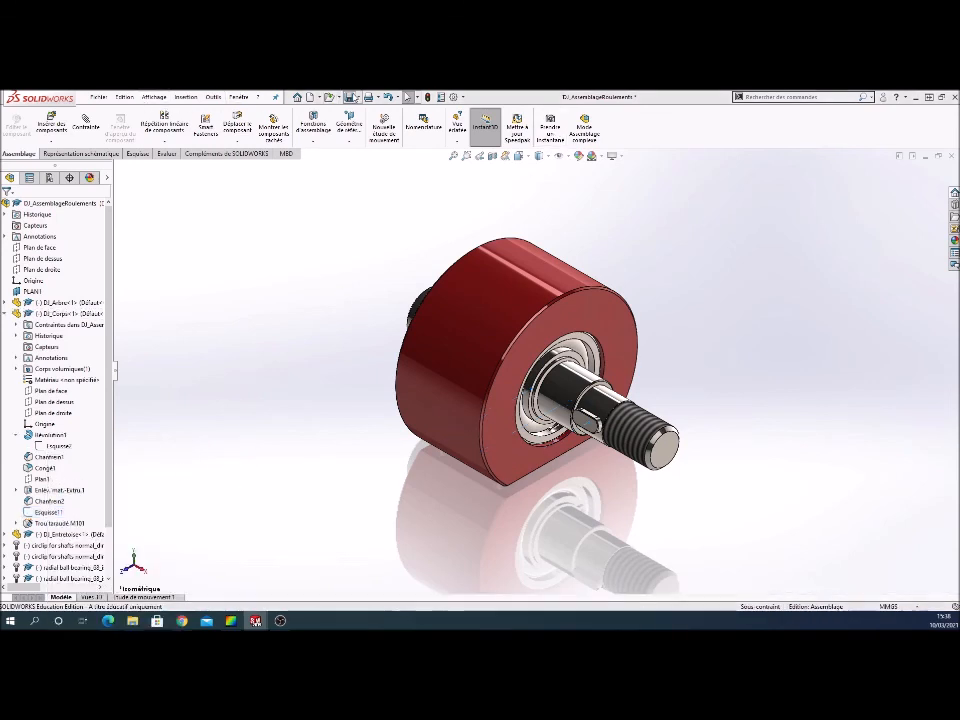
click(349, 97)
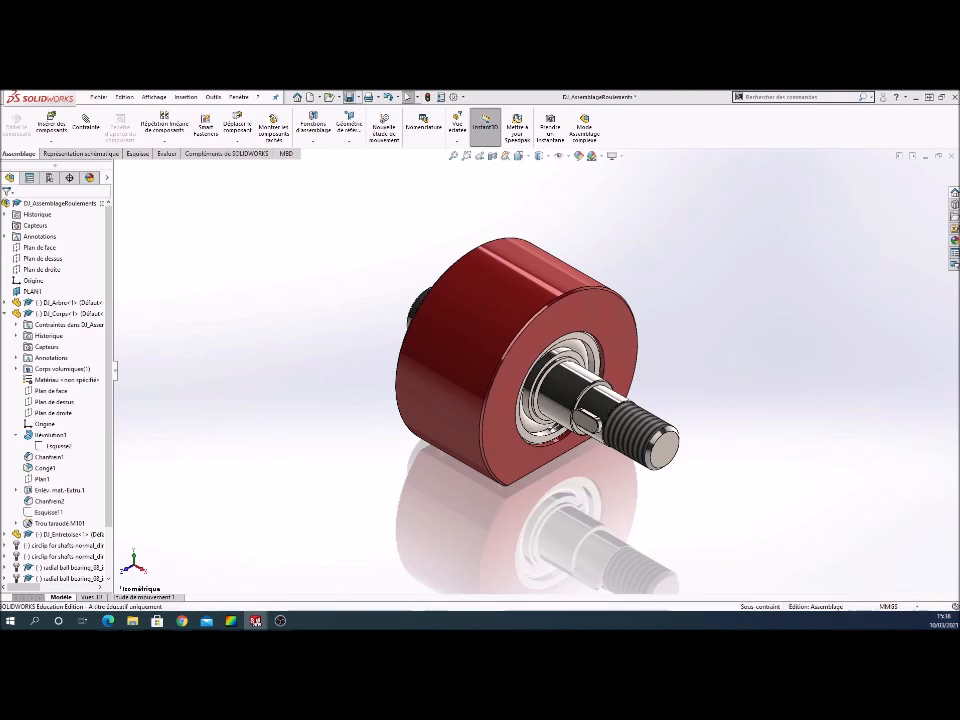